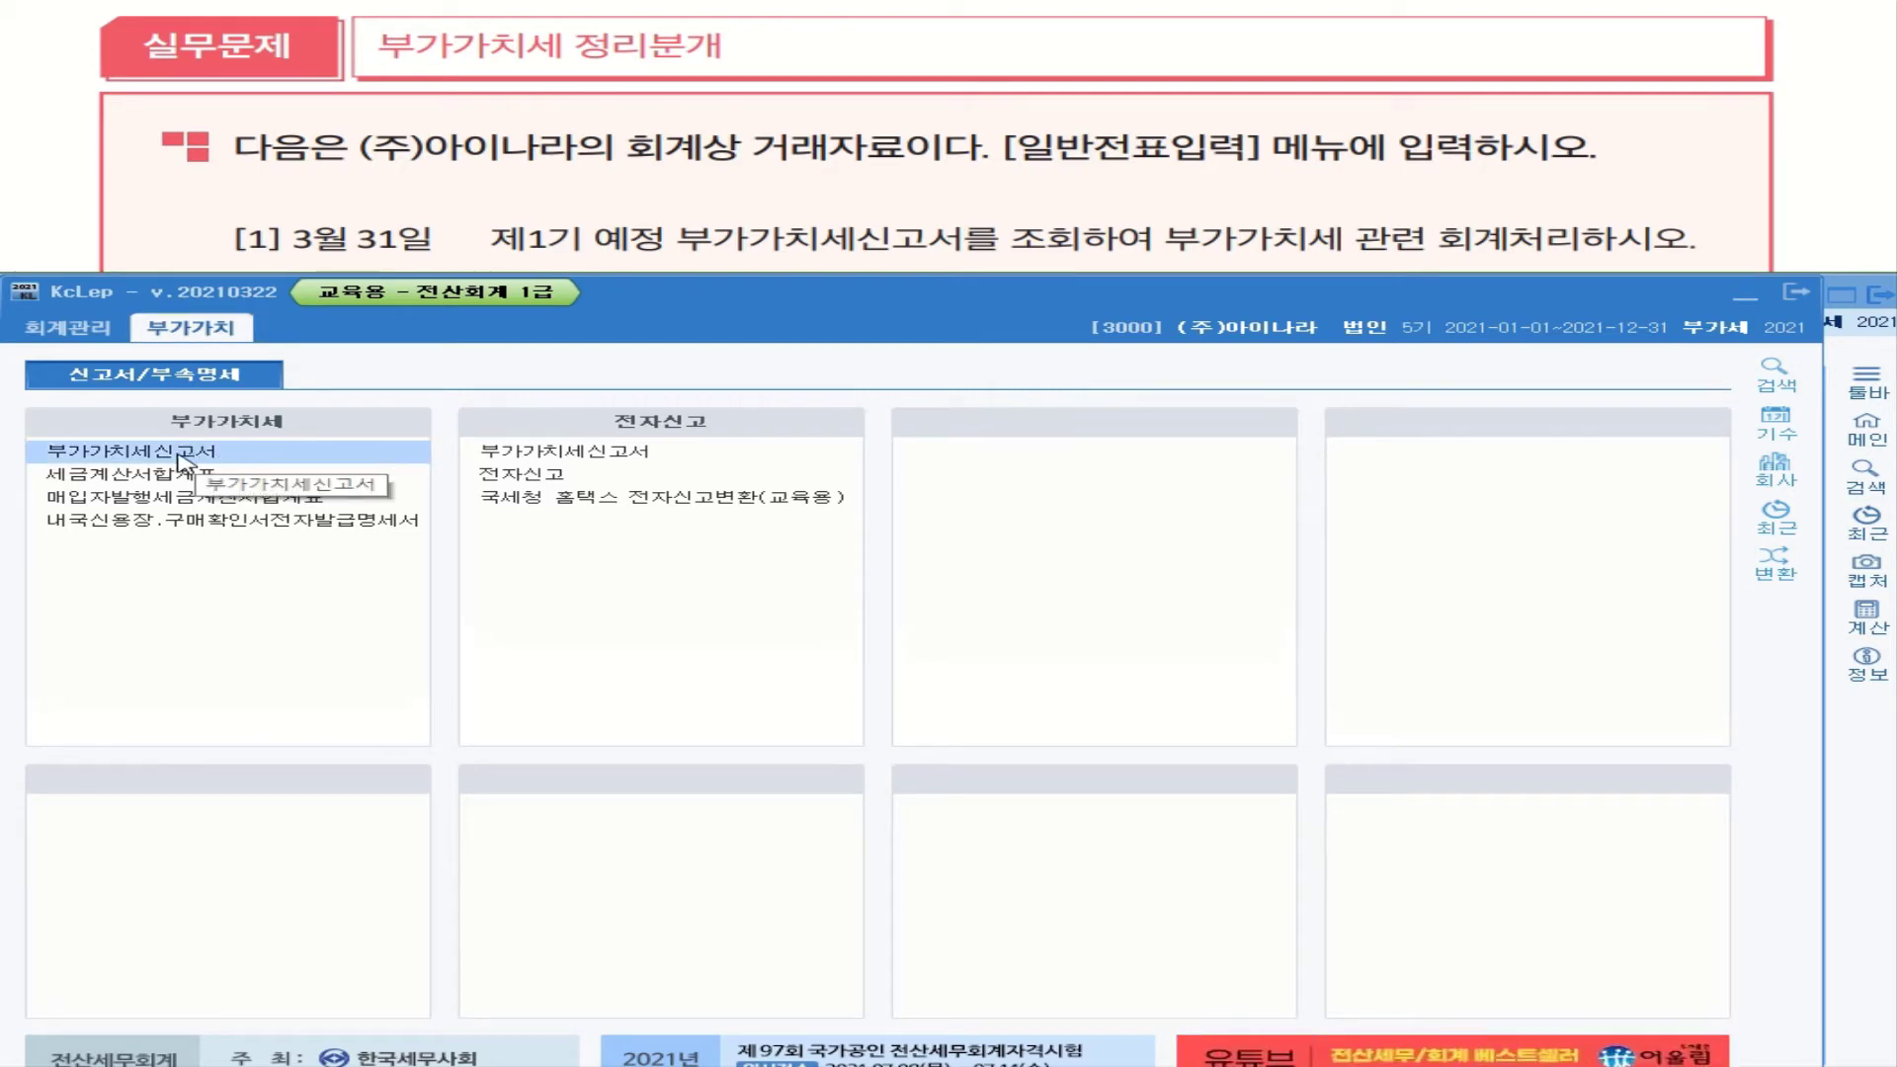
Step: Open 부가가치세신고서, query the 정기신고 for 2021-01-01 to 2021-03-31 without loading saved data, and show the breakdown of 공제받지못할매입세액
click(182, 457)
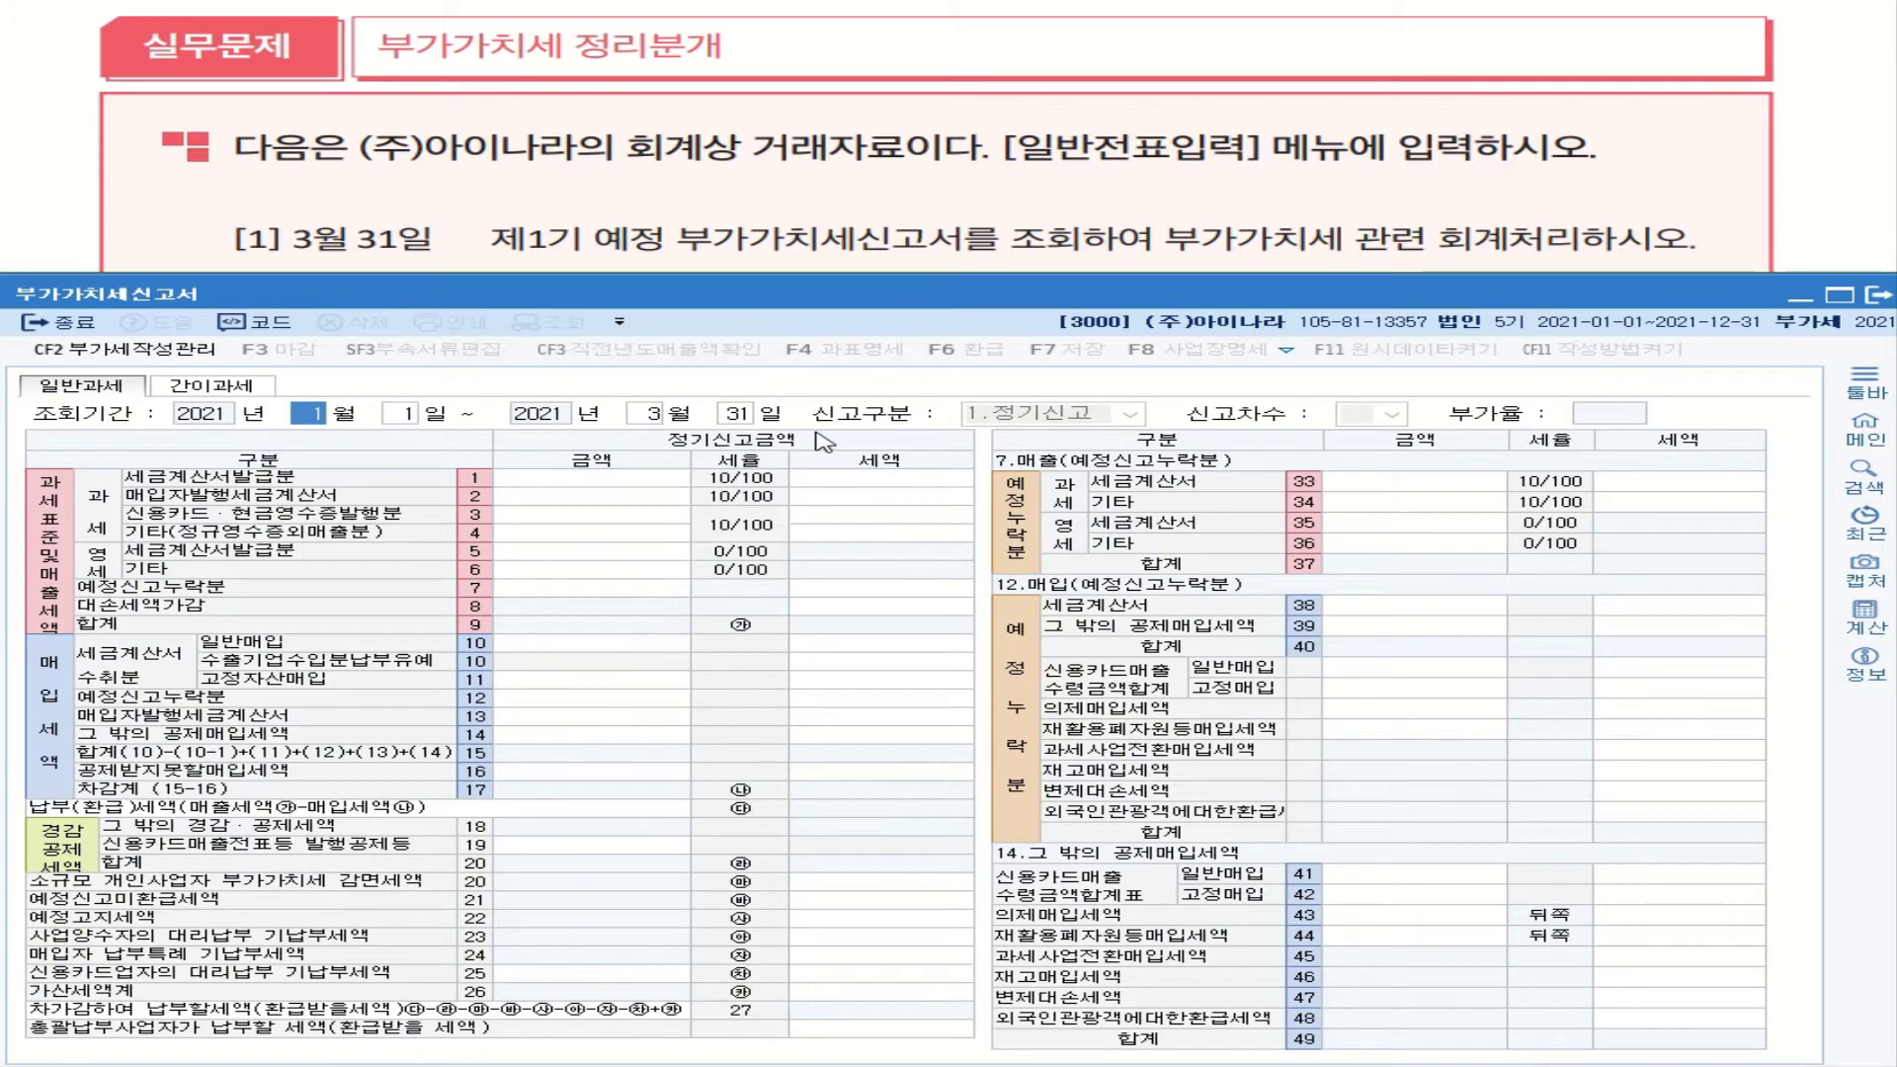
key(Return)
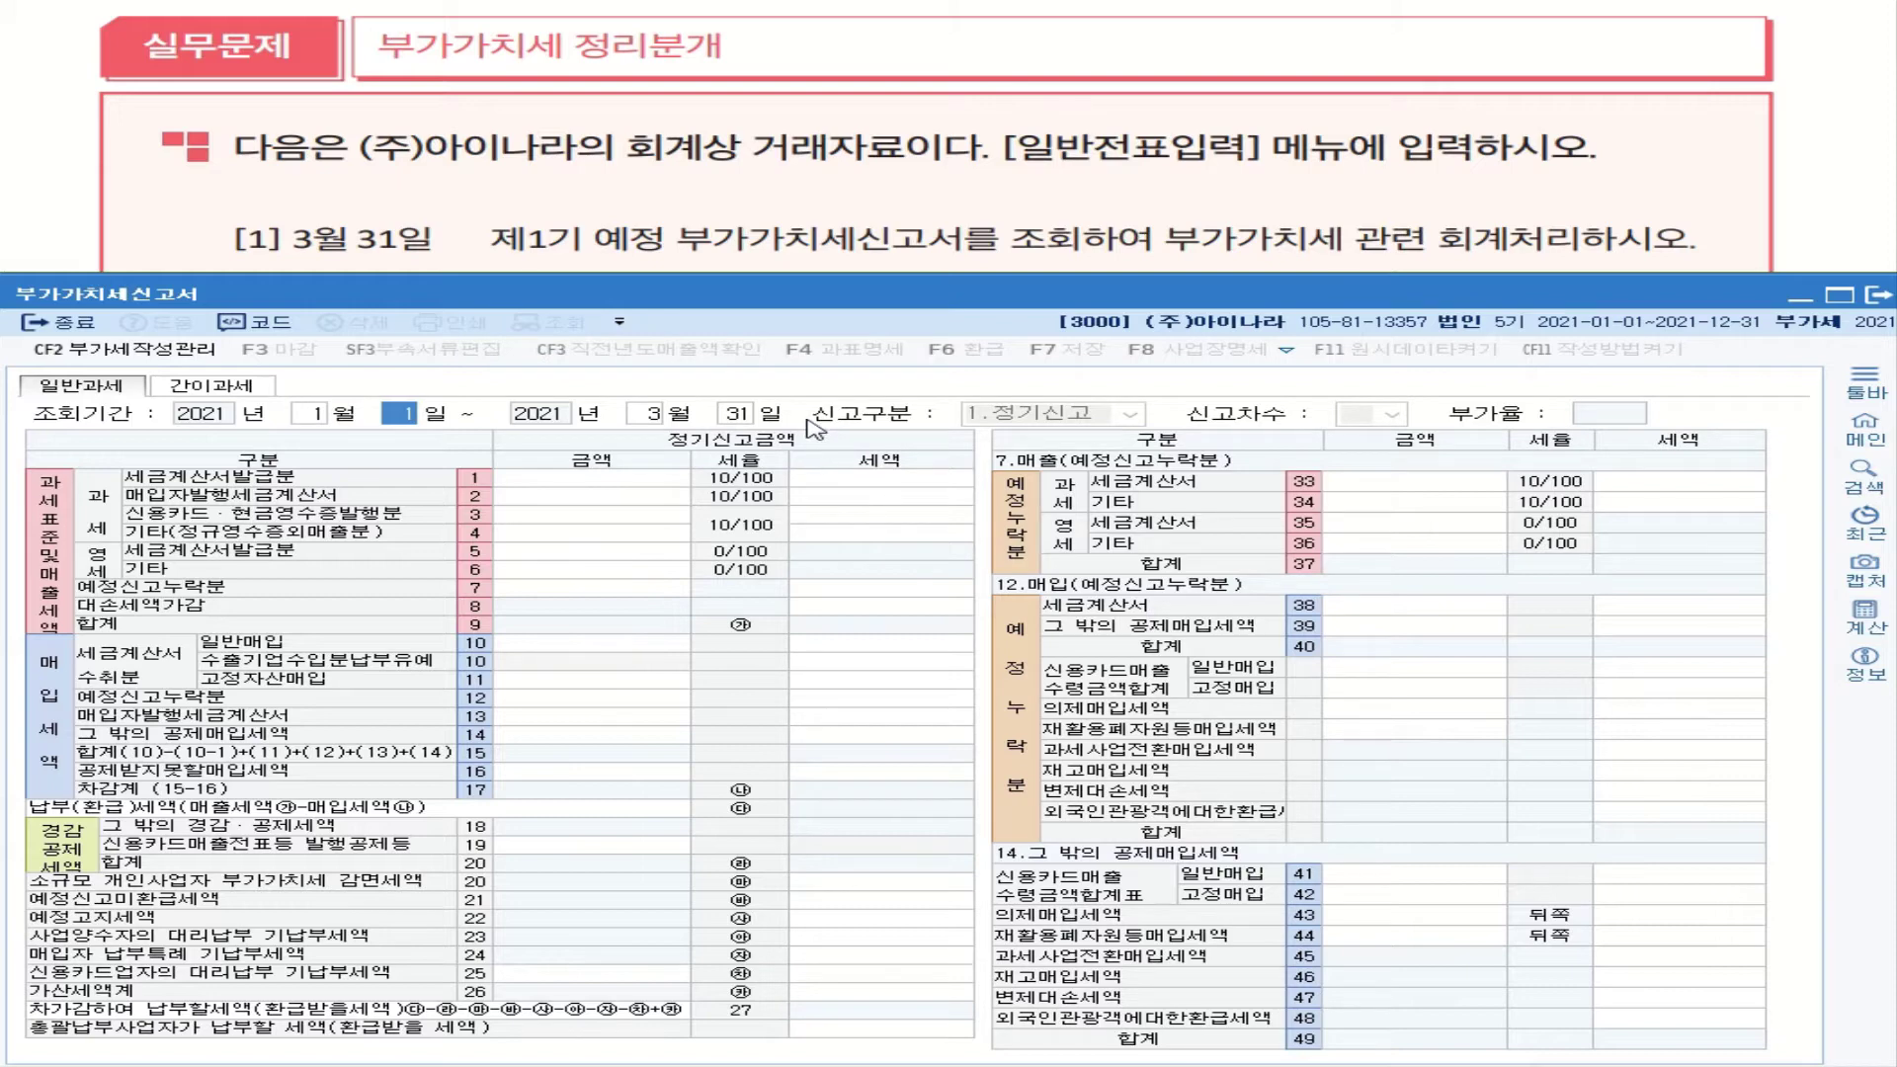
key(Return)
key(Return)
key(Return)
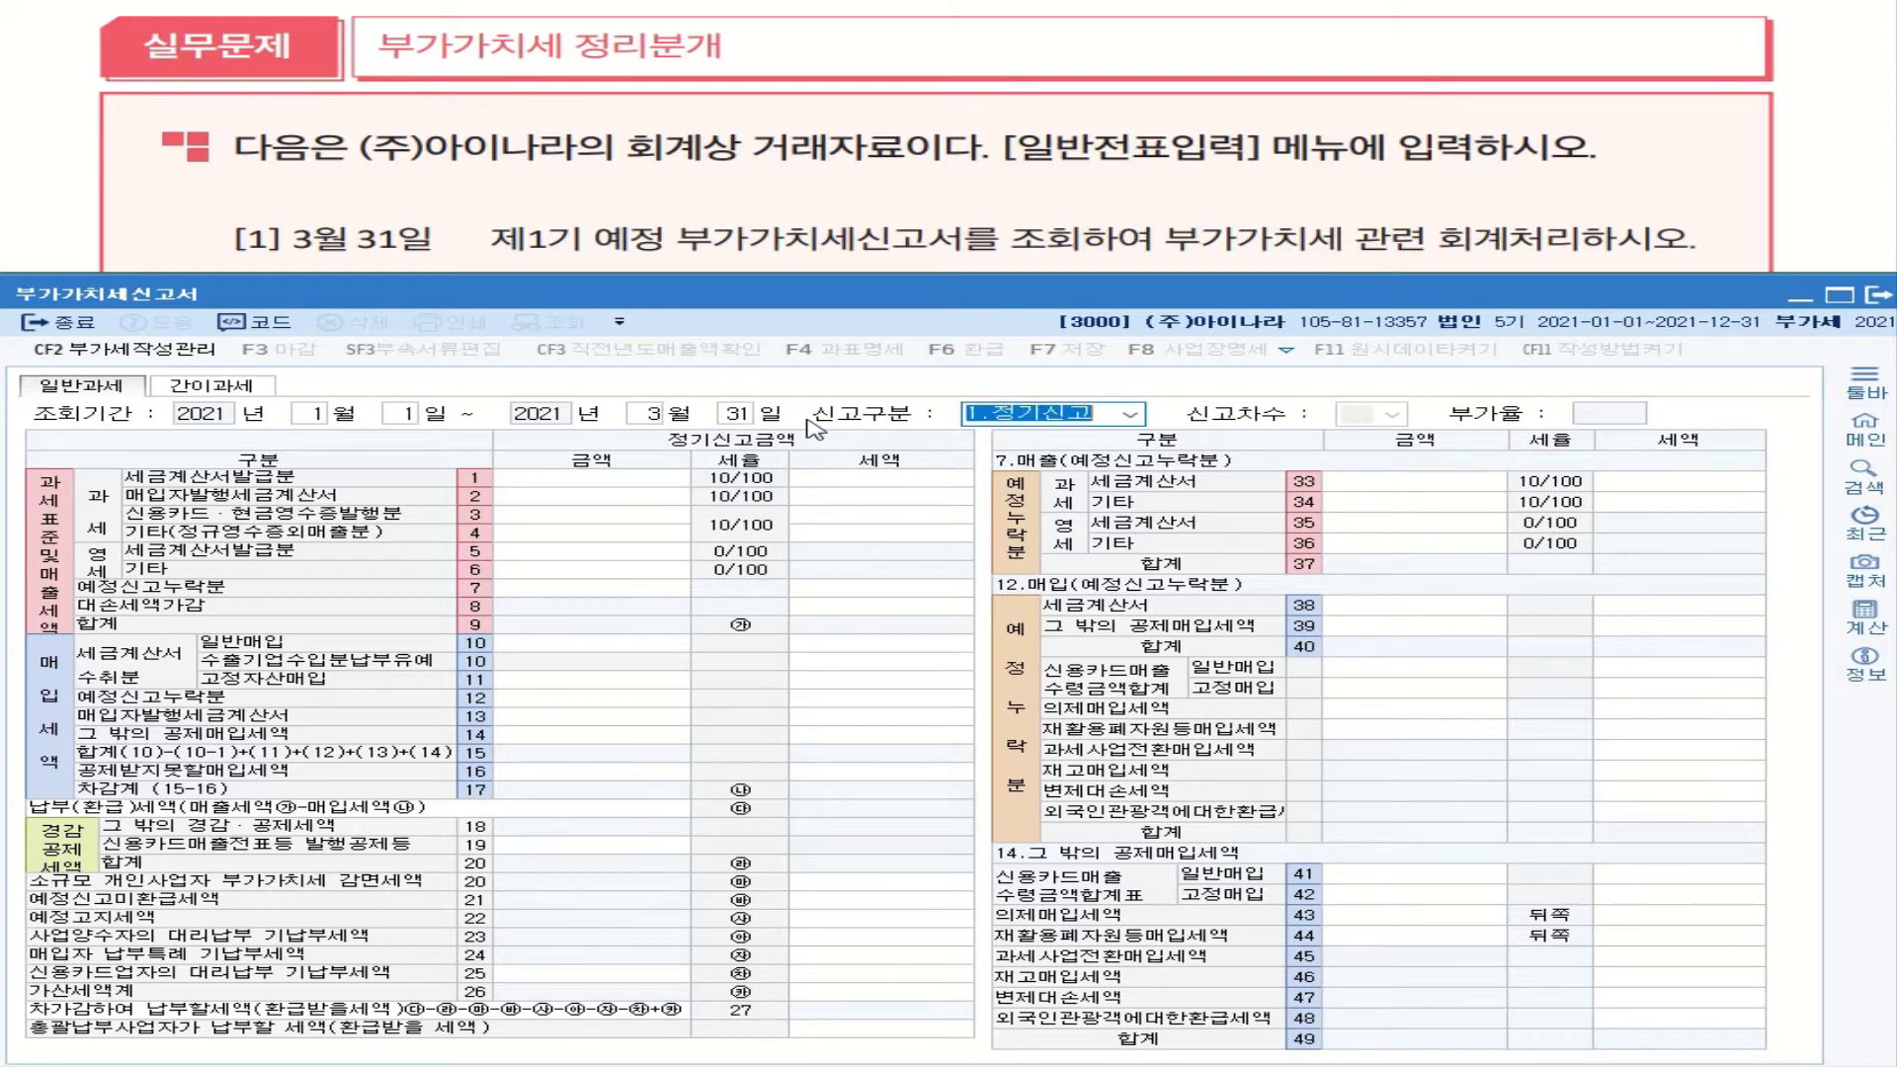
key(Return)
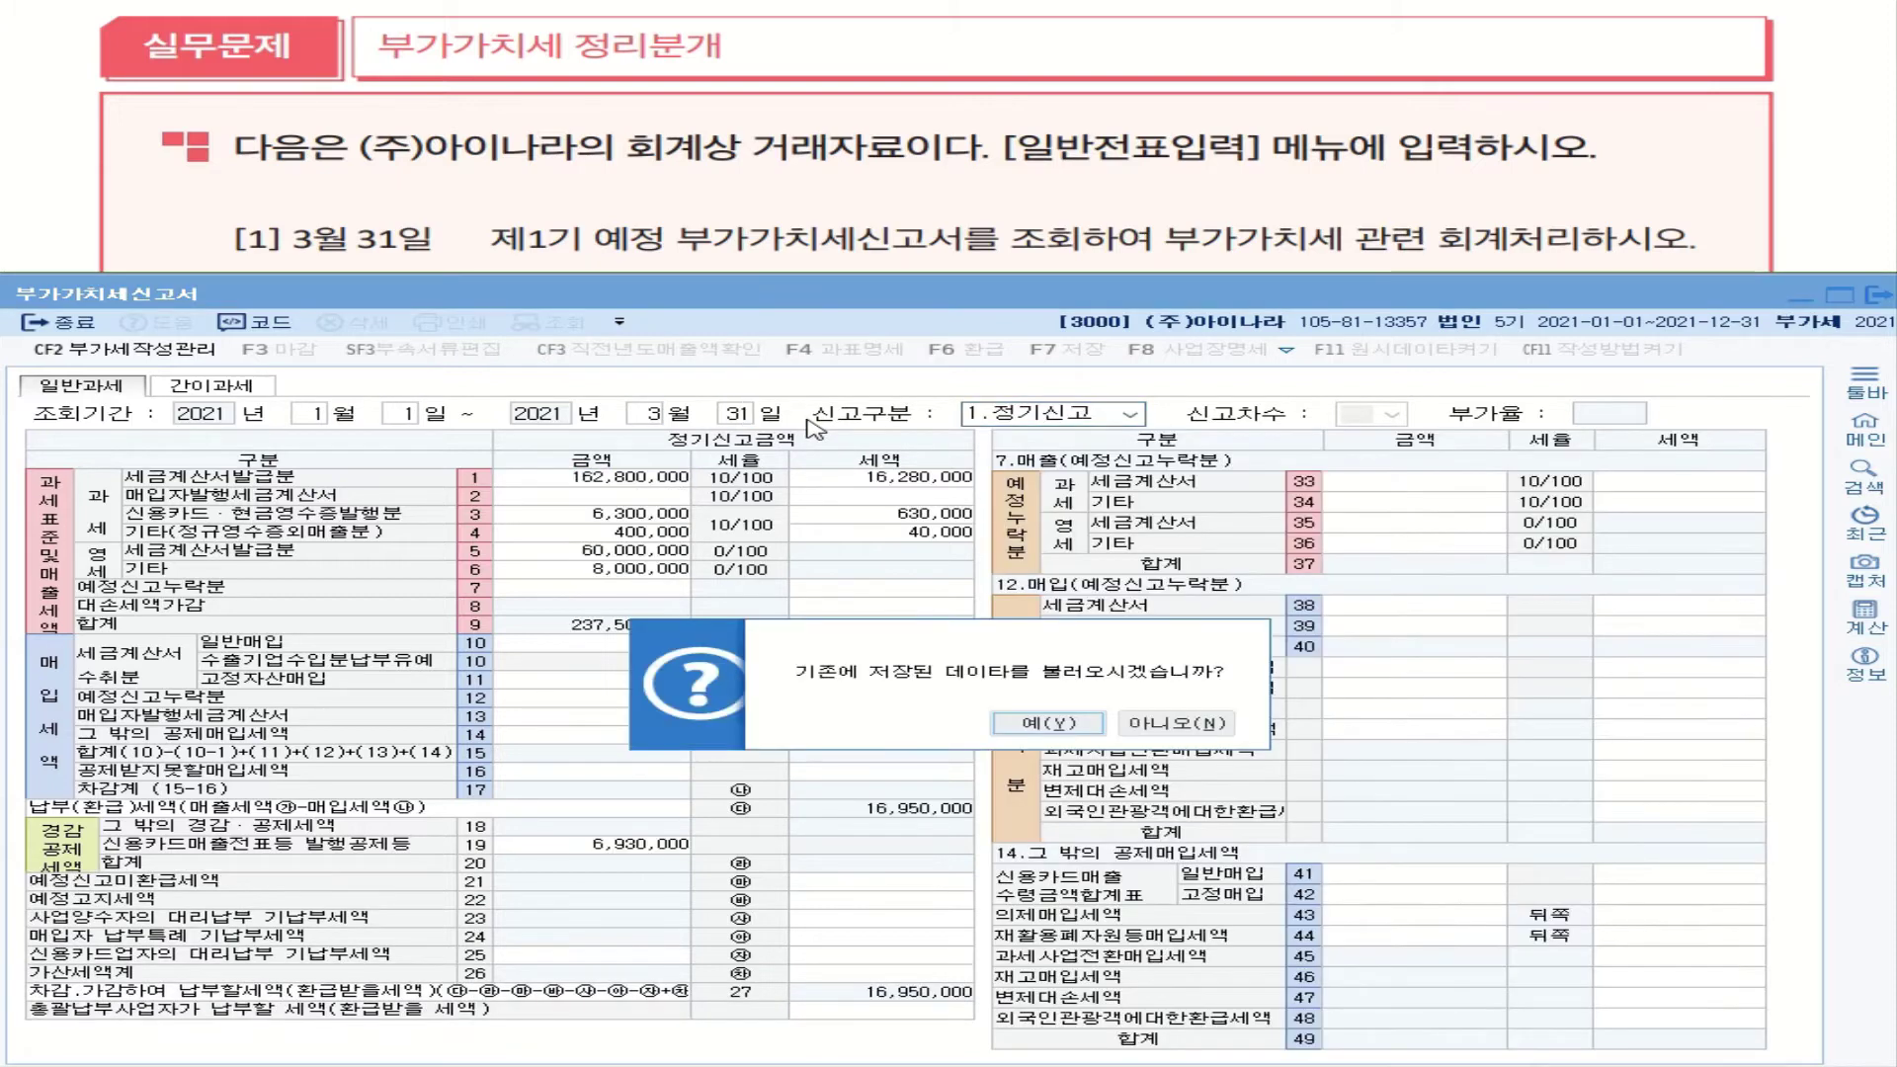
click(1221, 738)
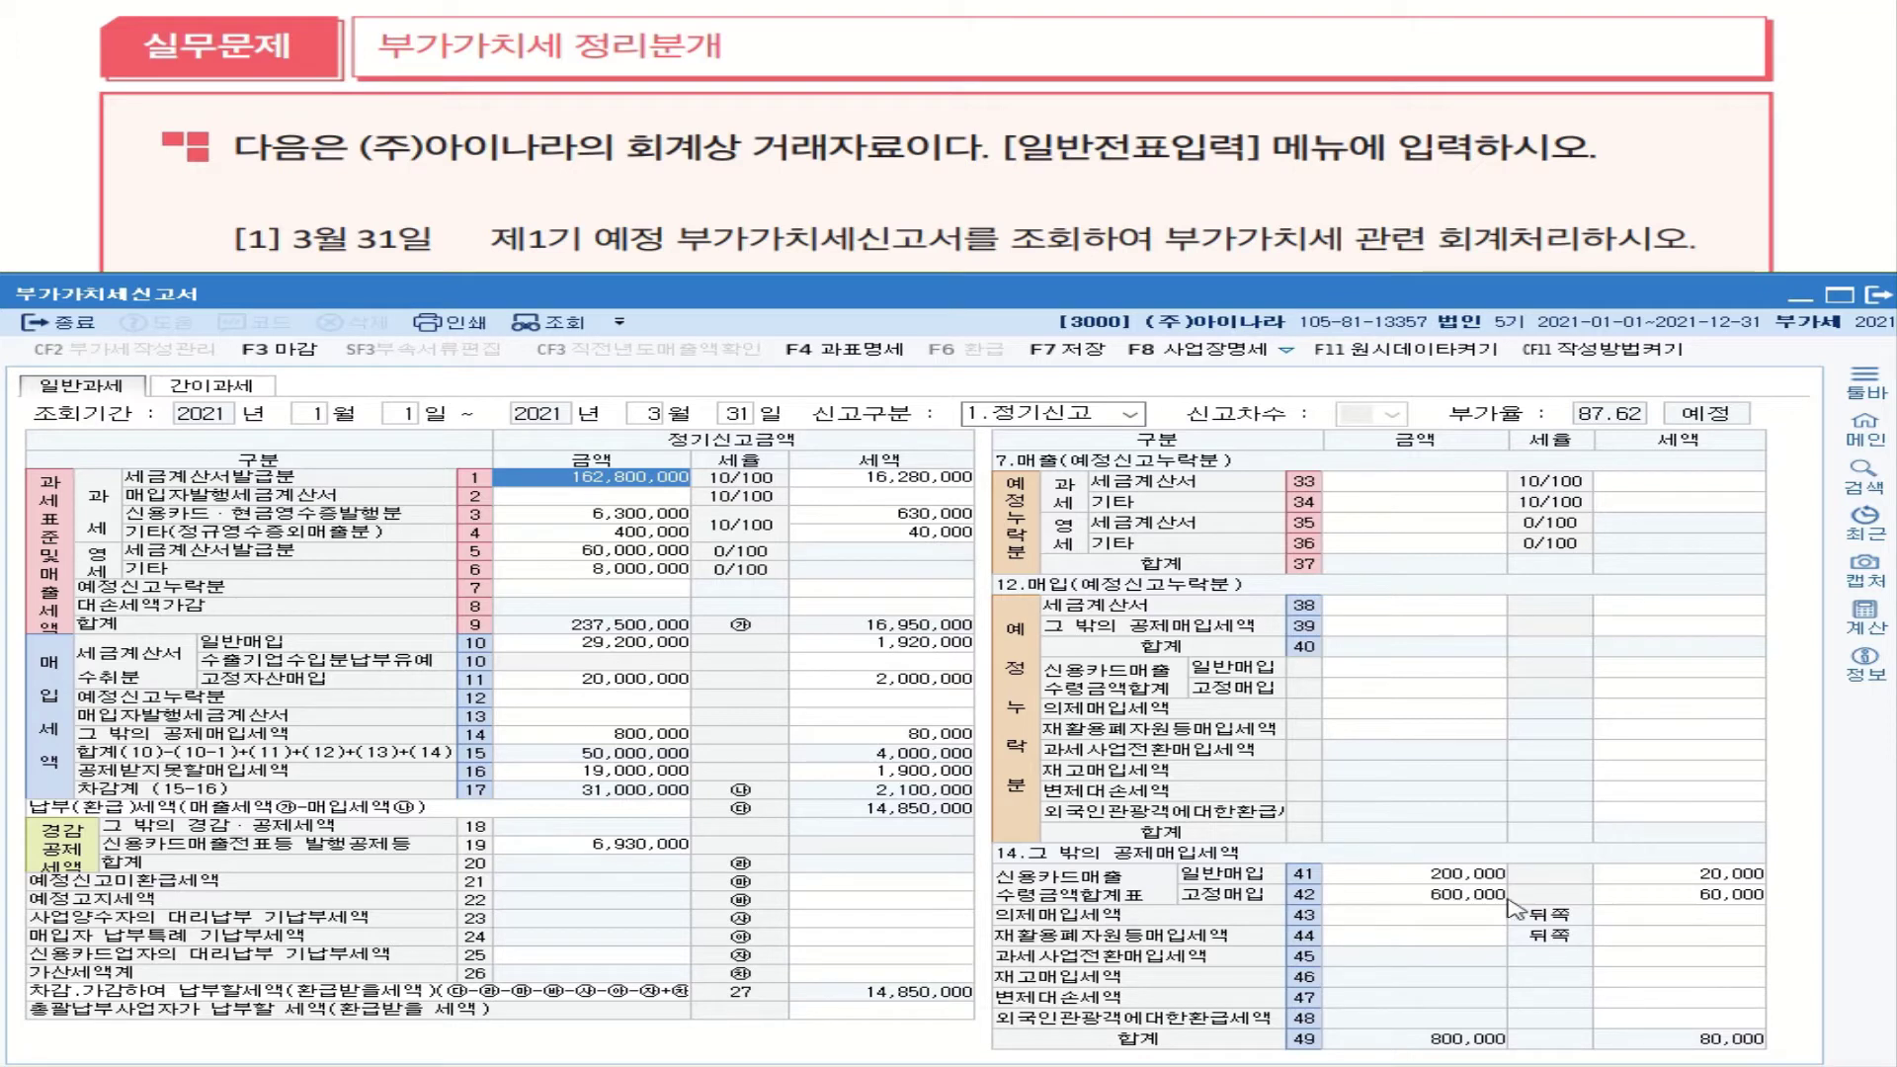
click(620, 772)
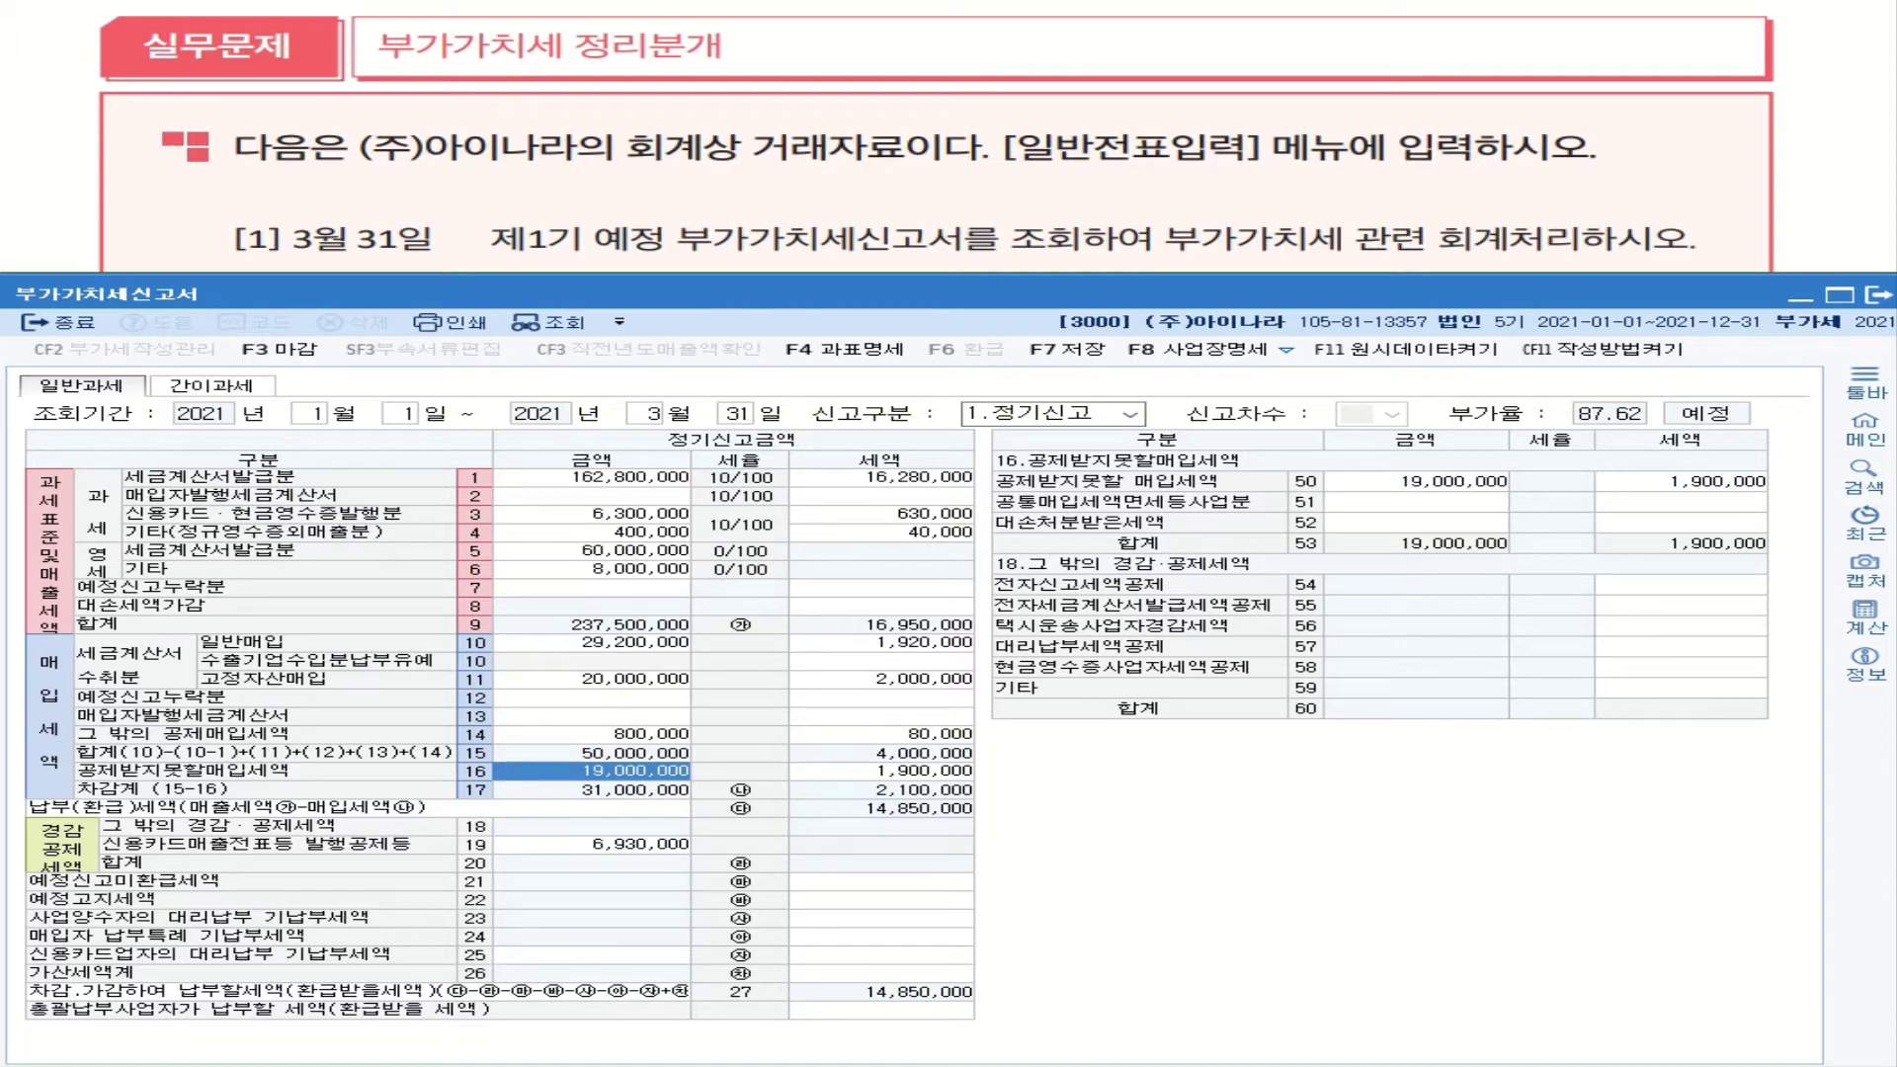
Step: Close the VAT return and open 일반전표입력 for March 31, 2021
click(58, 322)
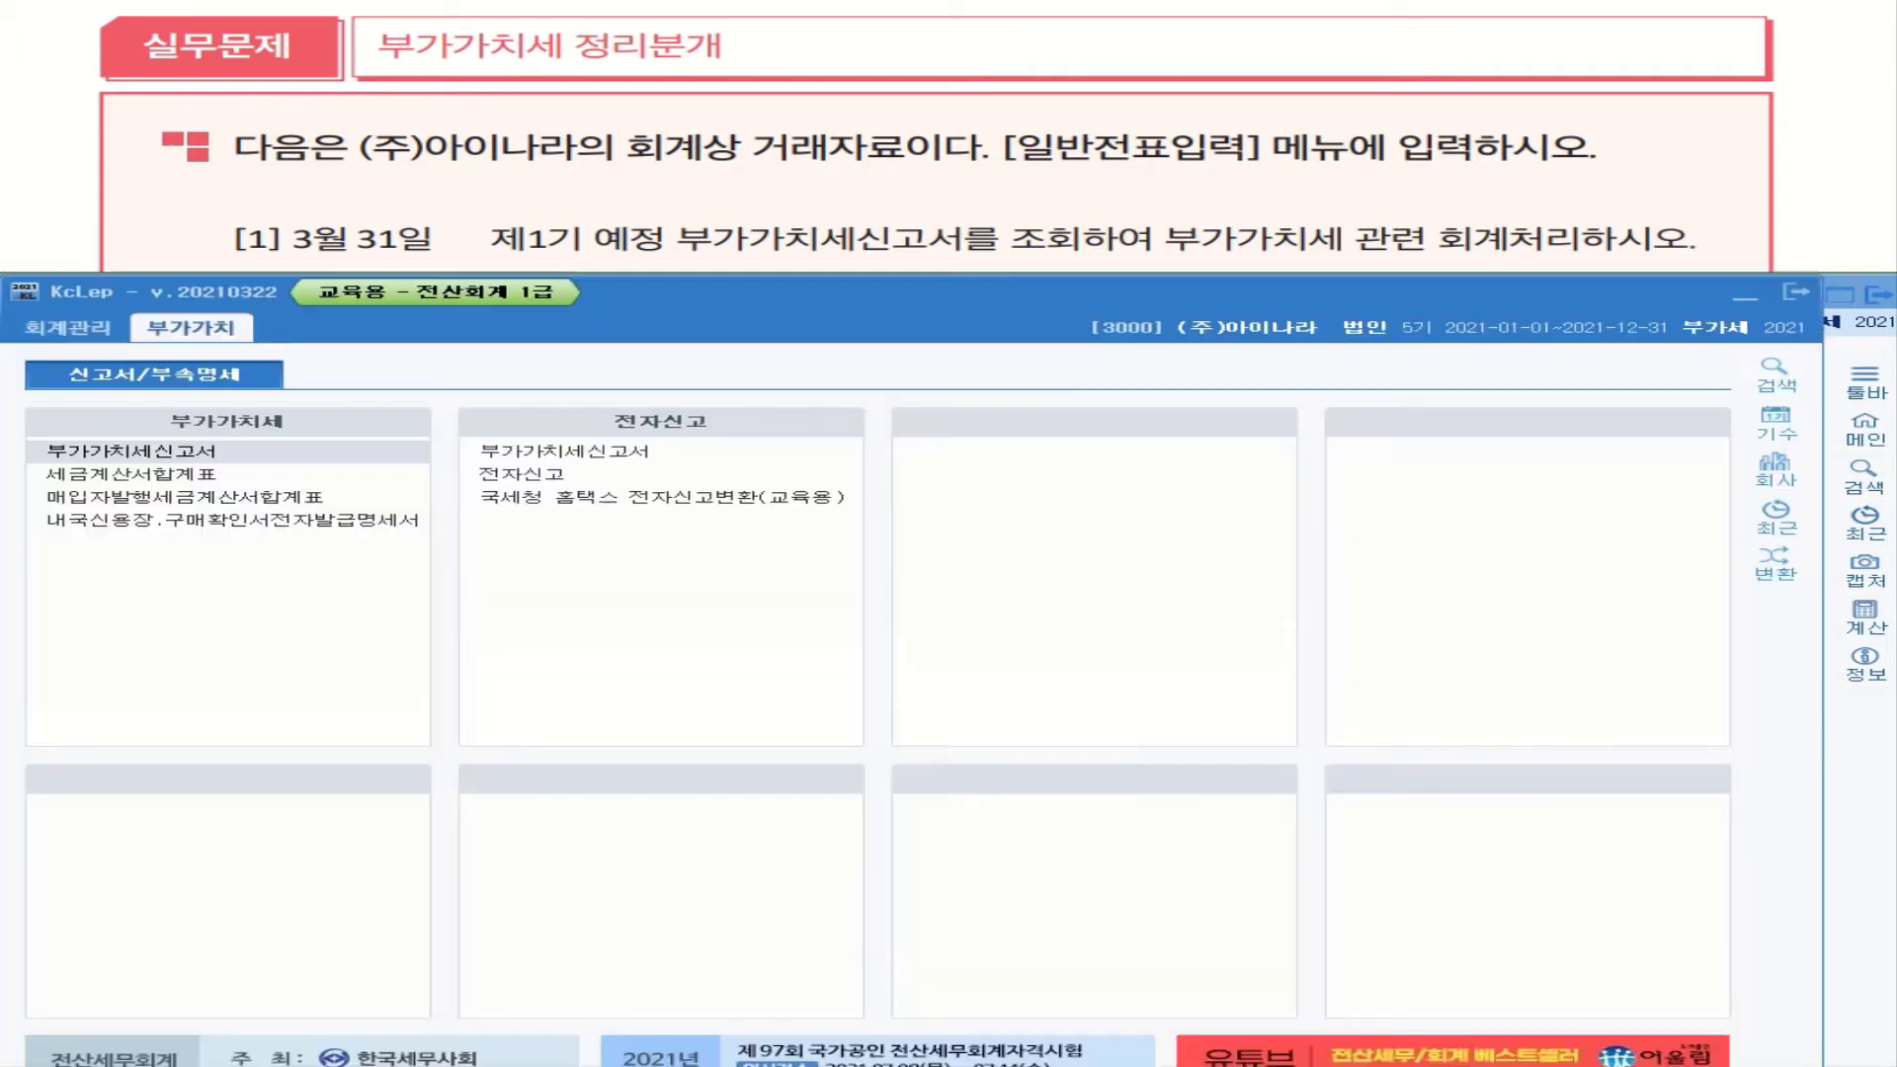
click(91, 331)
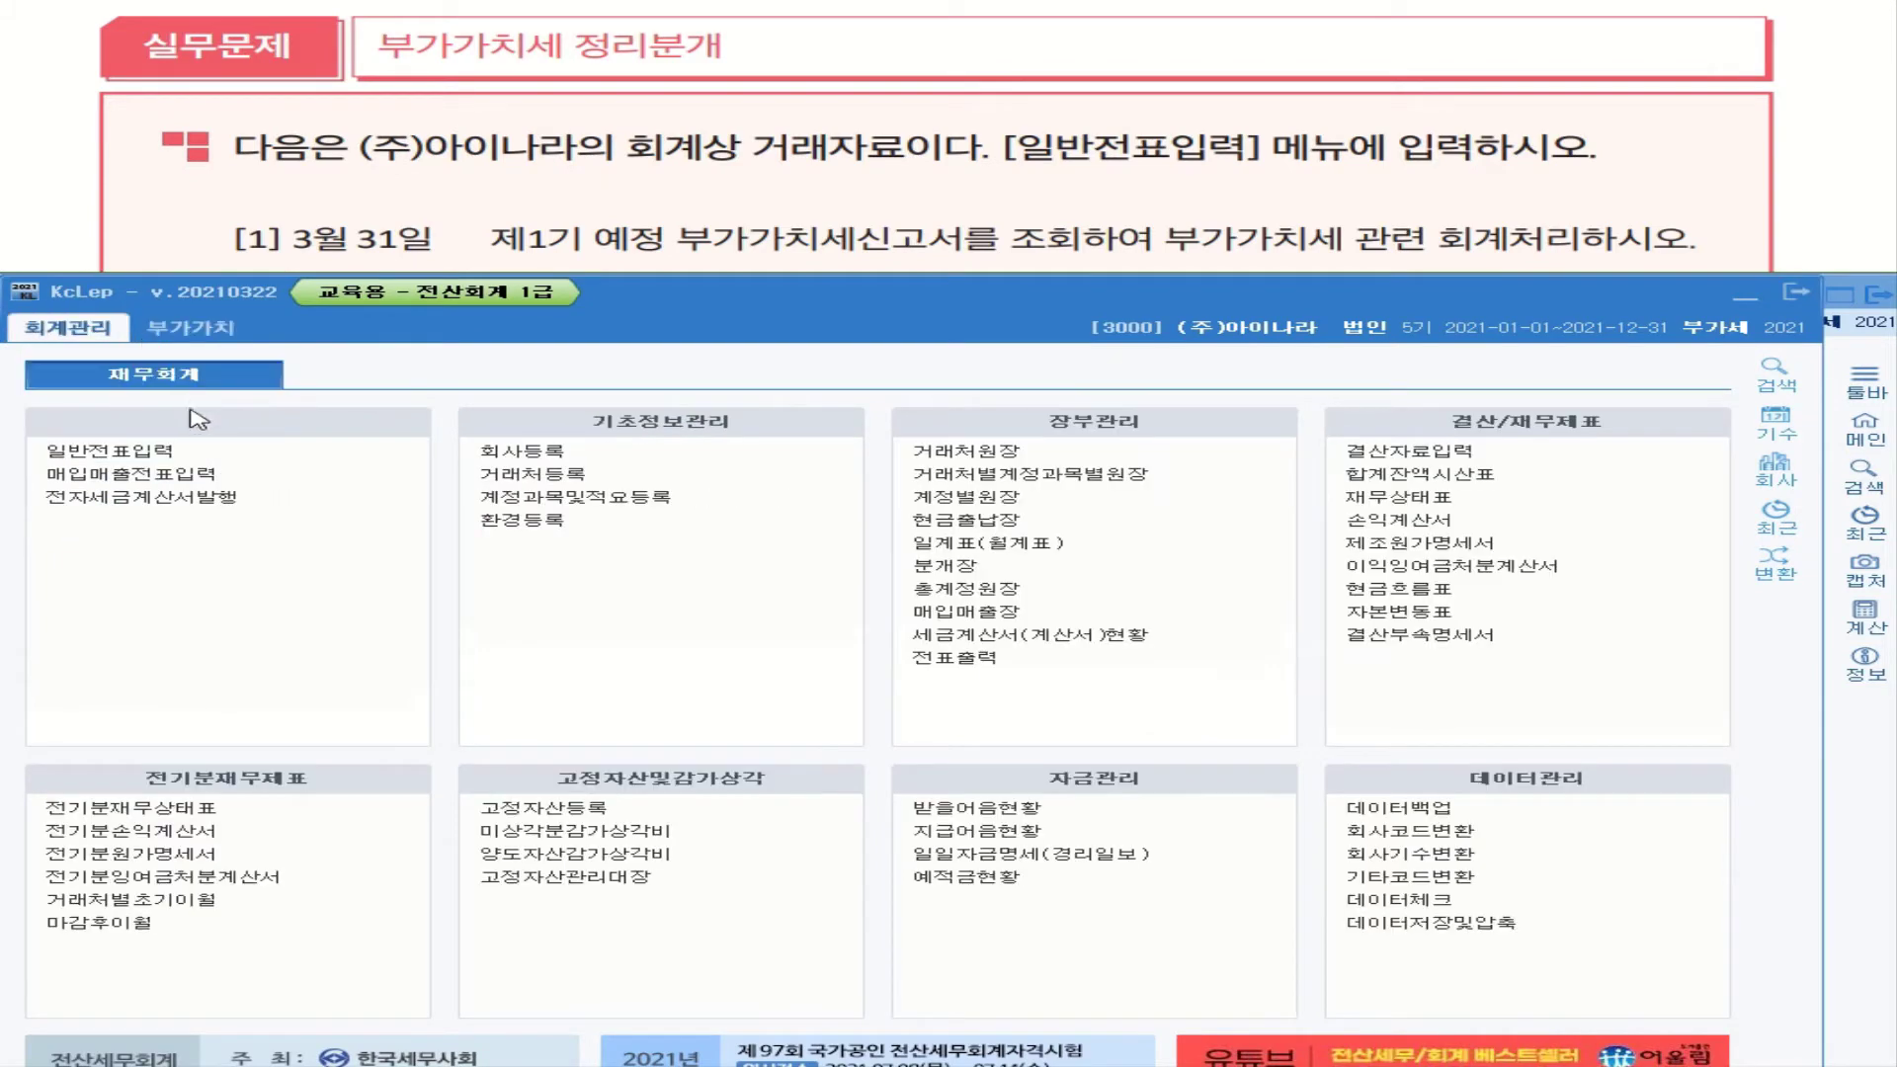
click(168, 452)
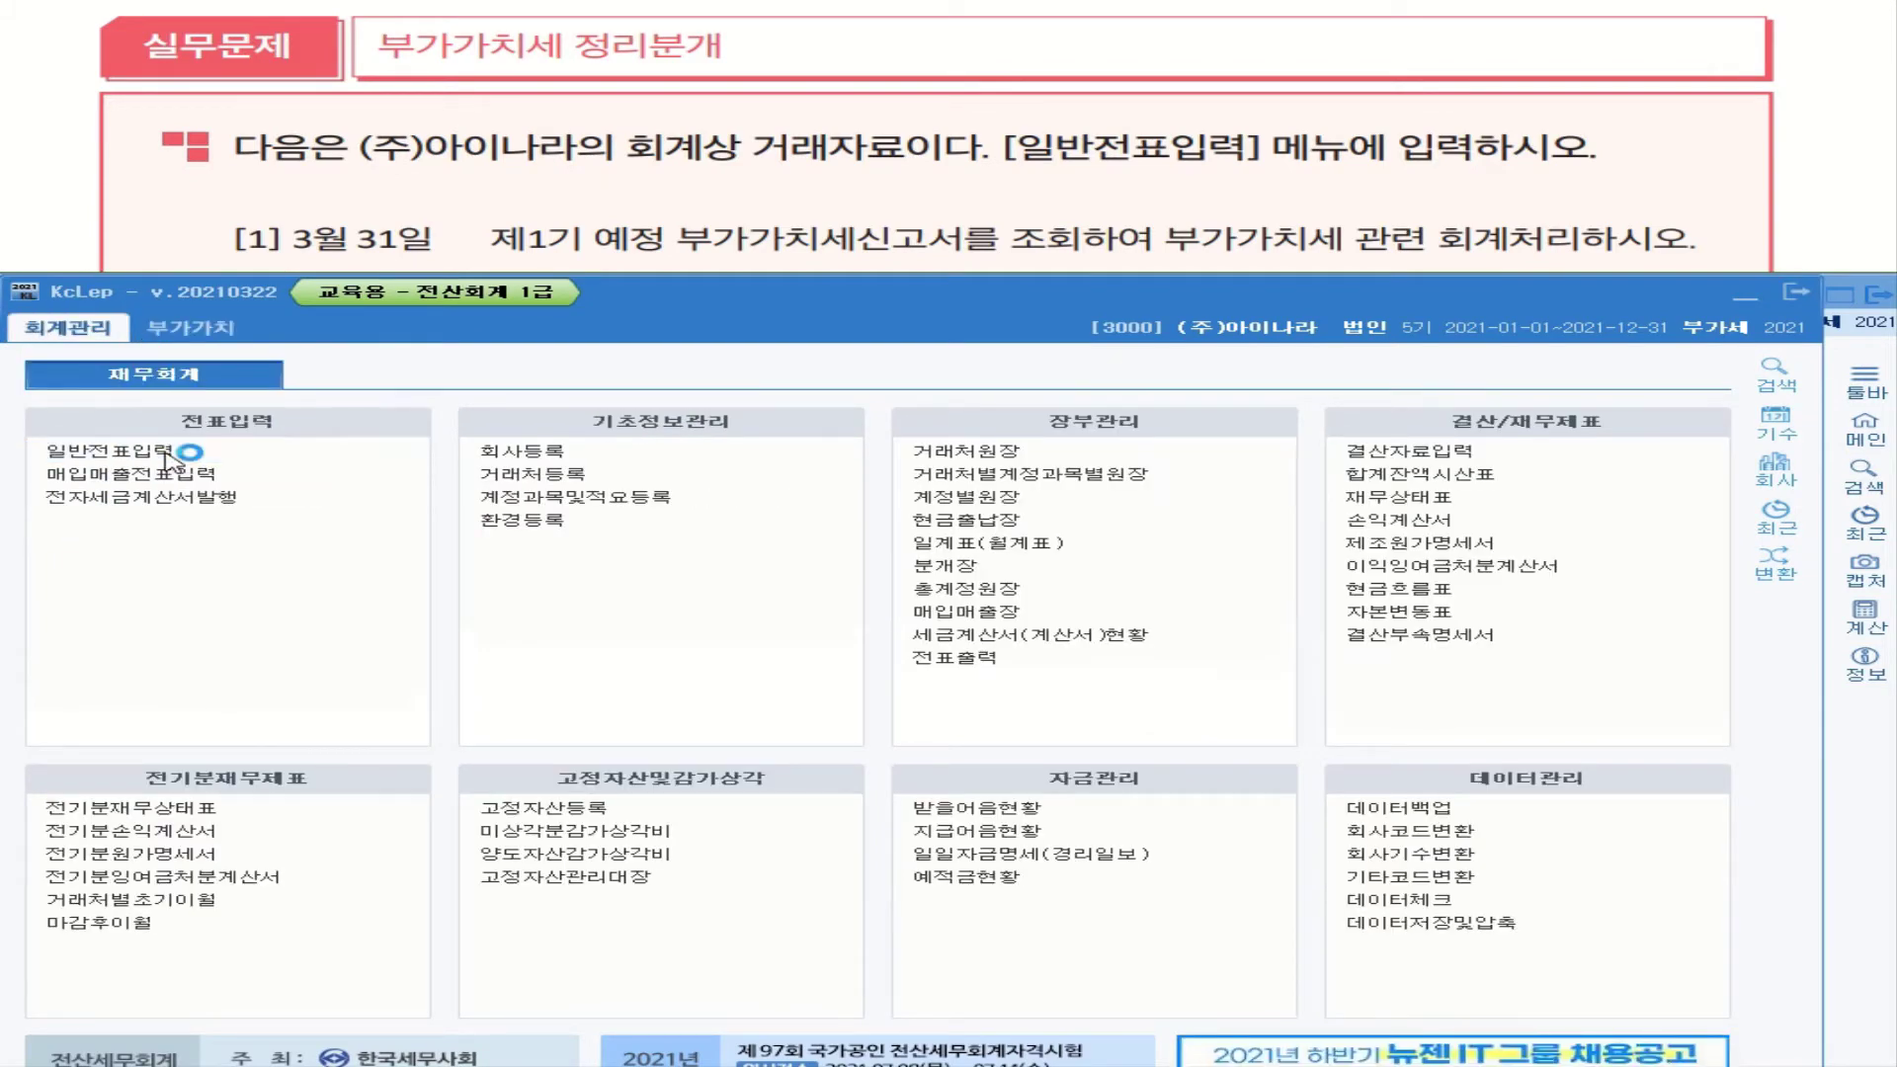
click(193, 387)
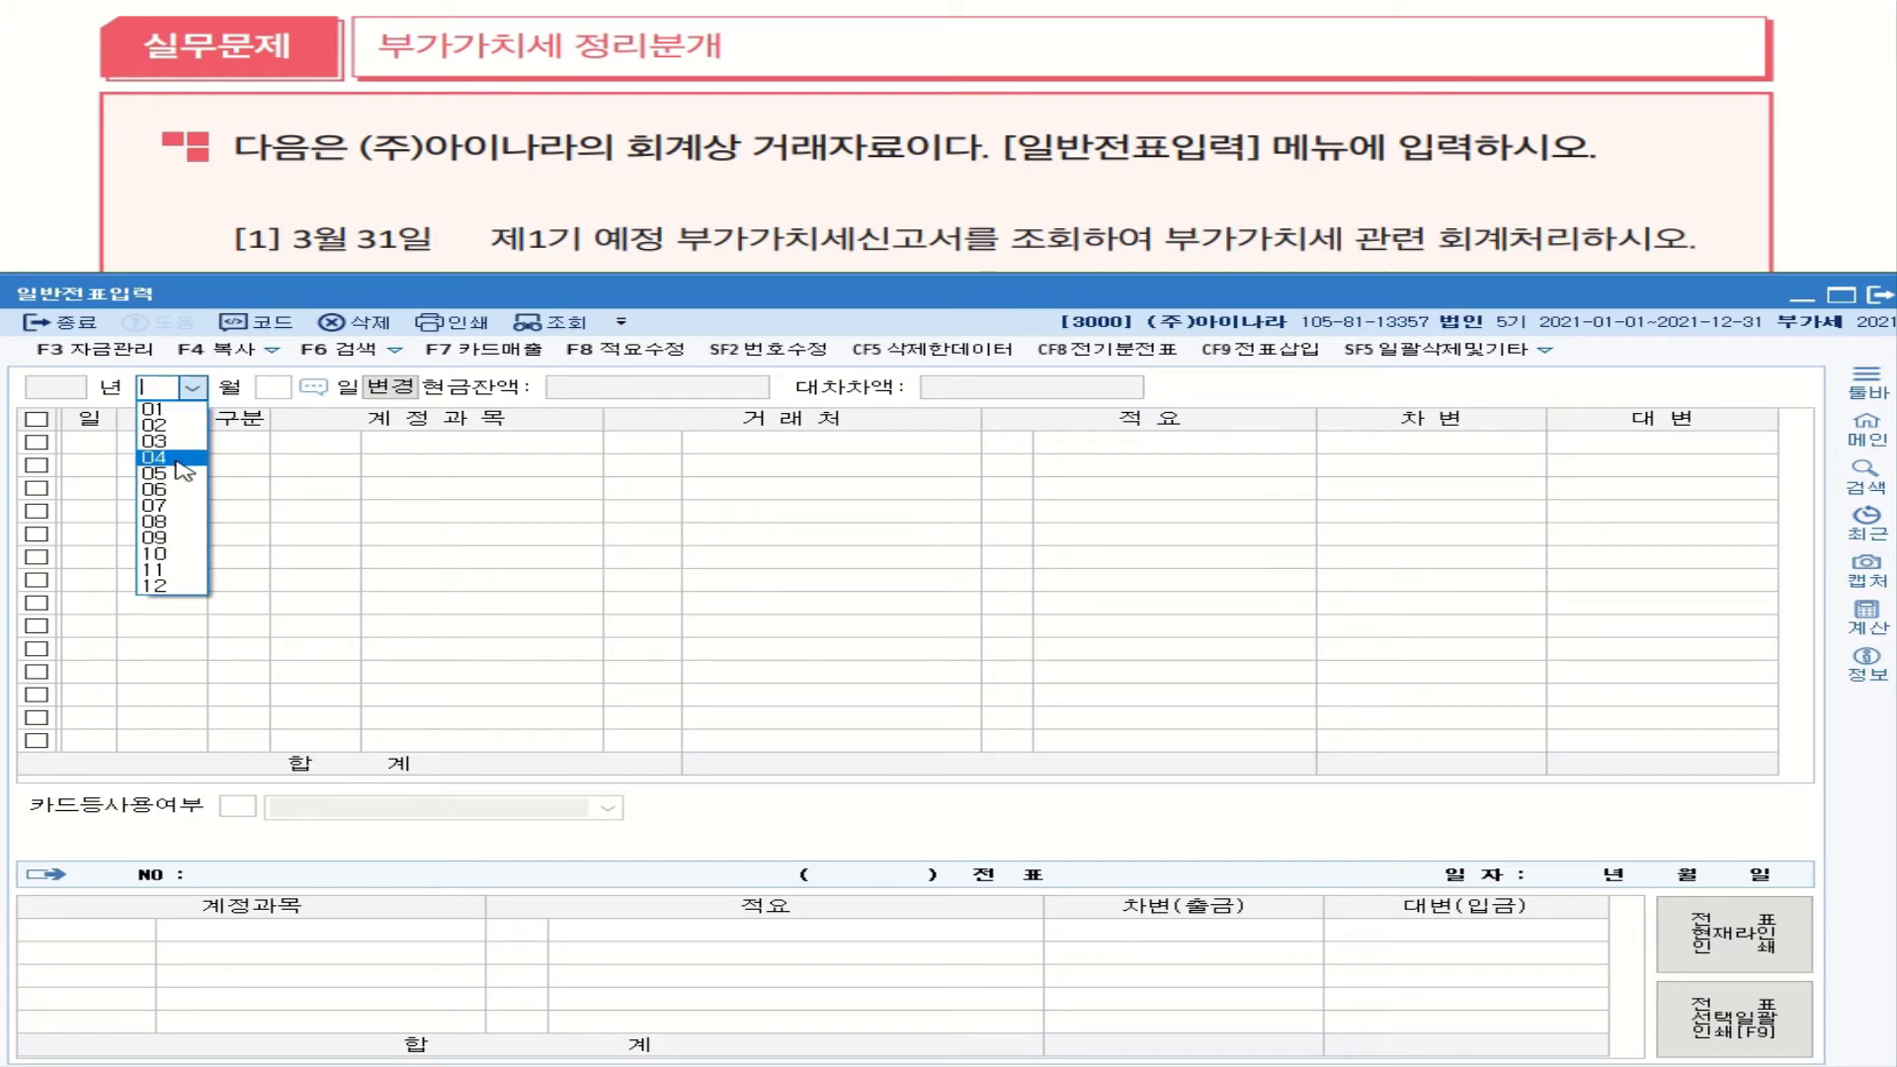
click(176, 441)
text(31)
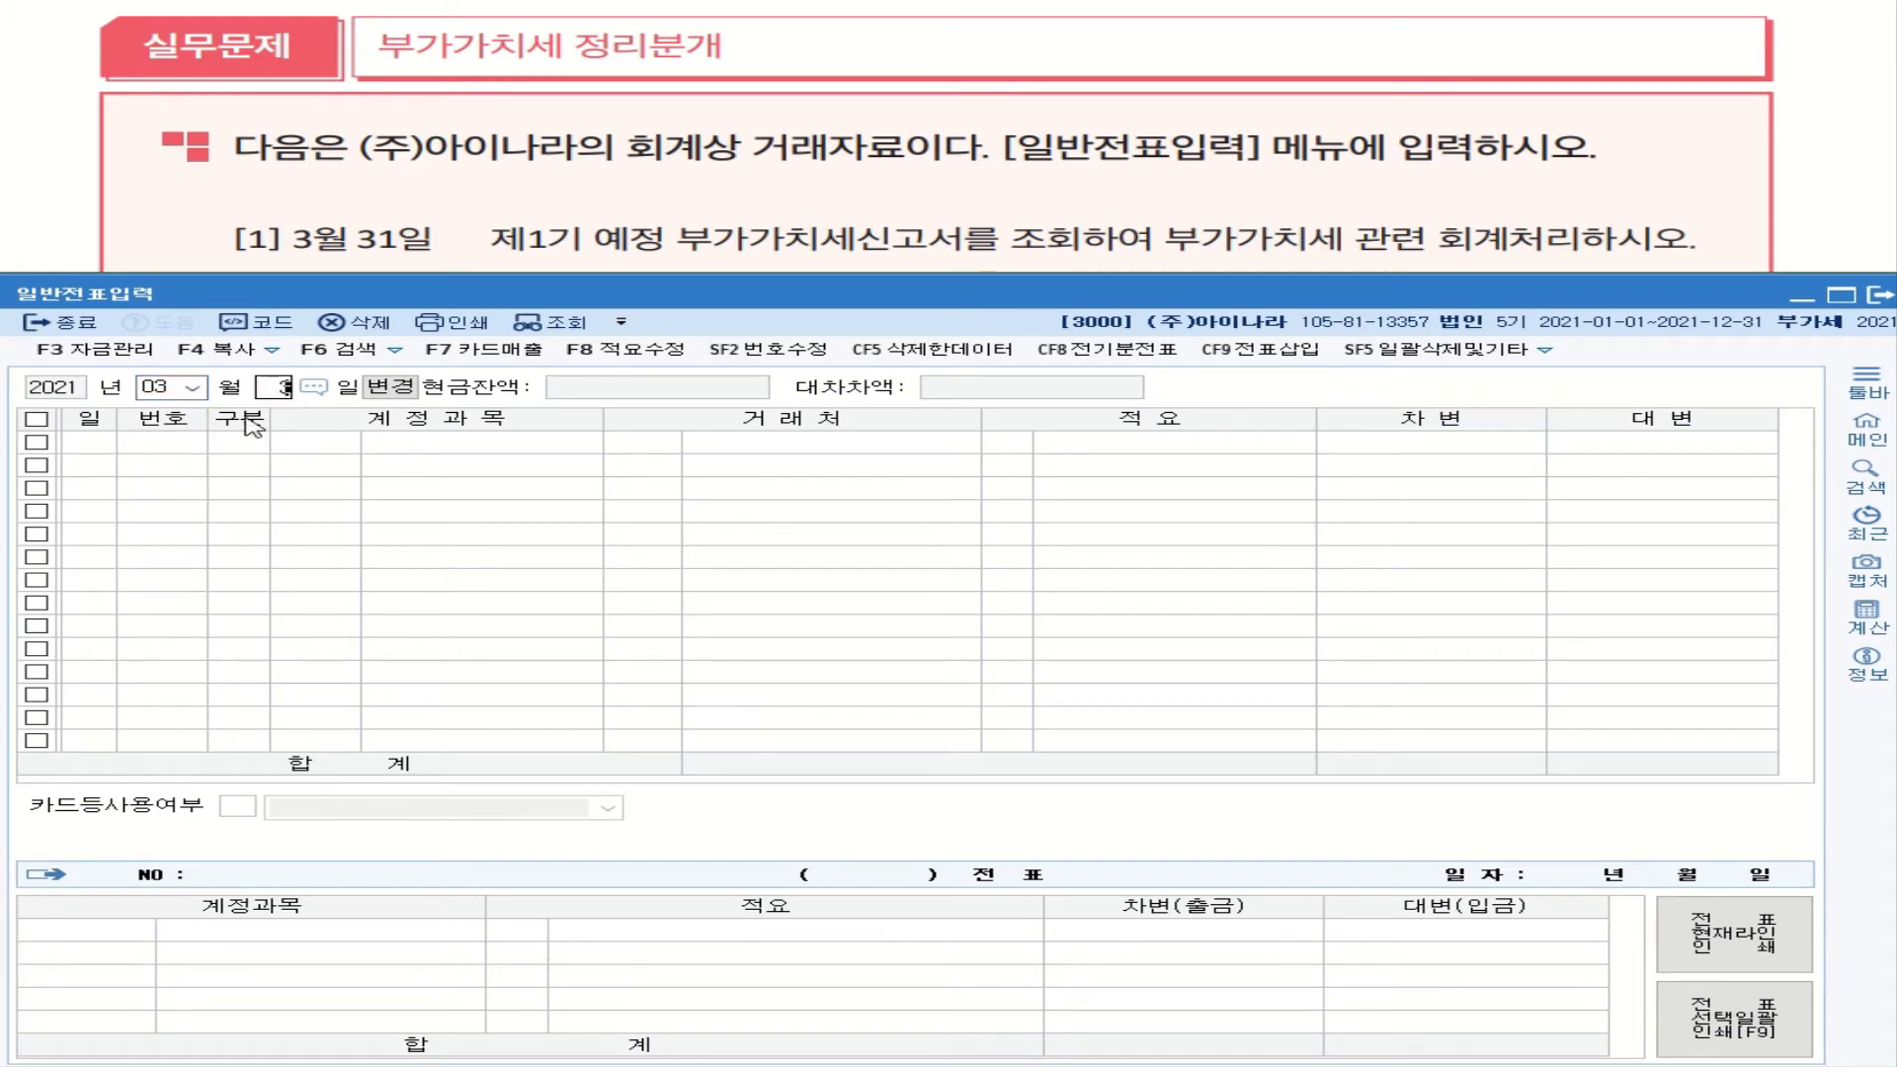
key(Return)
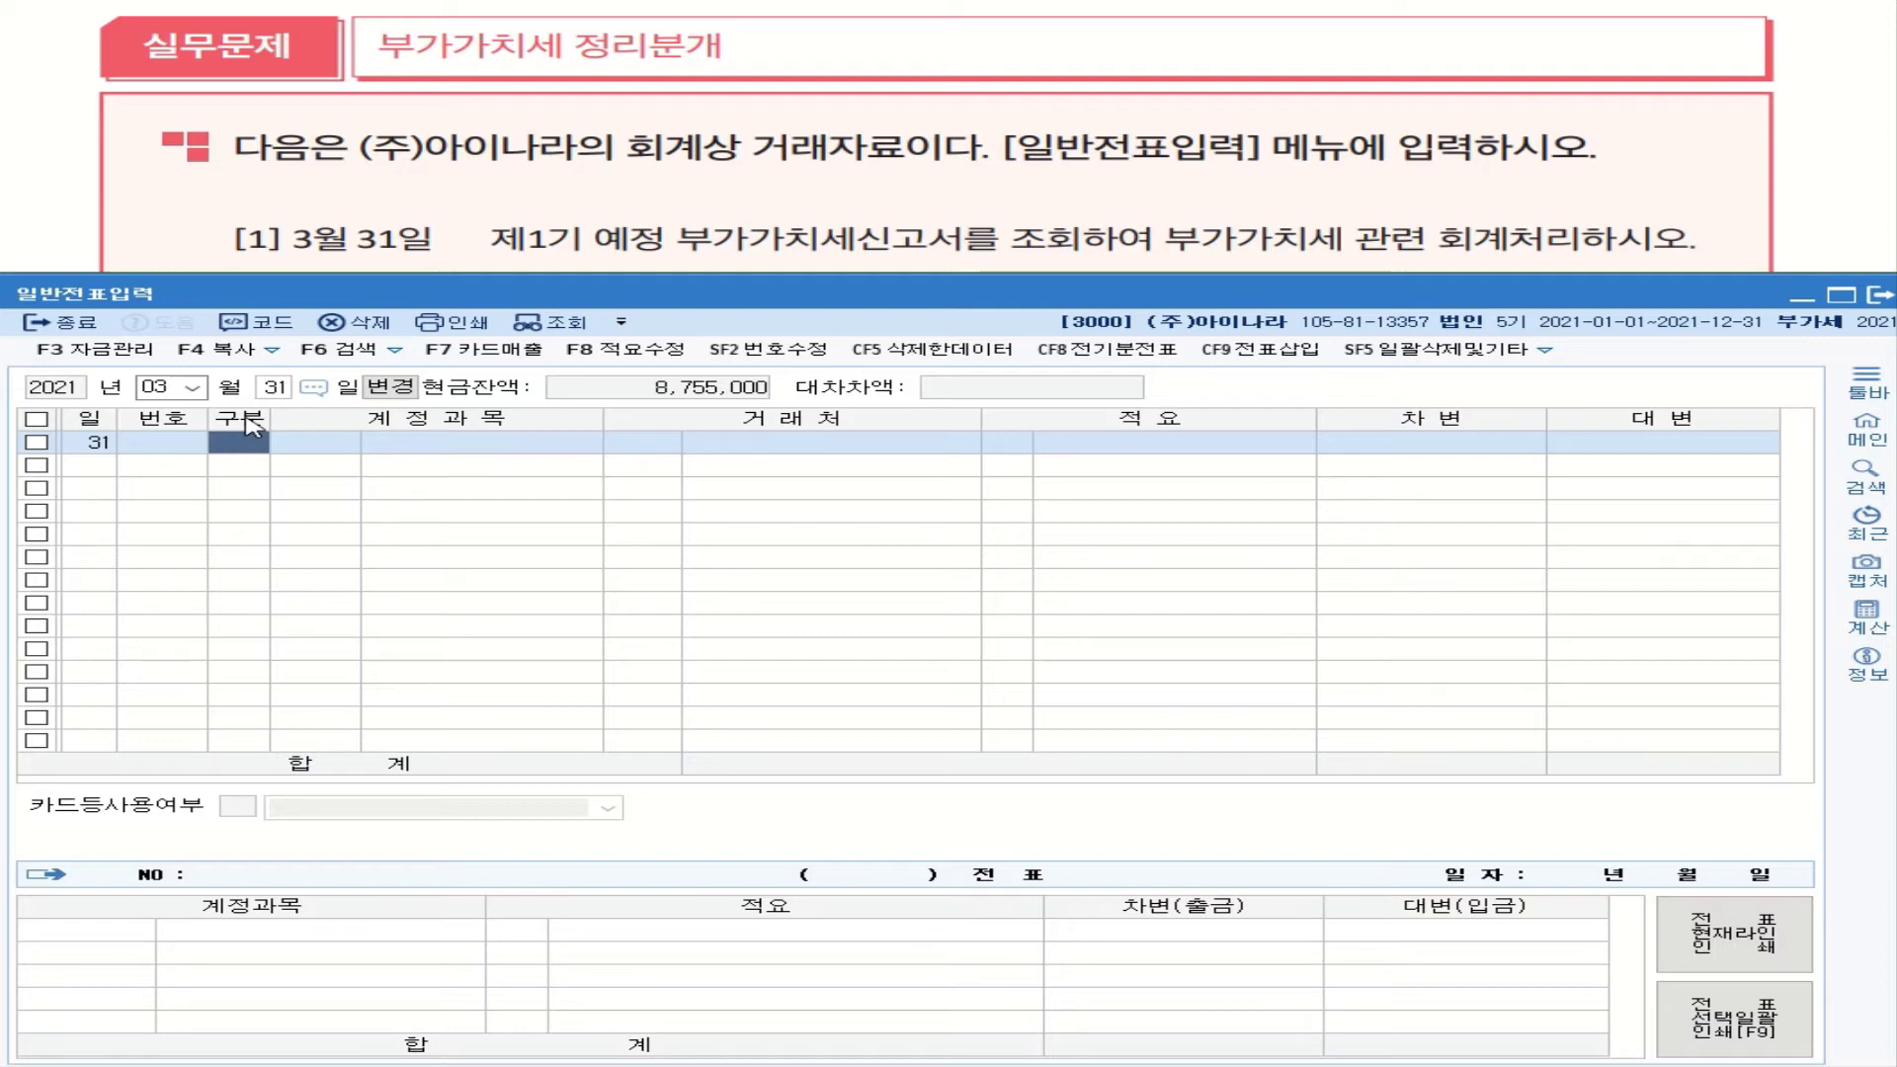
Step: Start the first voucher line as a debit (차변) with account 0255 부가세예수금
text(3)
key(Return)
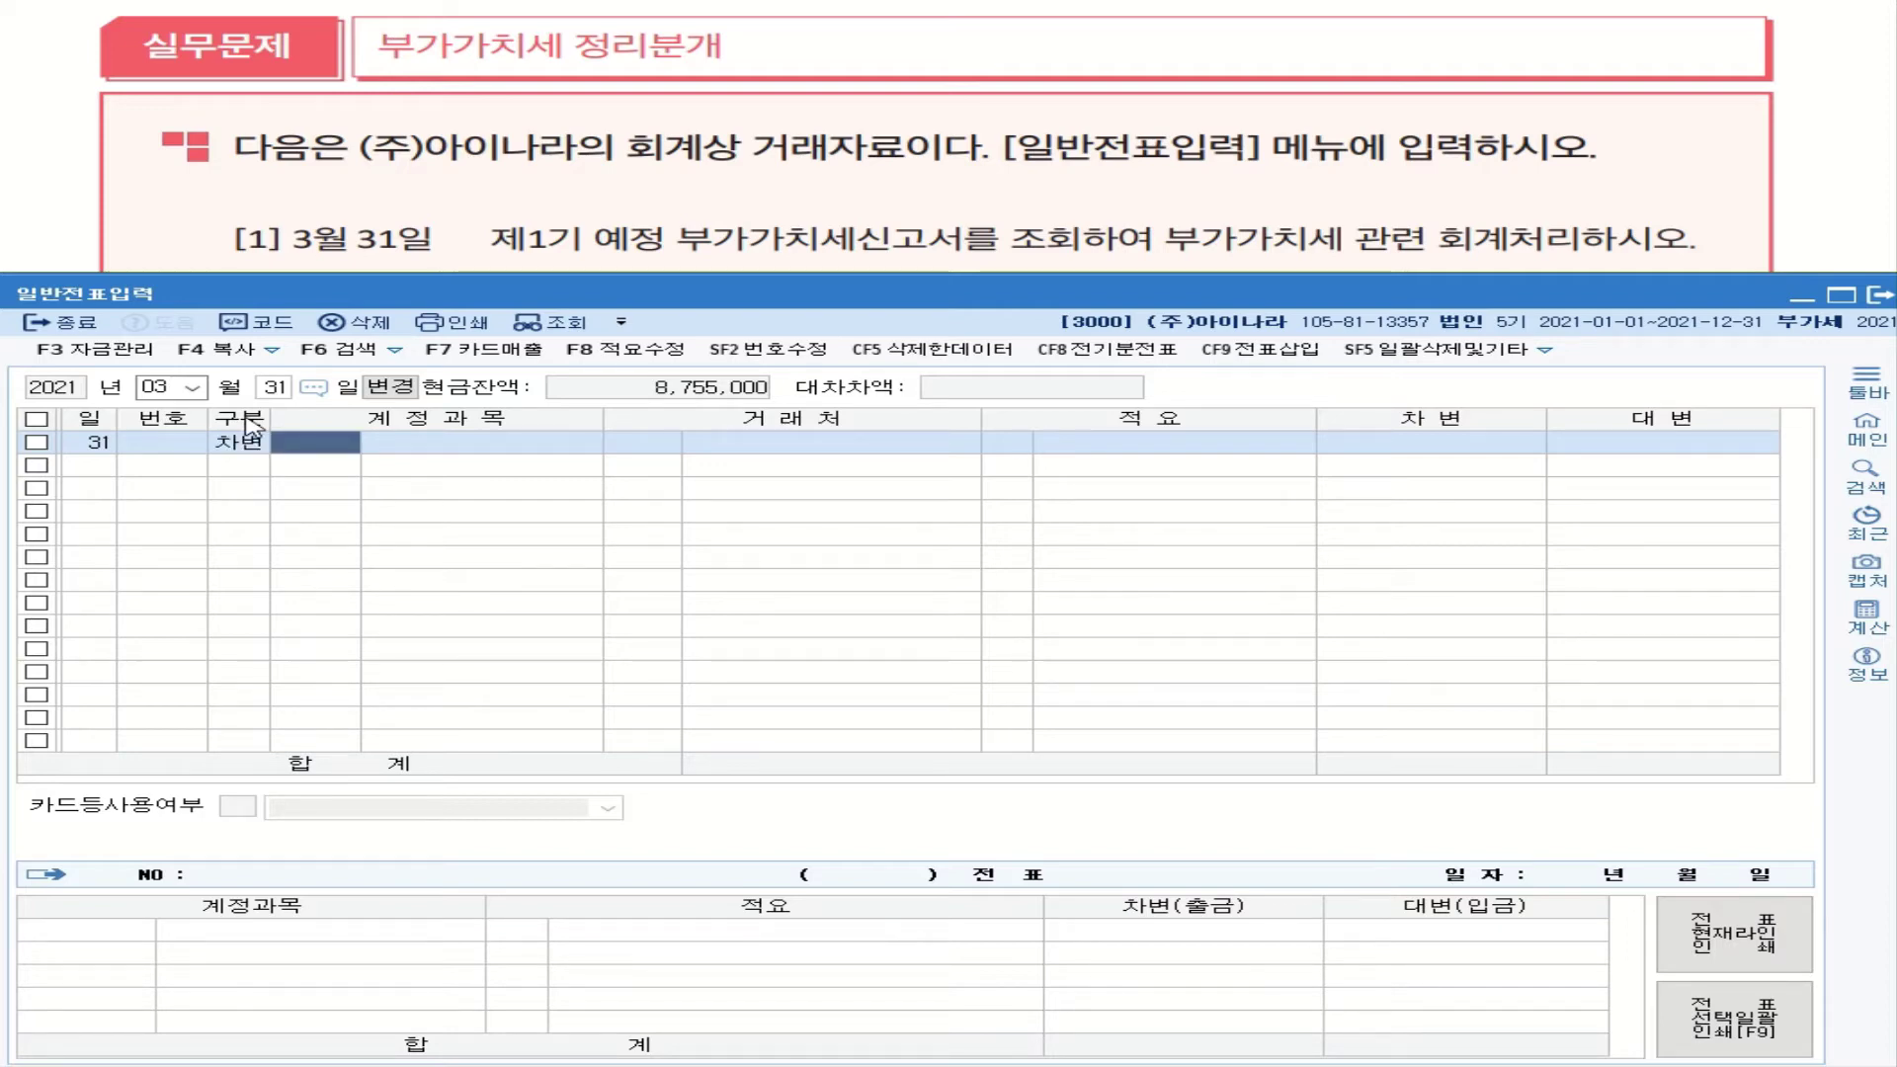
text(북)
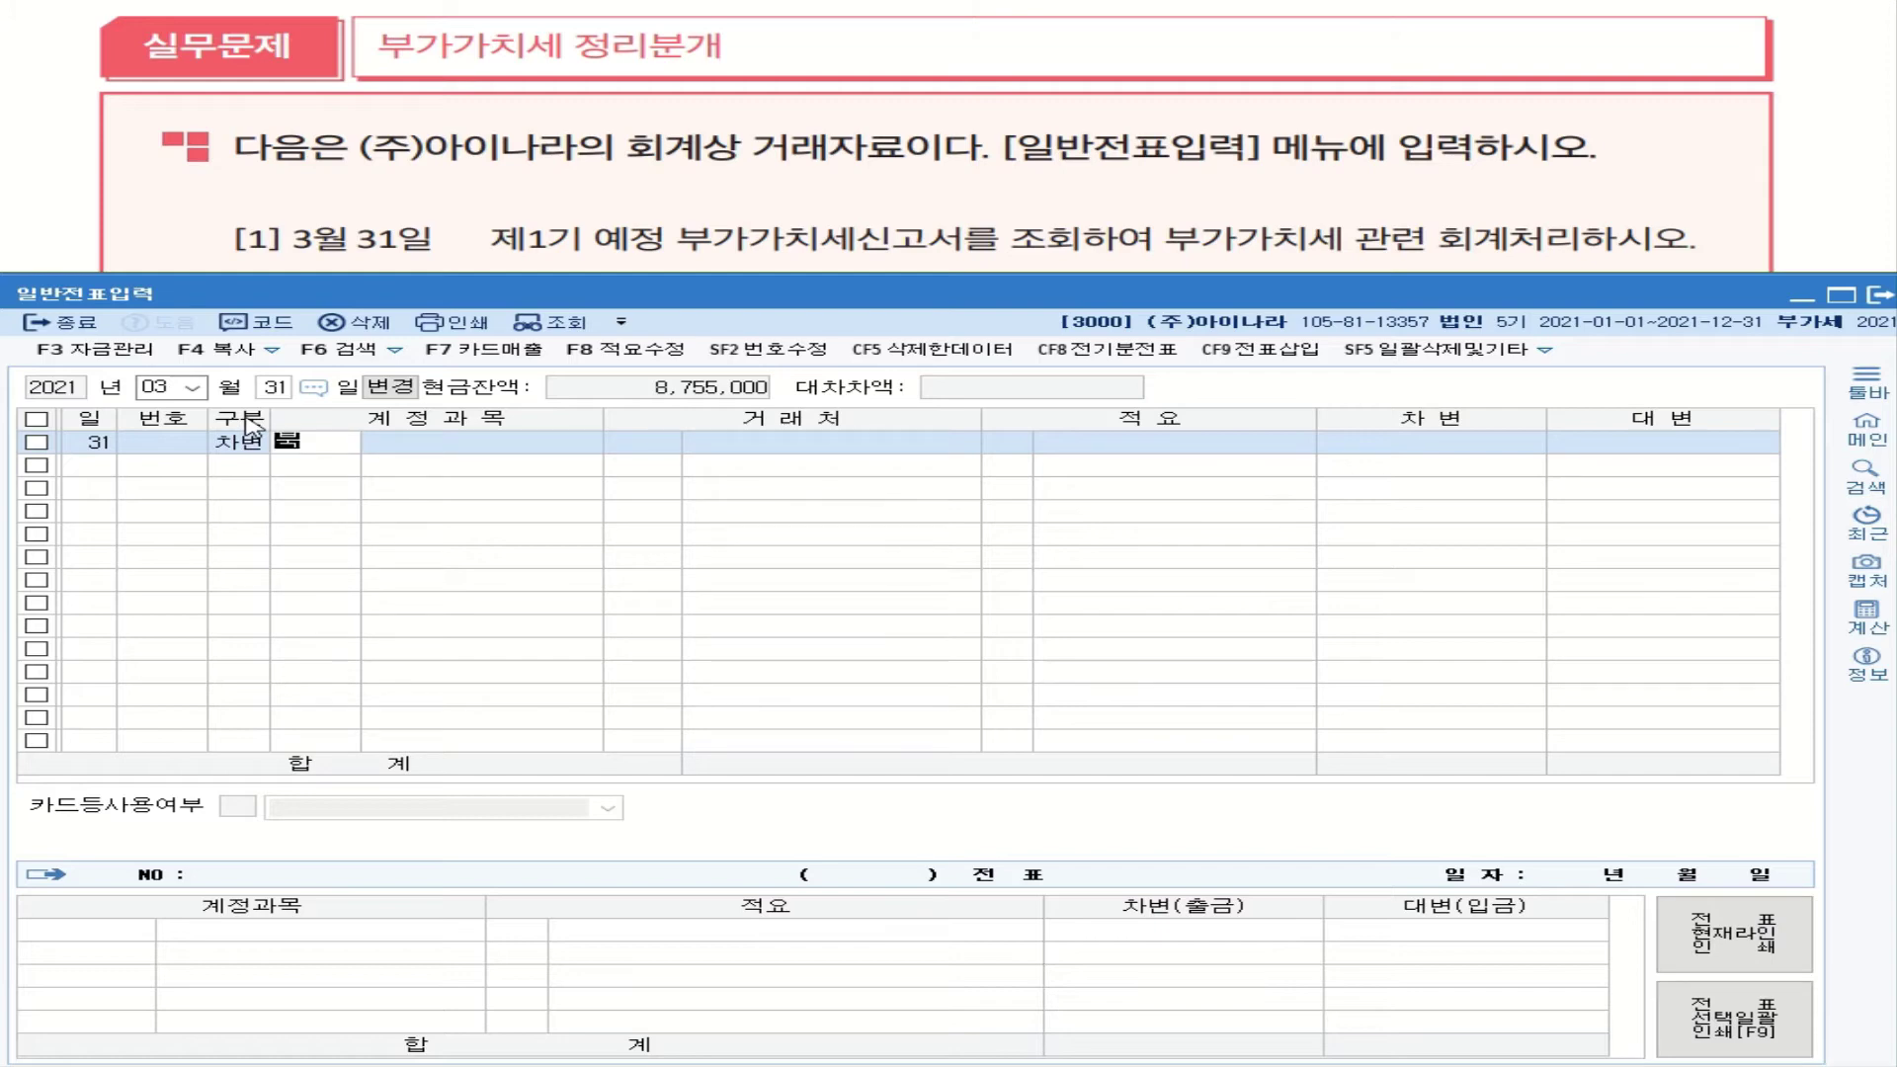
text(가)
key(Return)
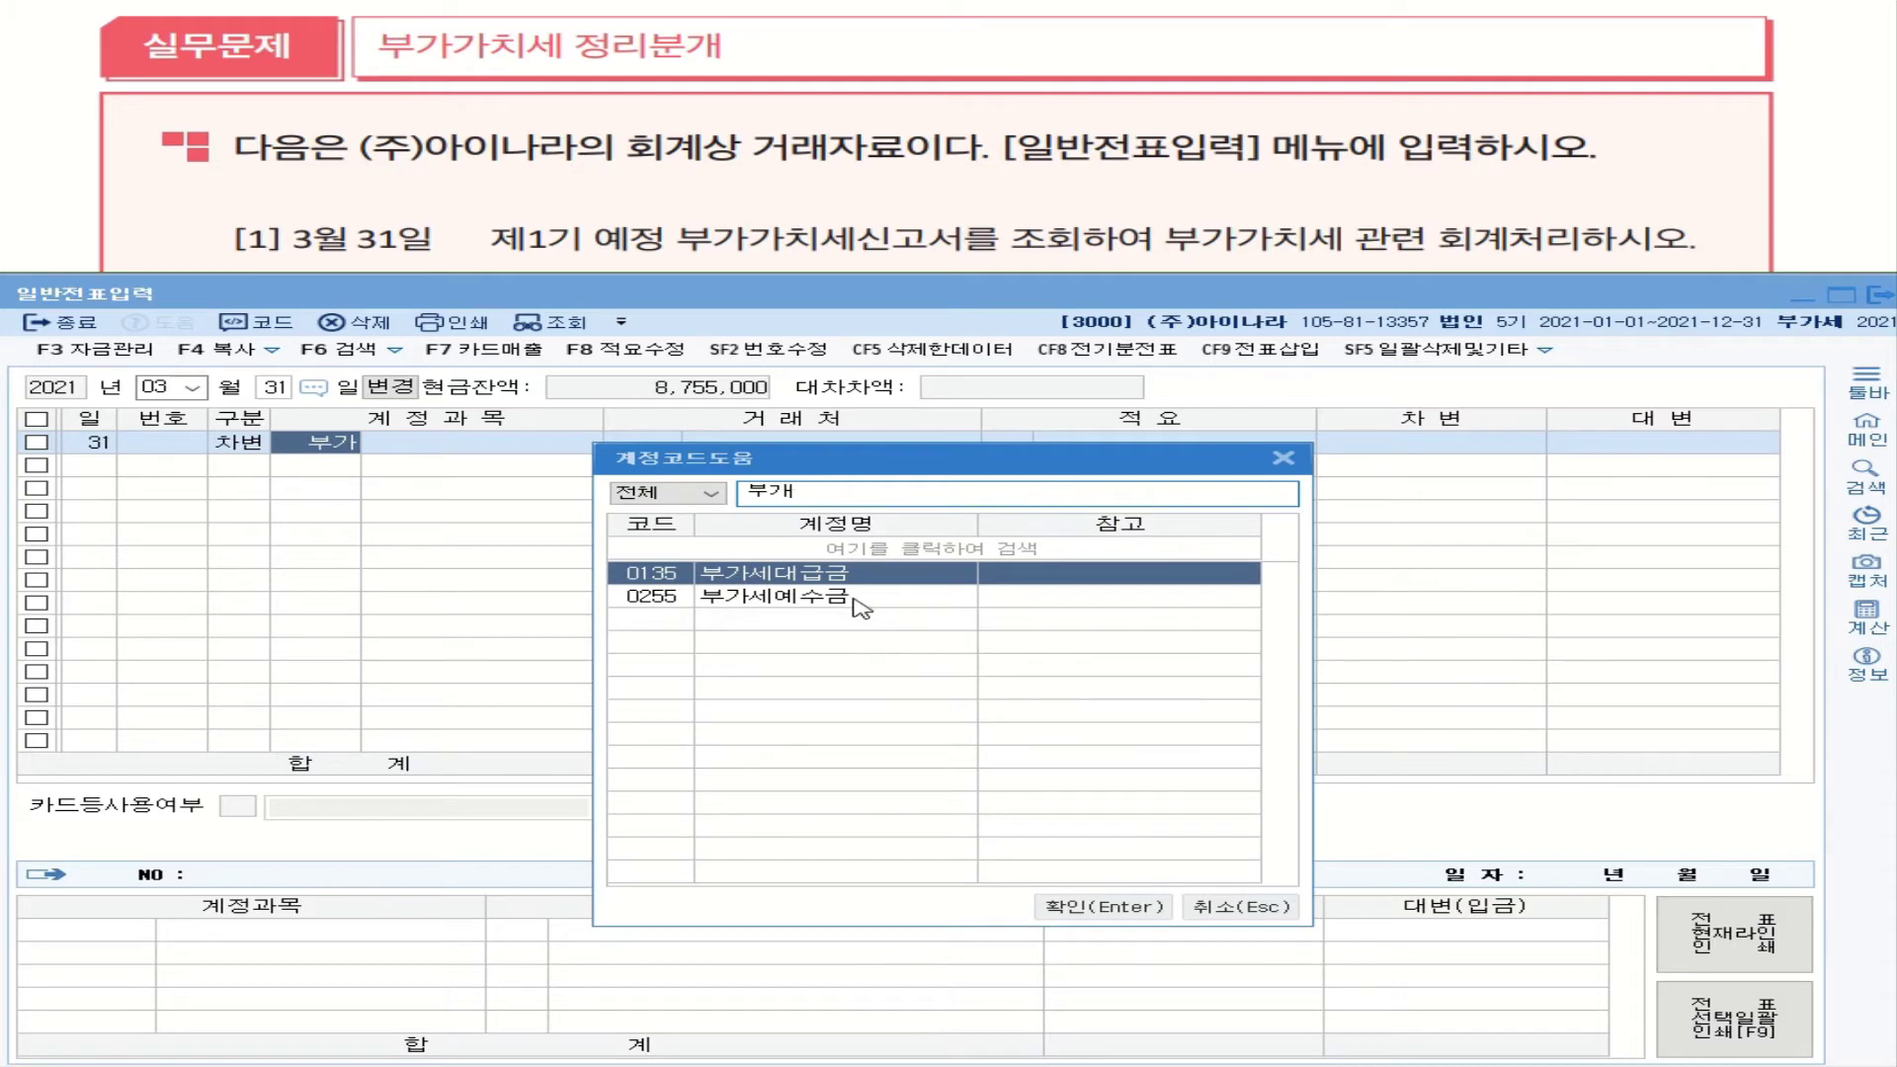
double_click(849, 597)
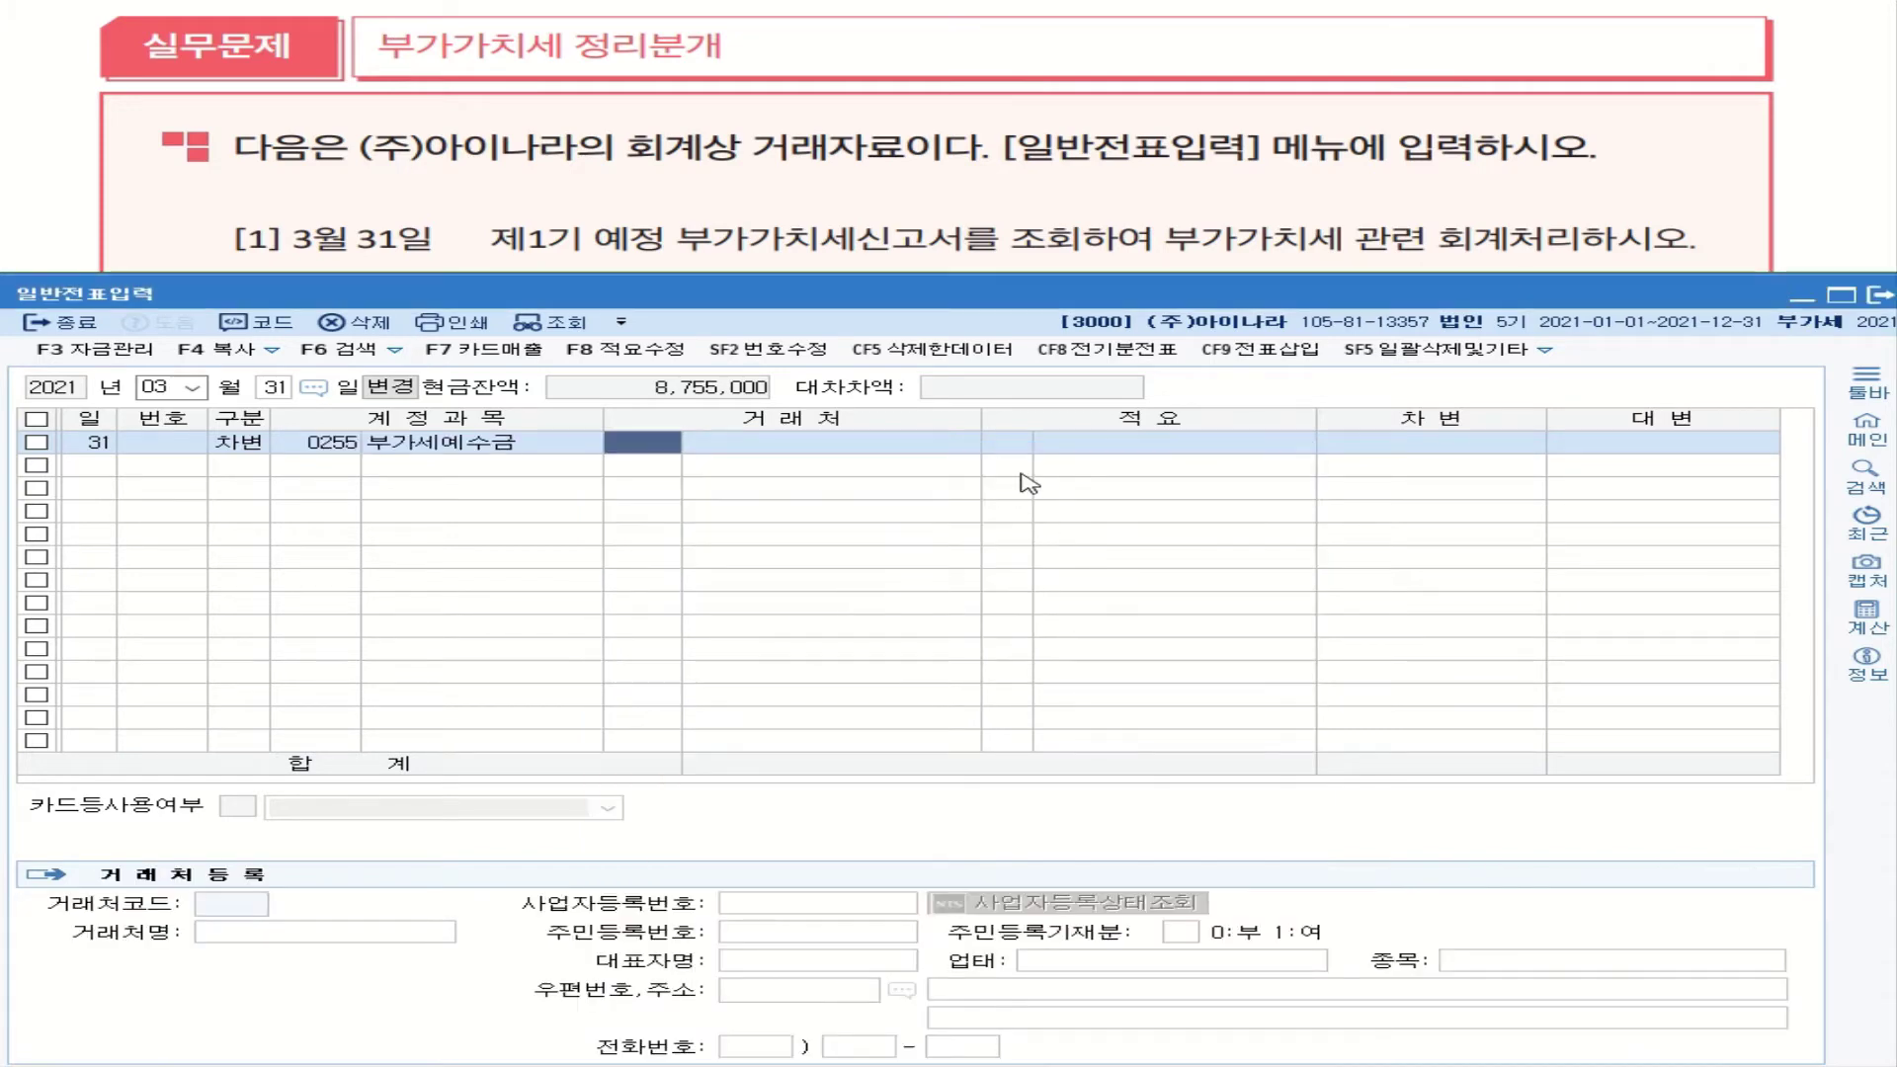
Step: Try the preset description 1 부가세대급금과 상계 on the 부가세예수금 line
click(993, 441)
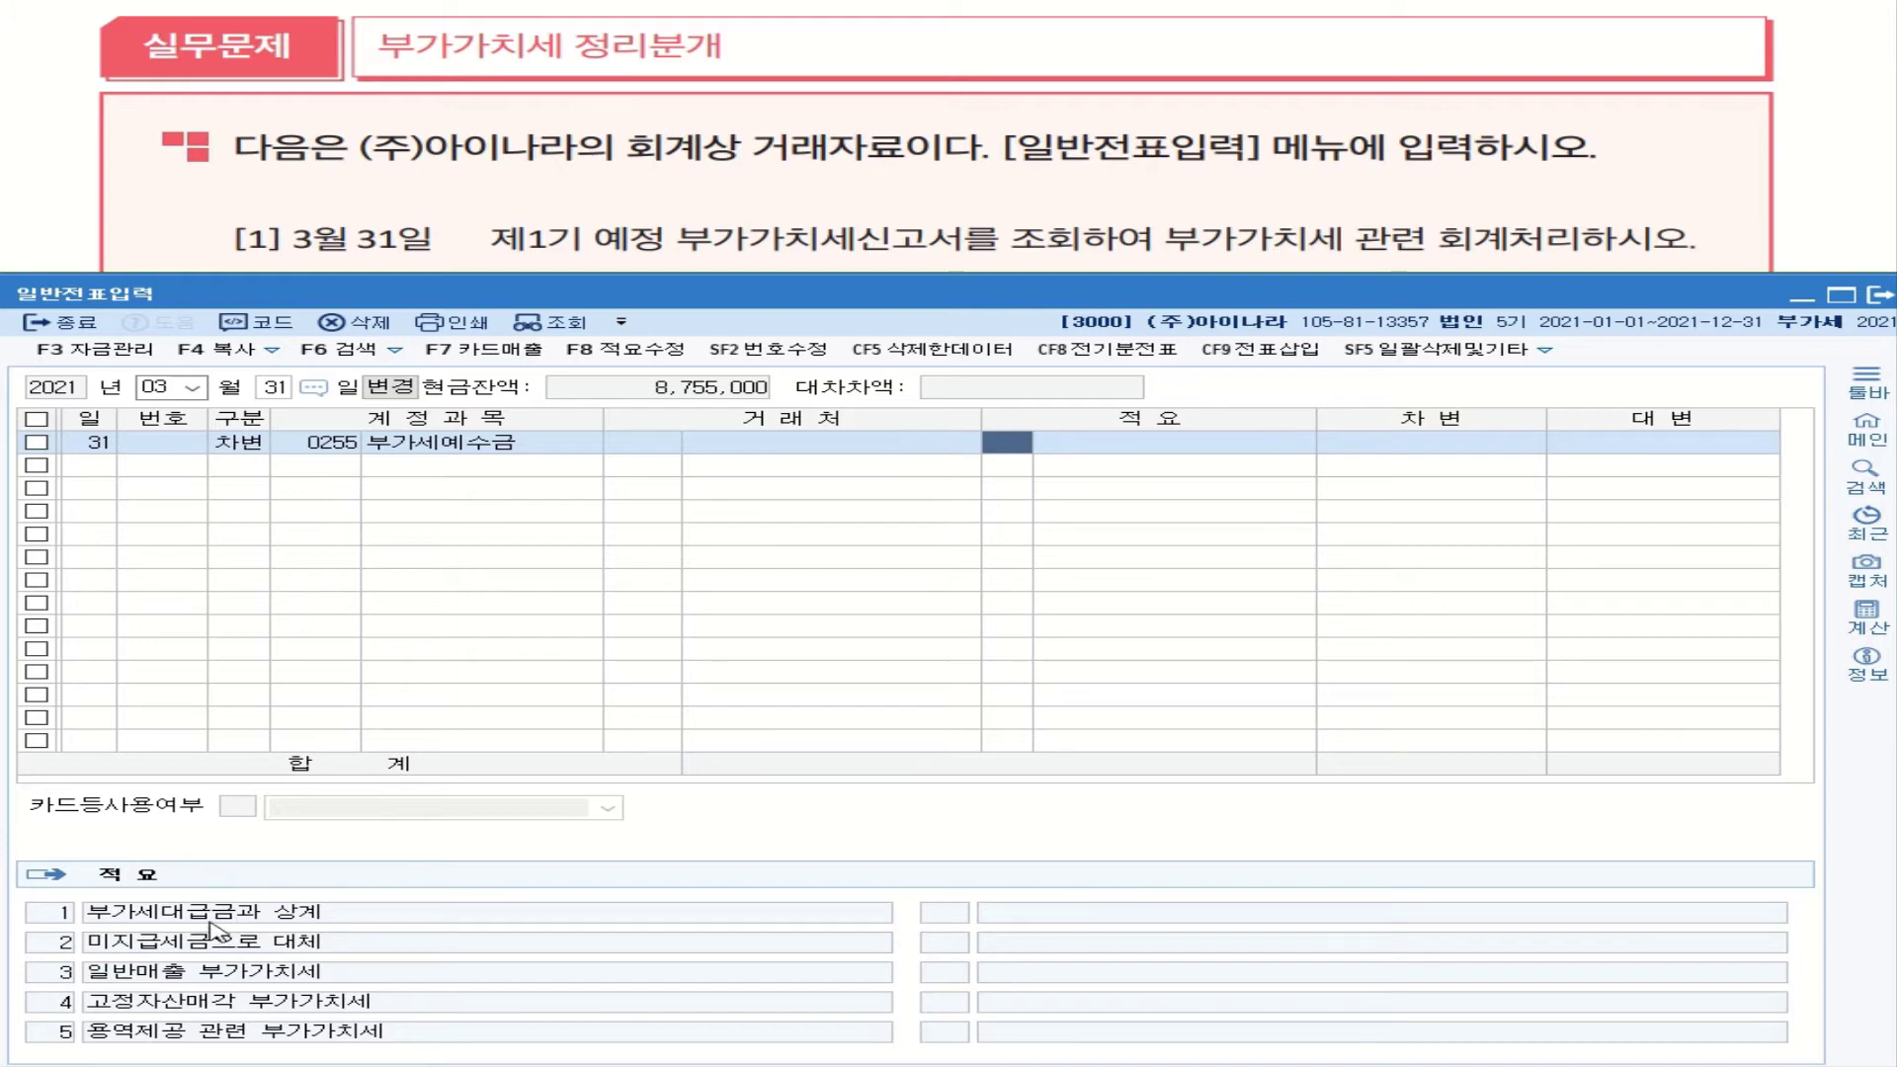
text(1)
key(Return)
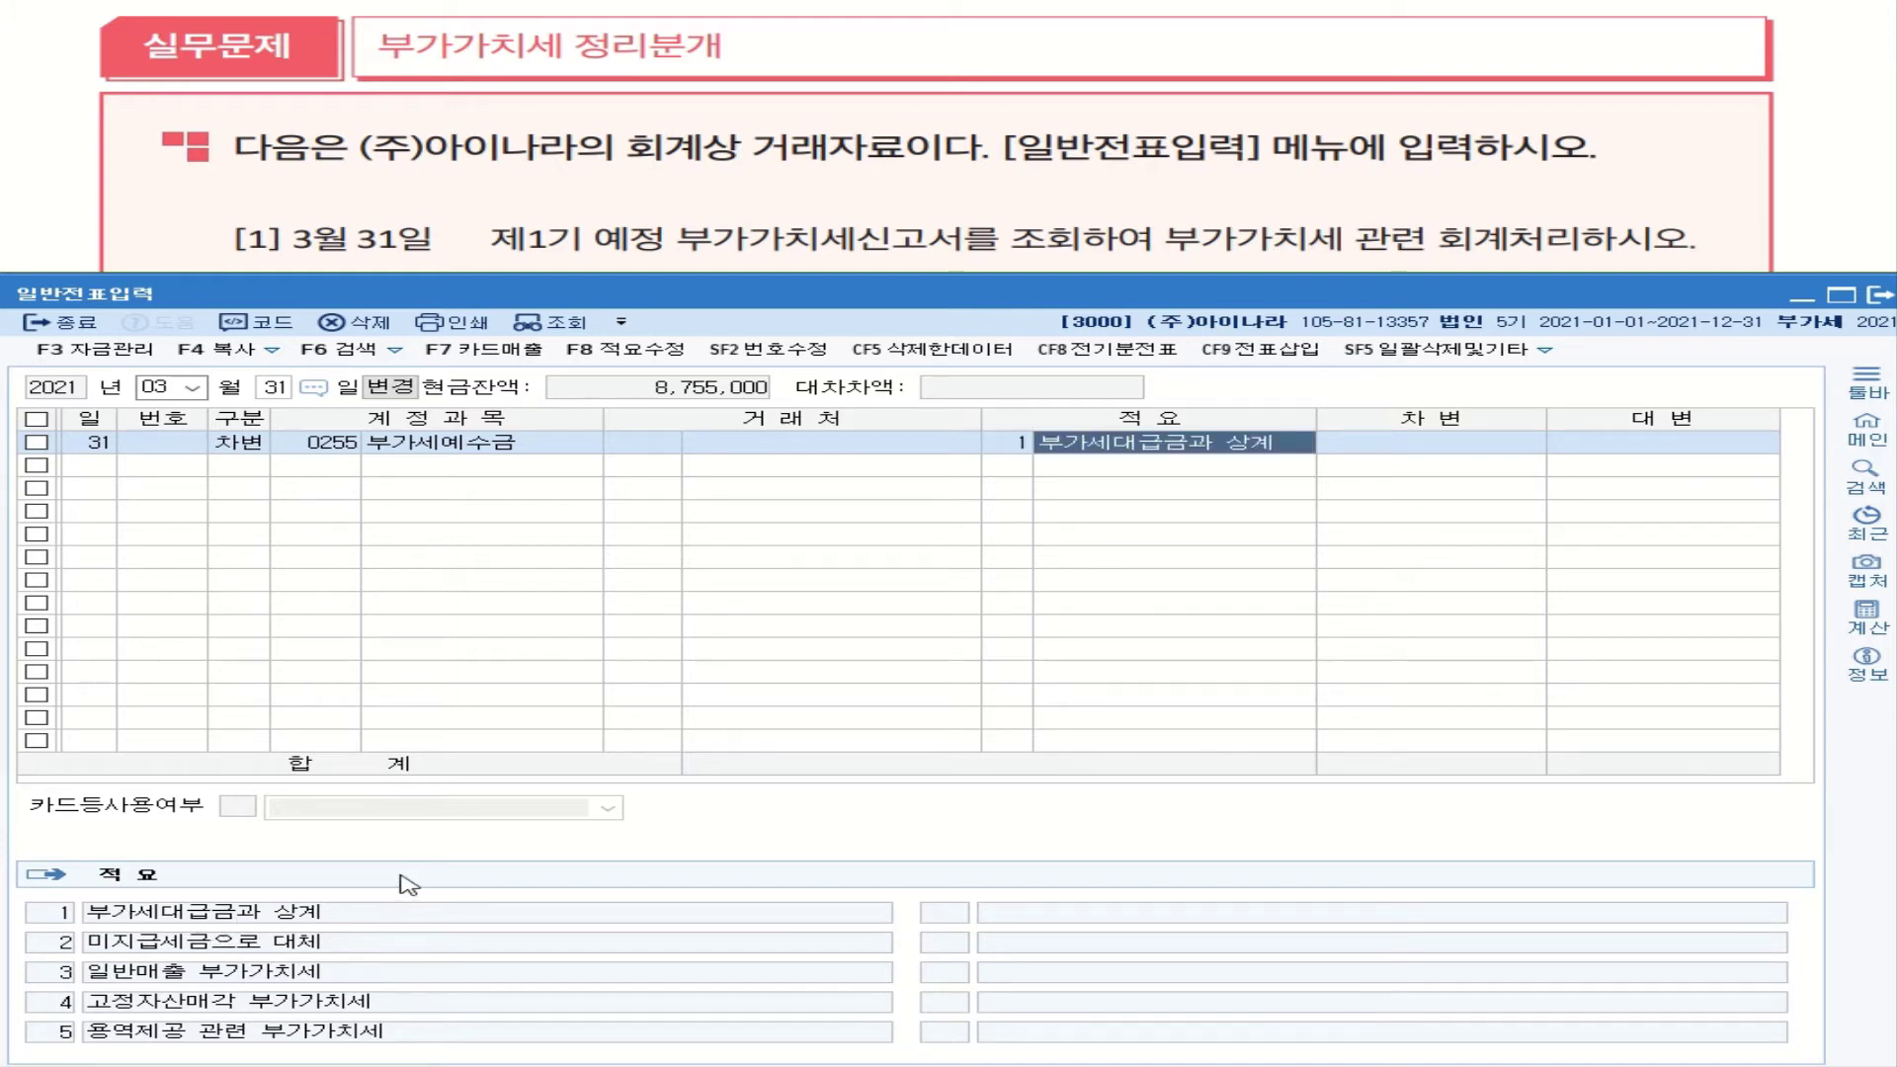
Step: Replace the 부가세예수금 line's preset description with 1기 예정신고 부가세 정리 and enter a debit amount of 16,950,000
click(1012, 446)
key(Return)
text(1ㄱ)
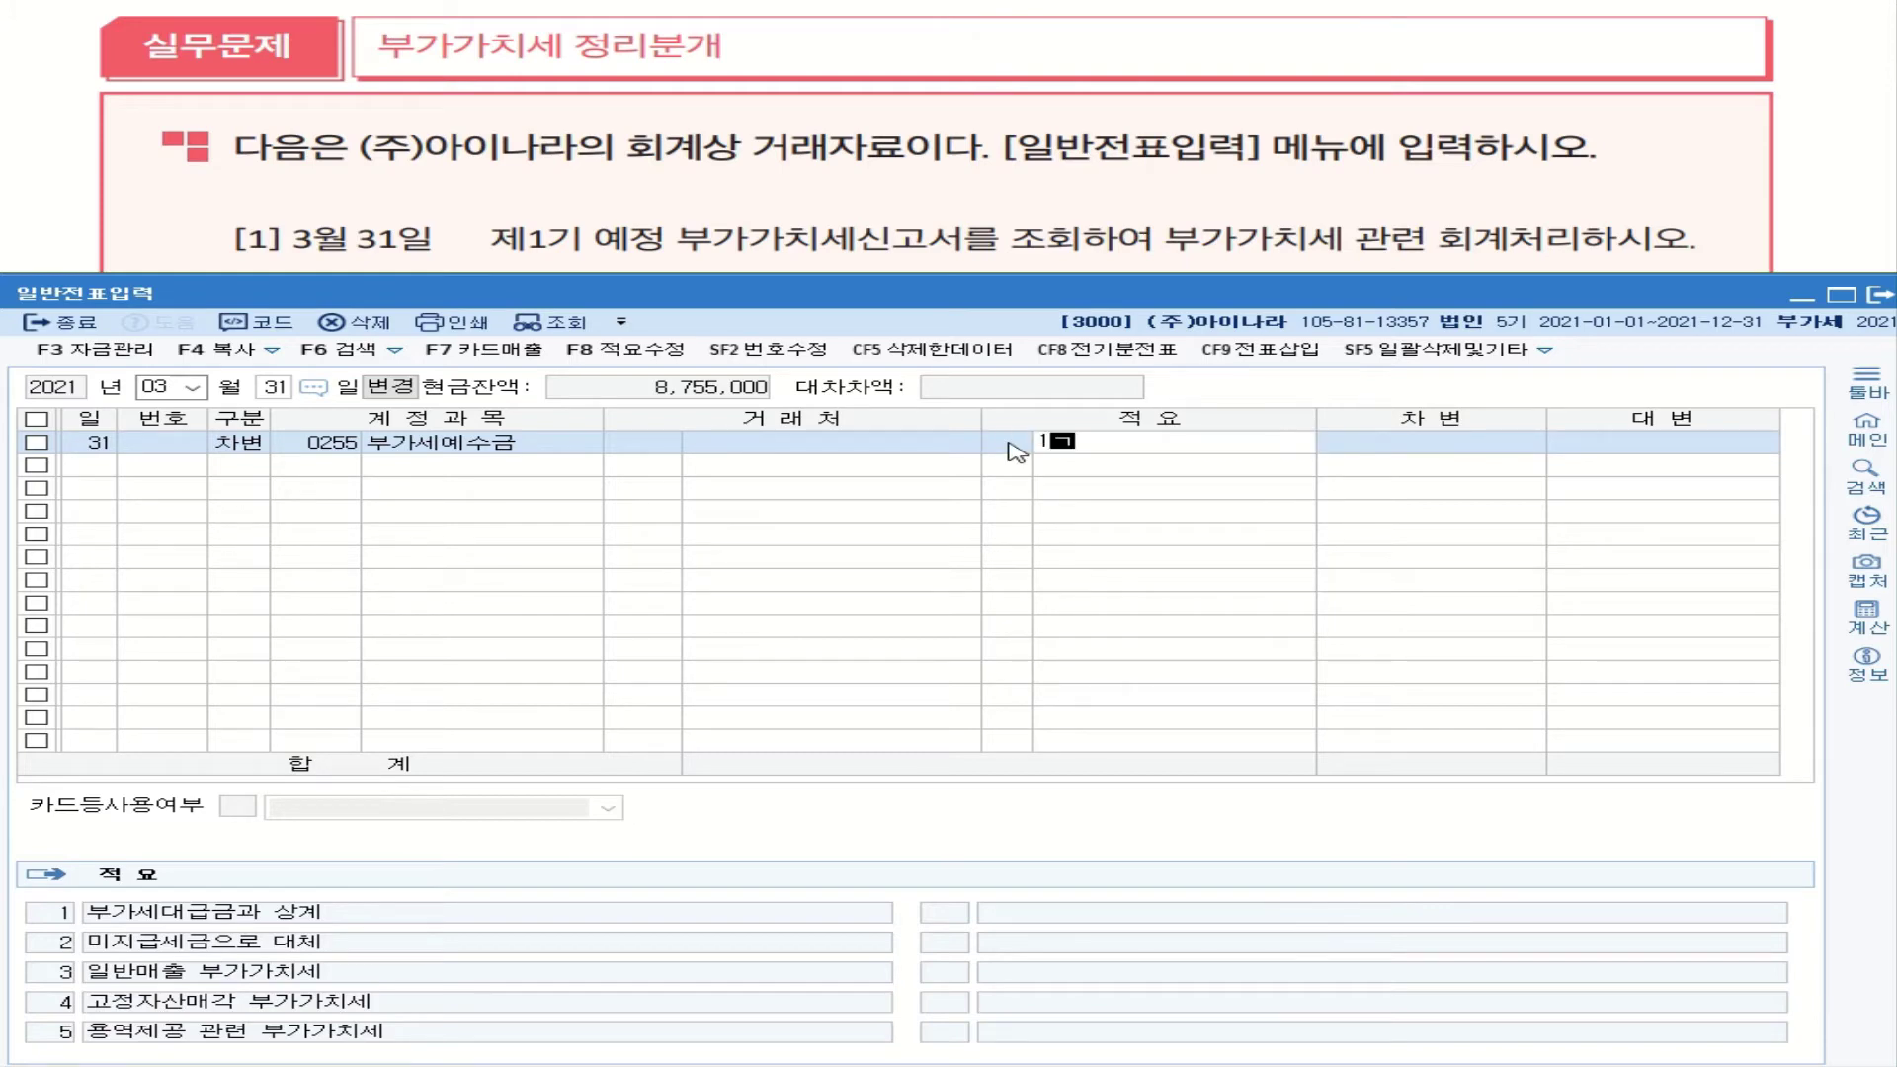
text( 예)
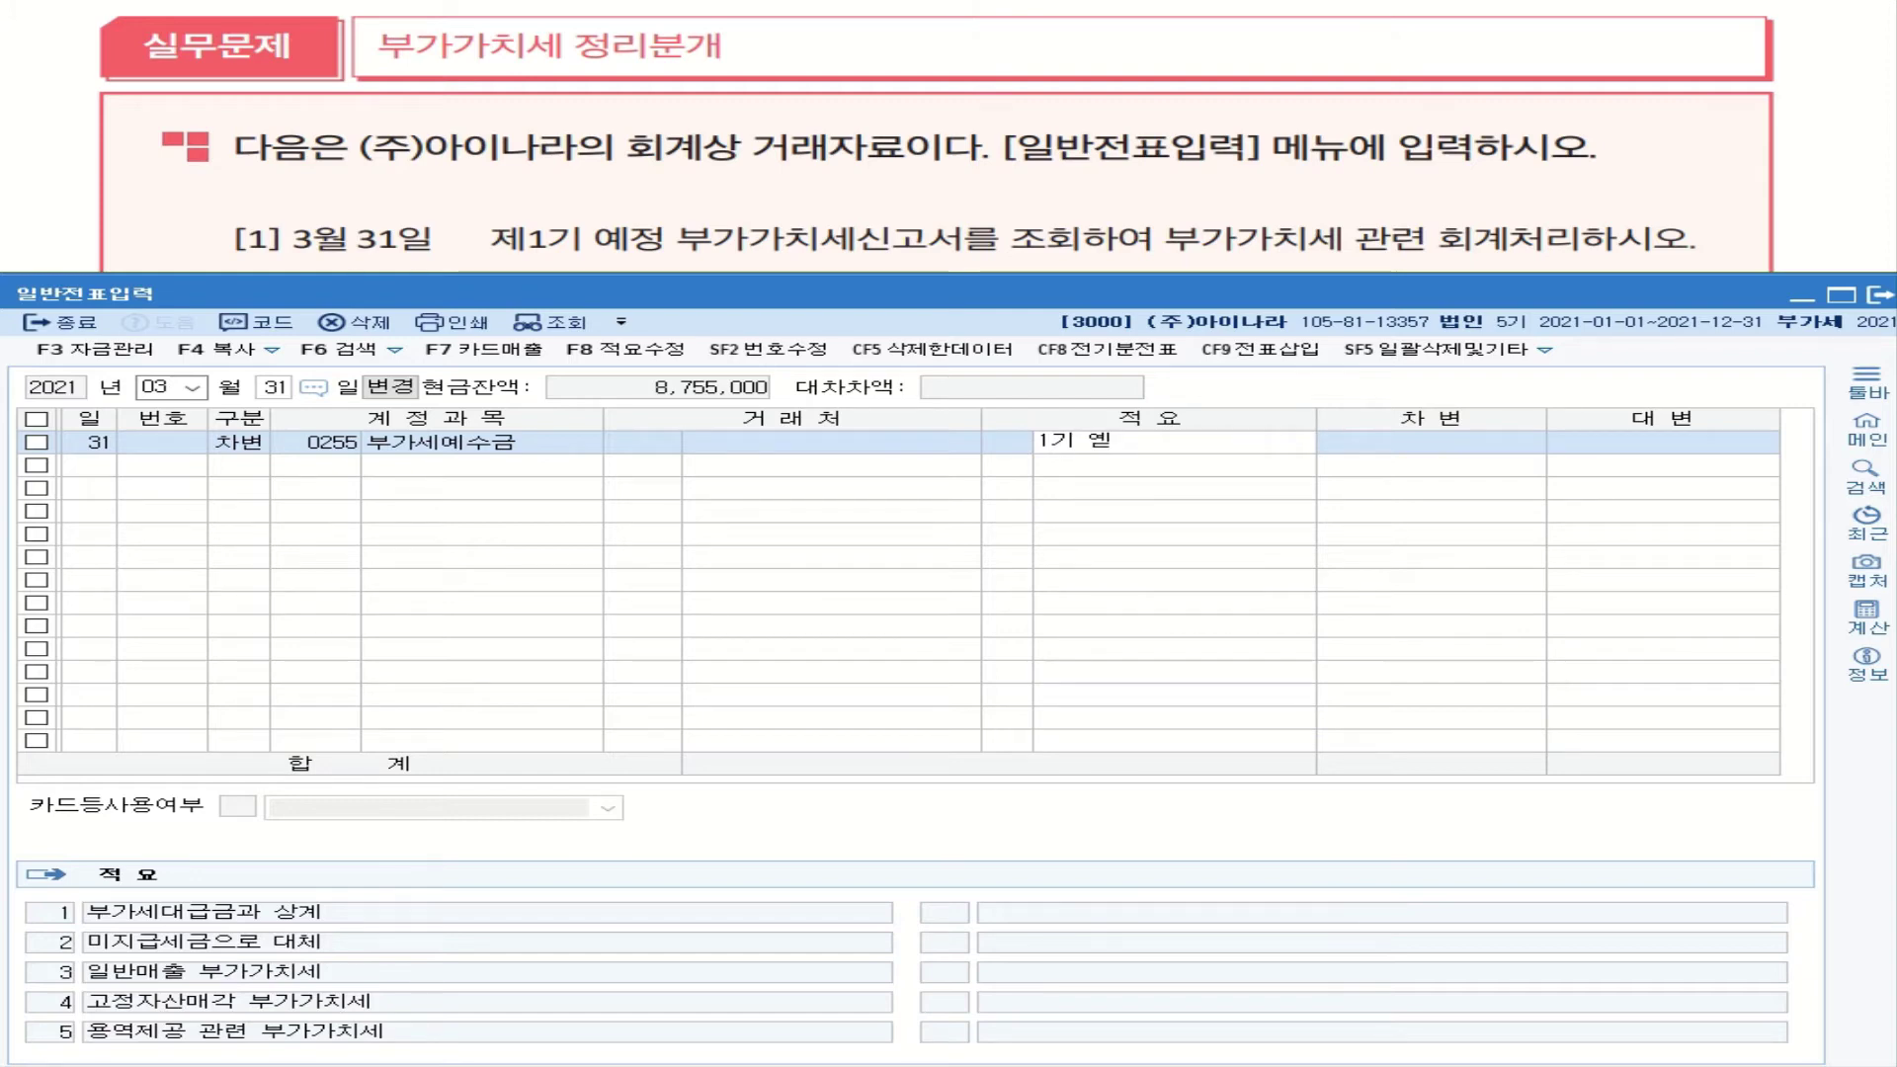
text(저)
text(ㅅ)
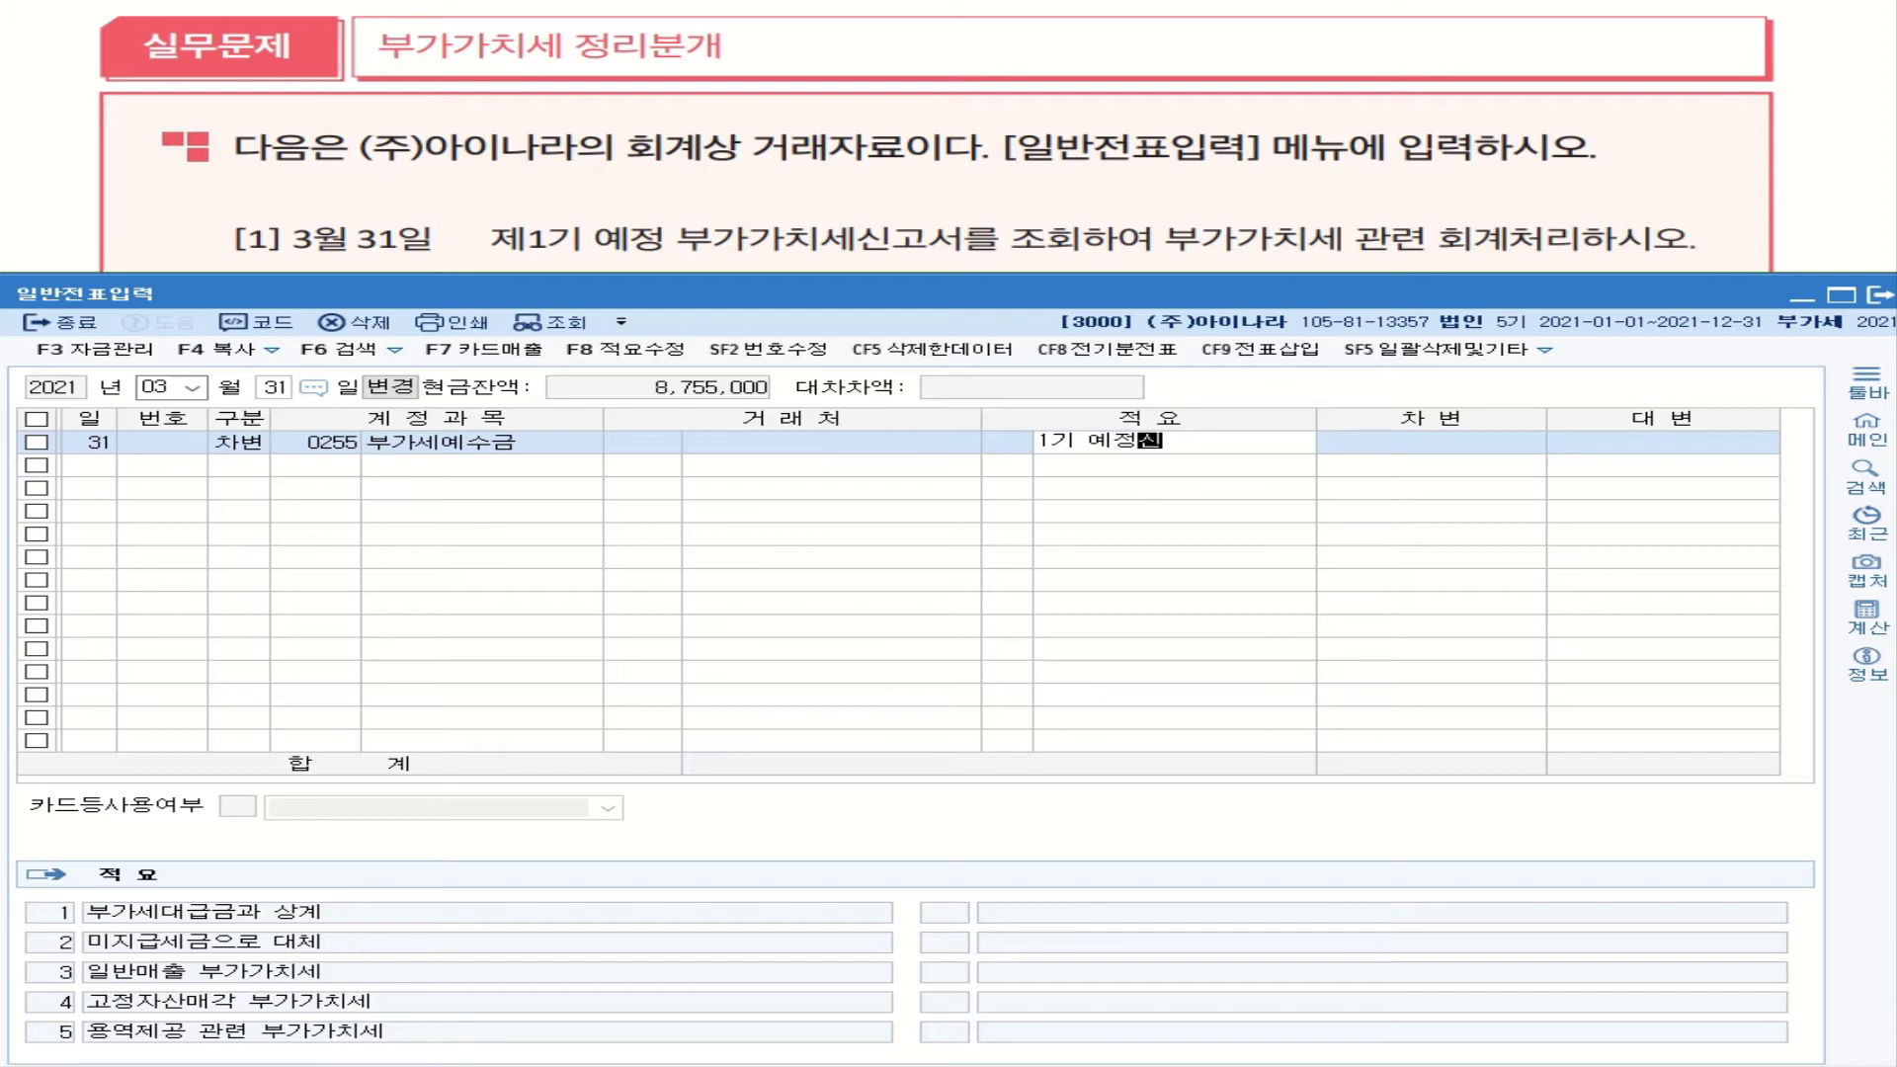
text(고 )
text(ㅂ)
text(ㅜ)
text(가ㅛ)
text(세 )
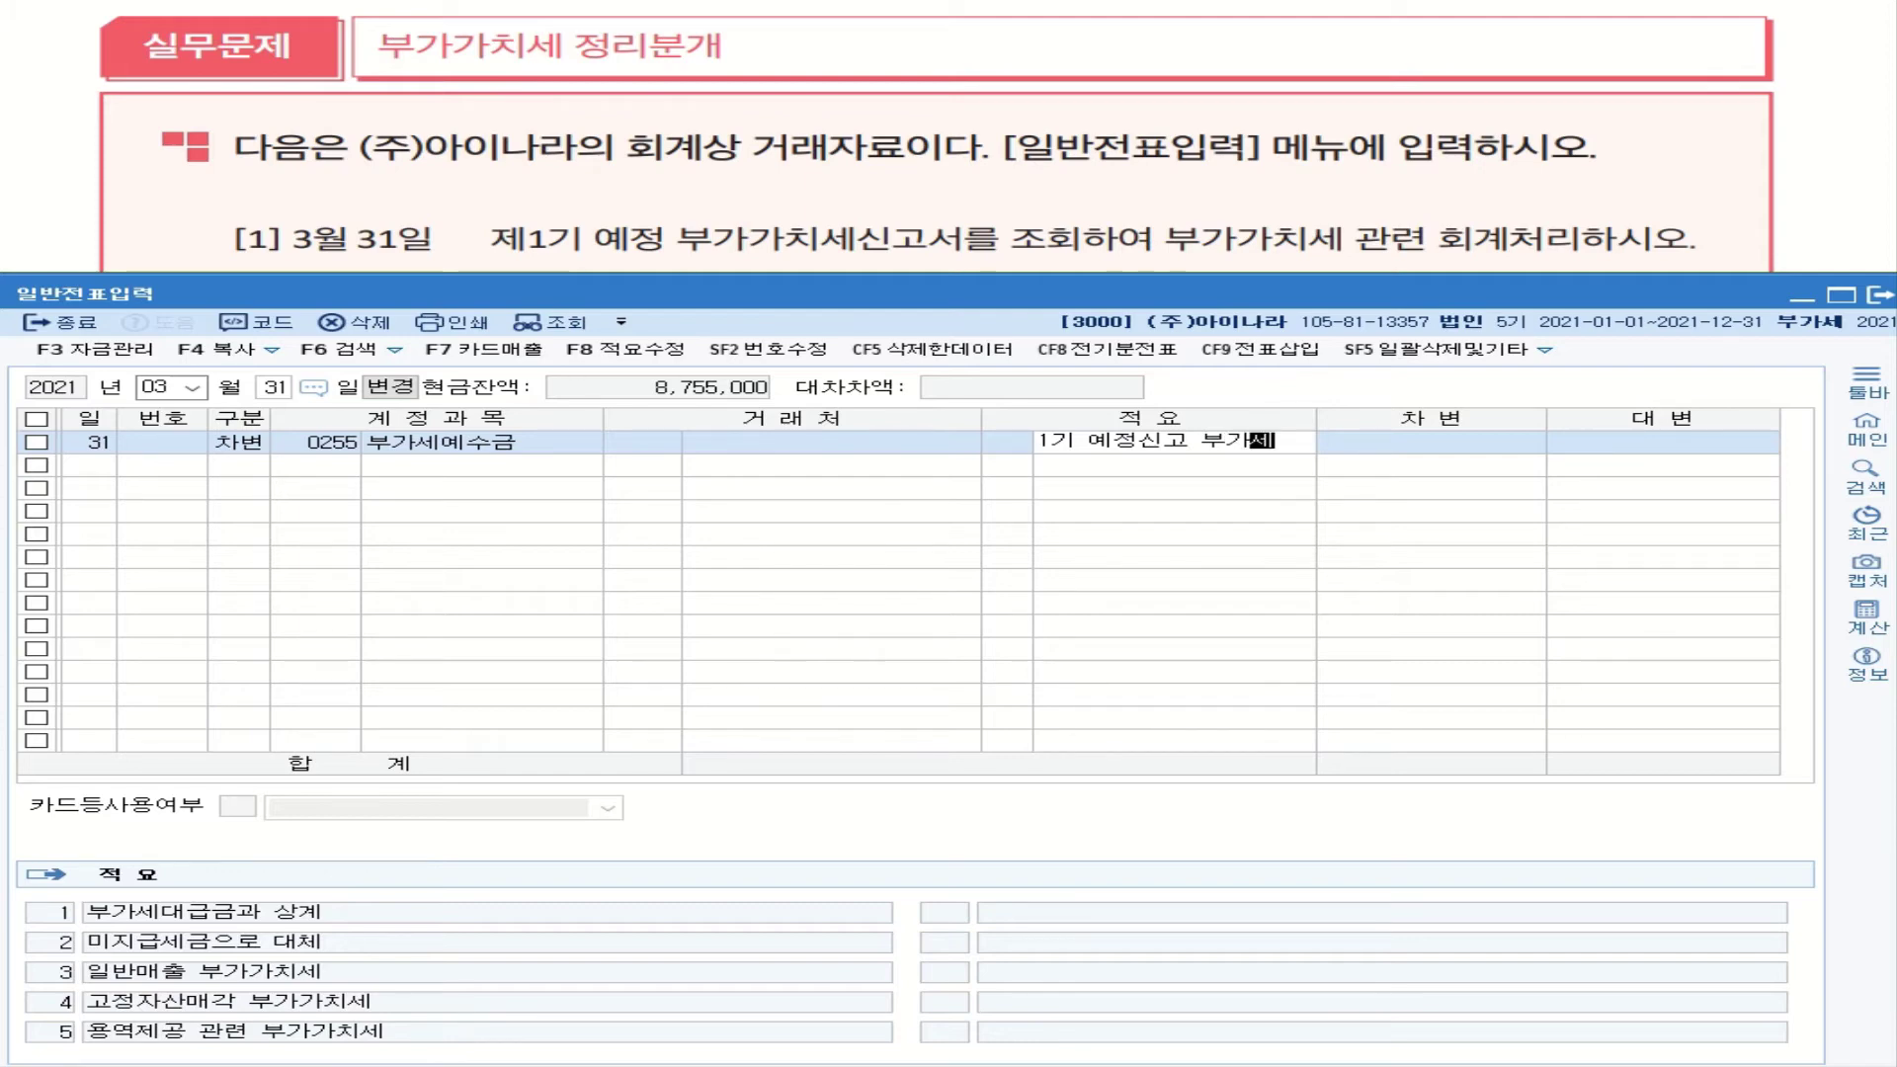
text(정)
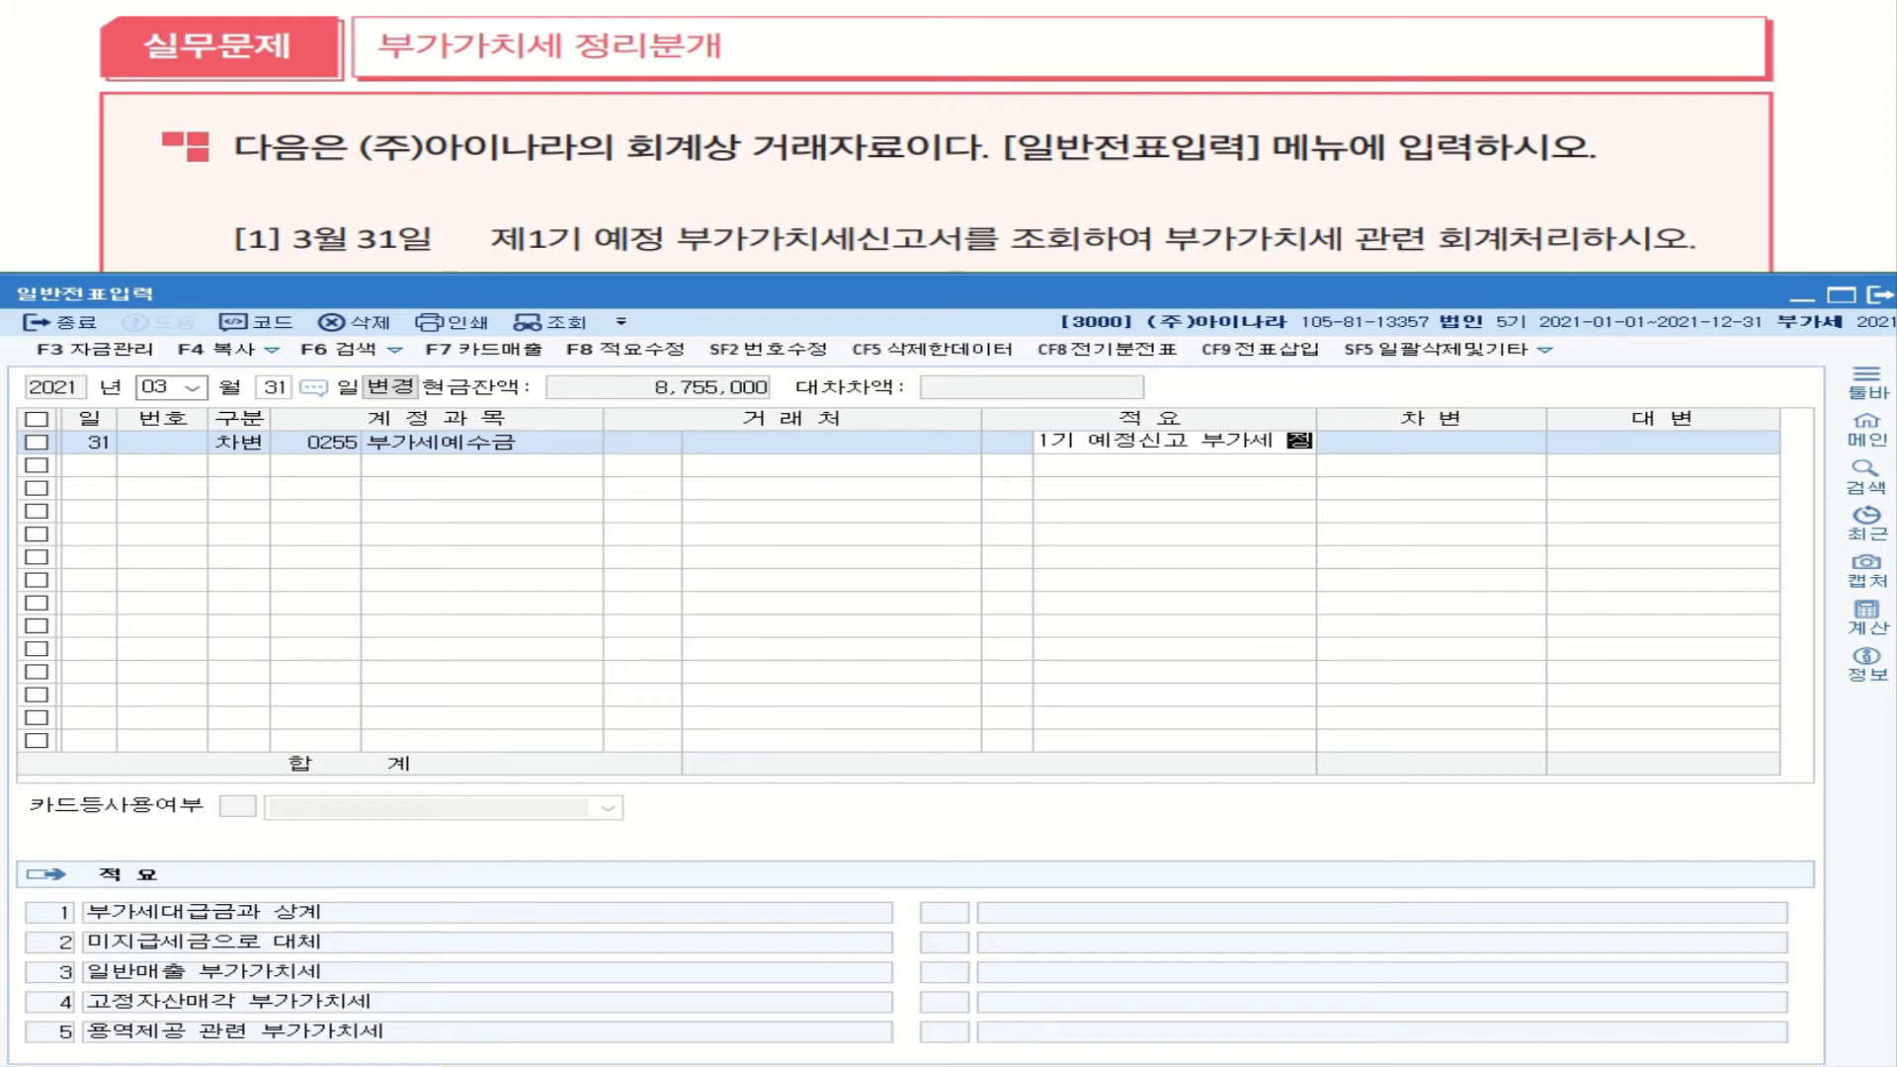
text(ㄹ)
key(Return)
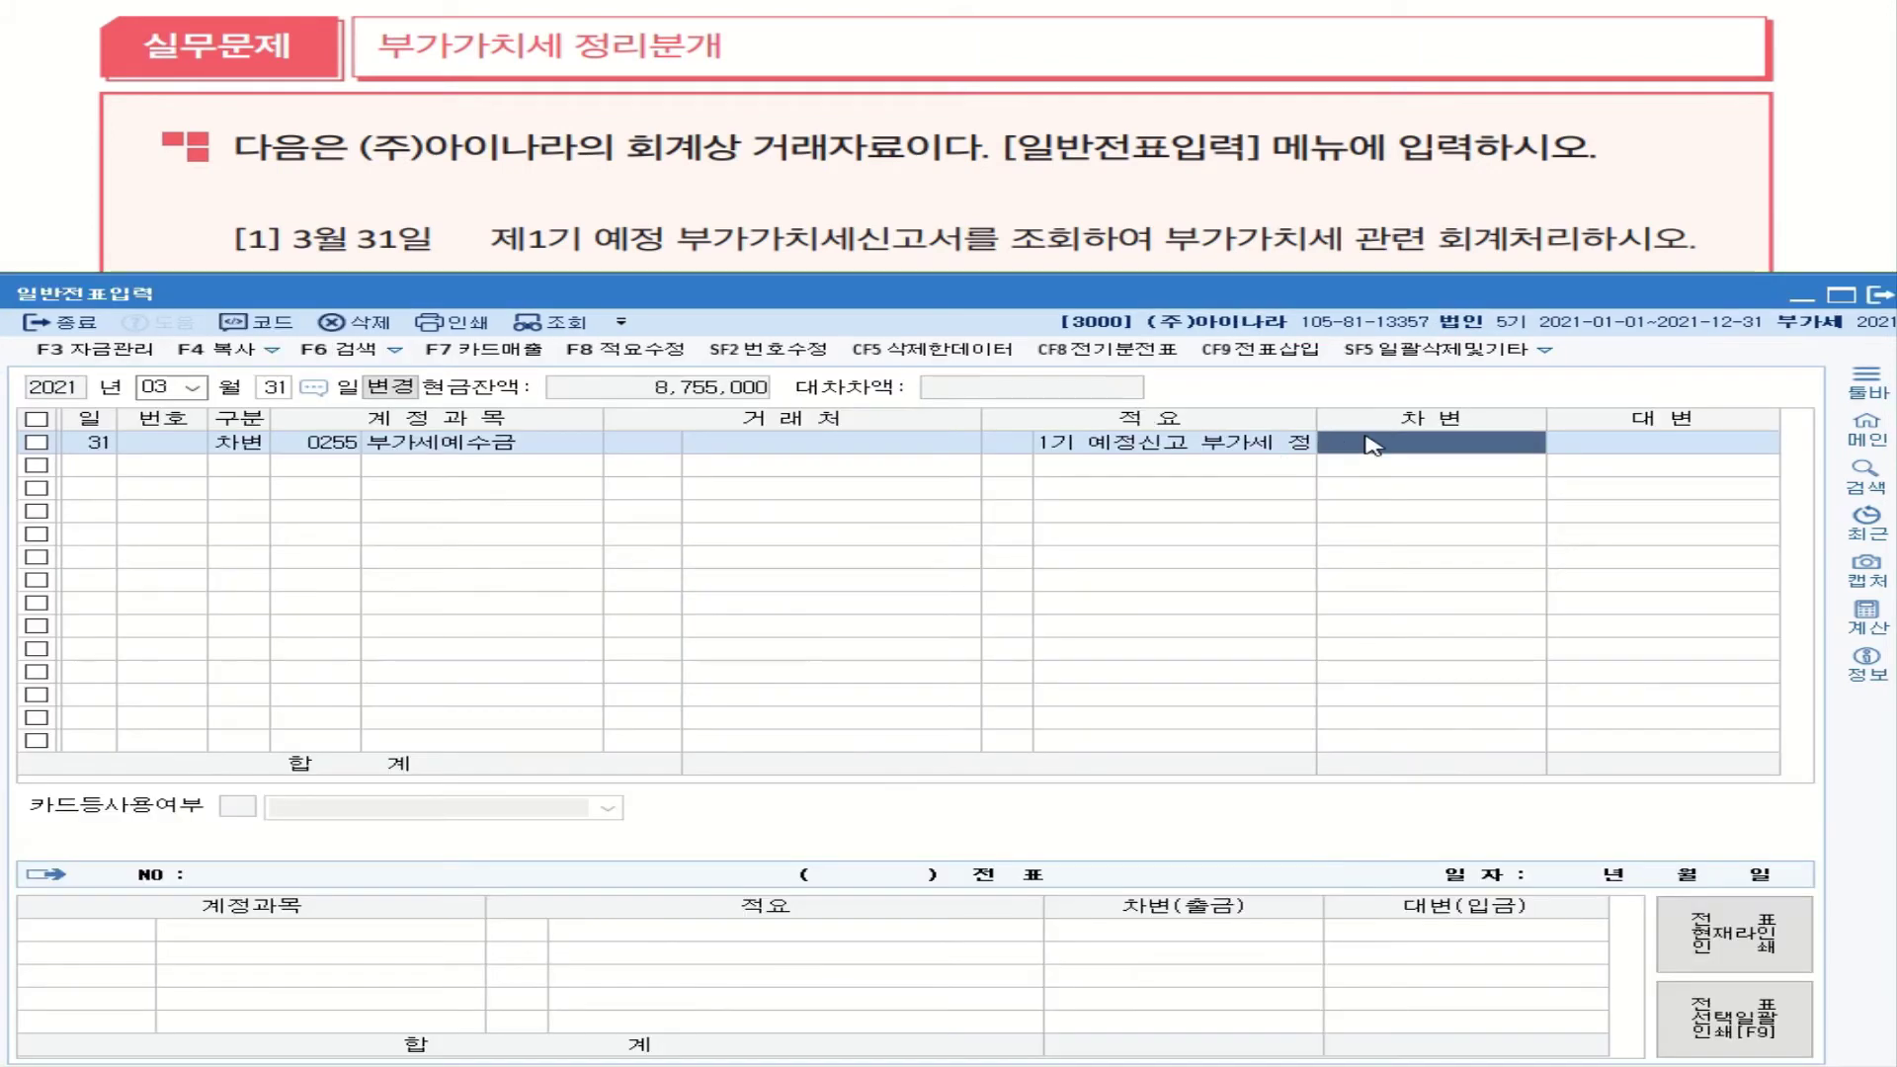
text(16950000)
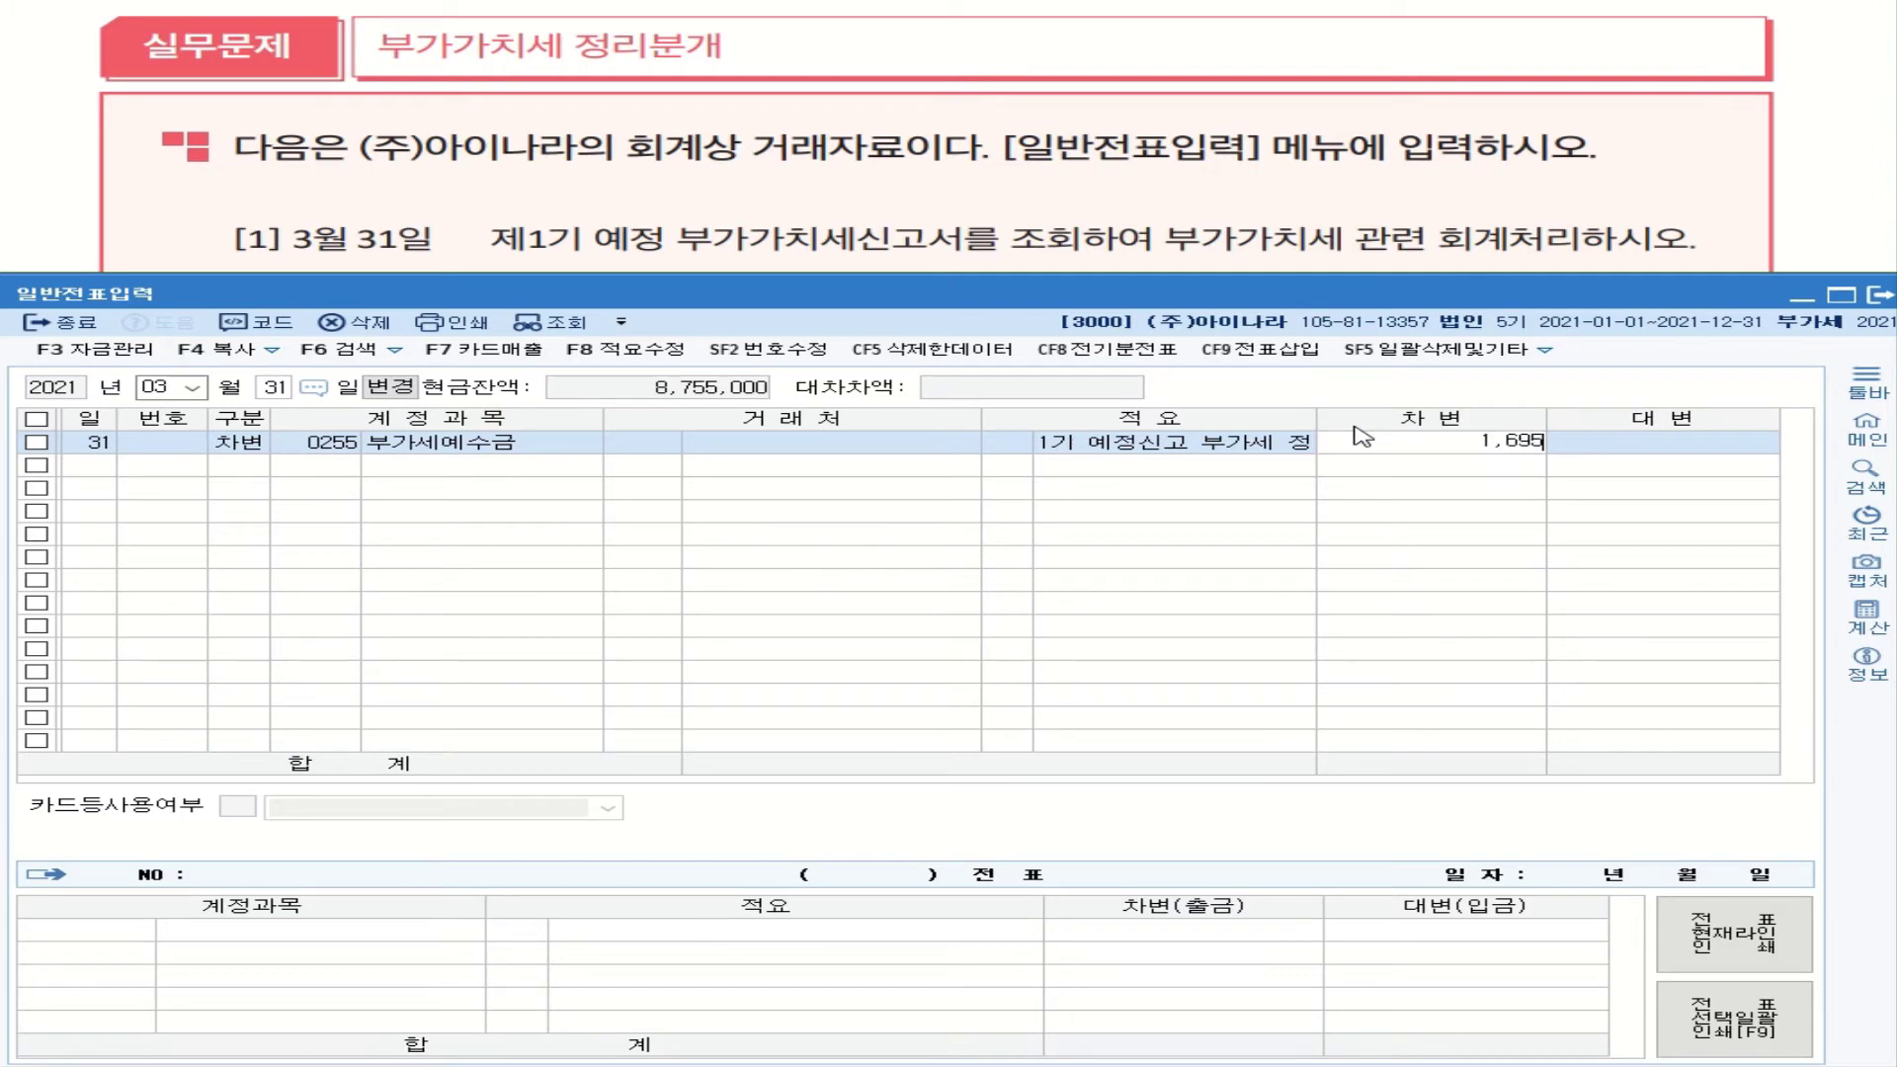
key(Return)
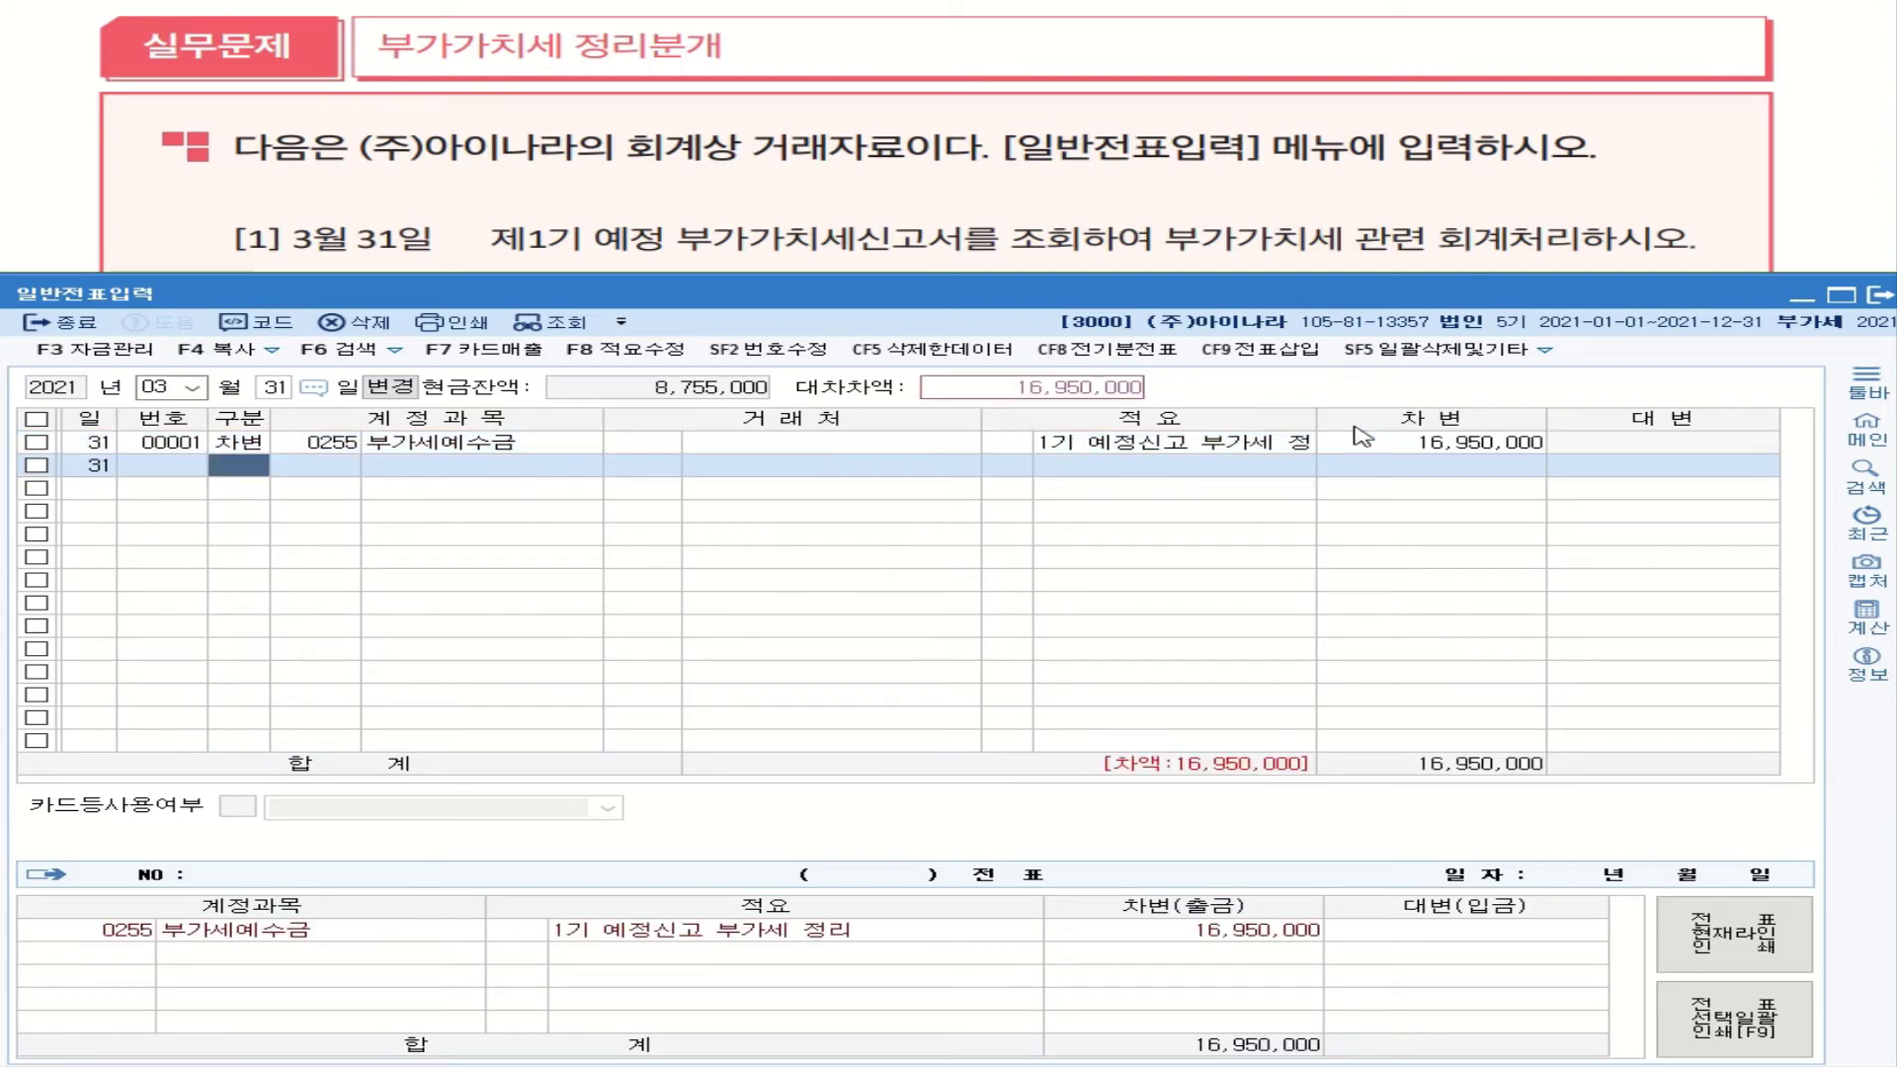
Step: Add a credit (대변) line with account 0135 부가세대급금, no trading partner, and the description carried over from the first line
text(4)
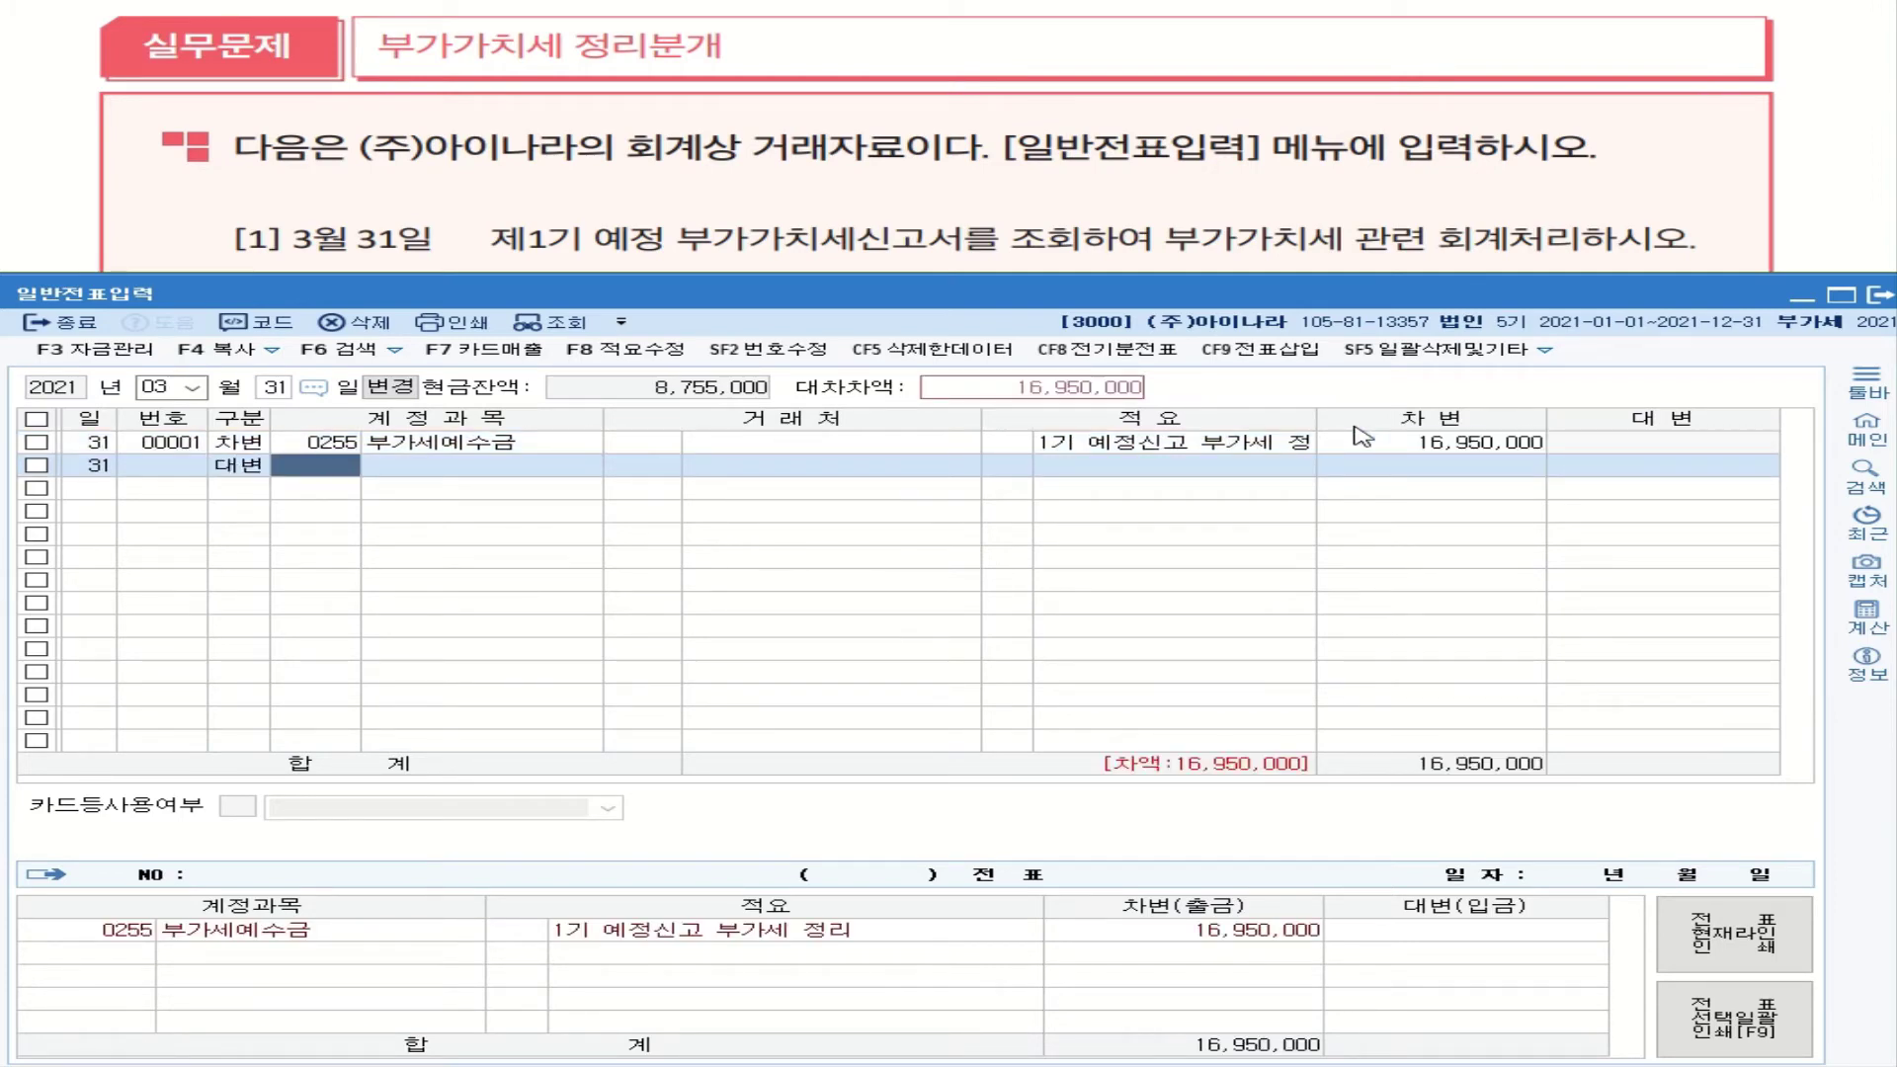
text(부)
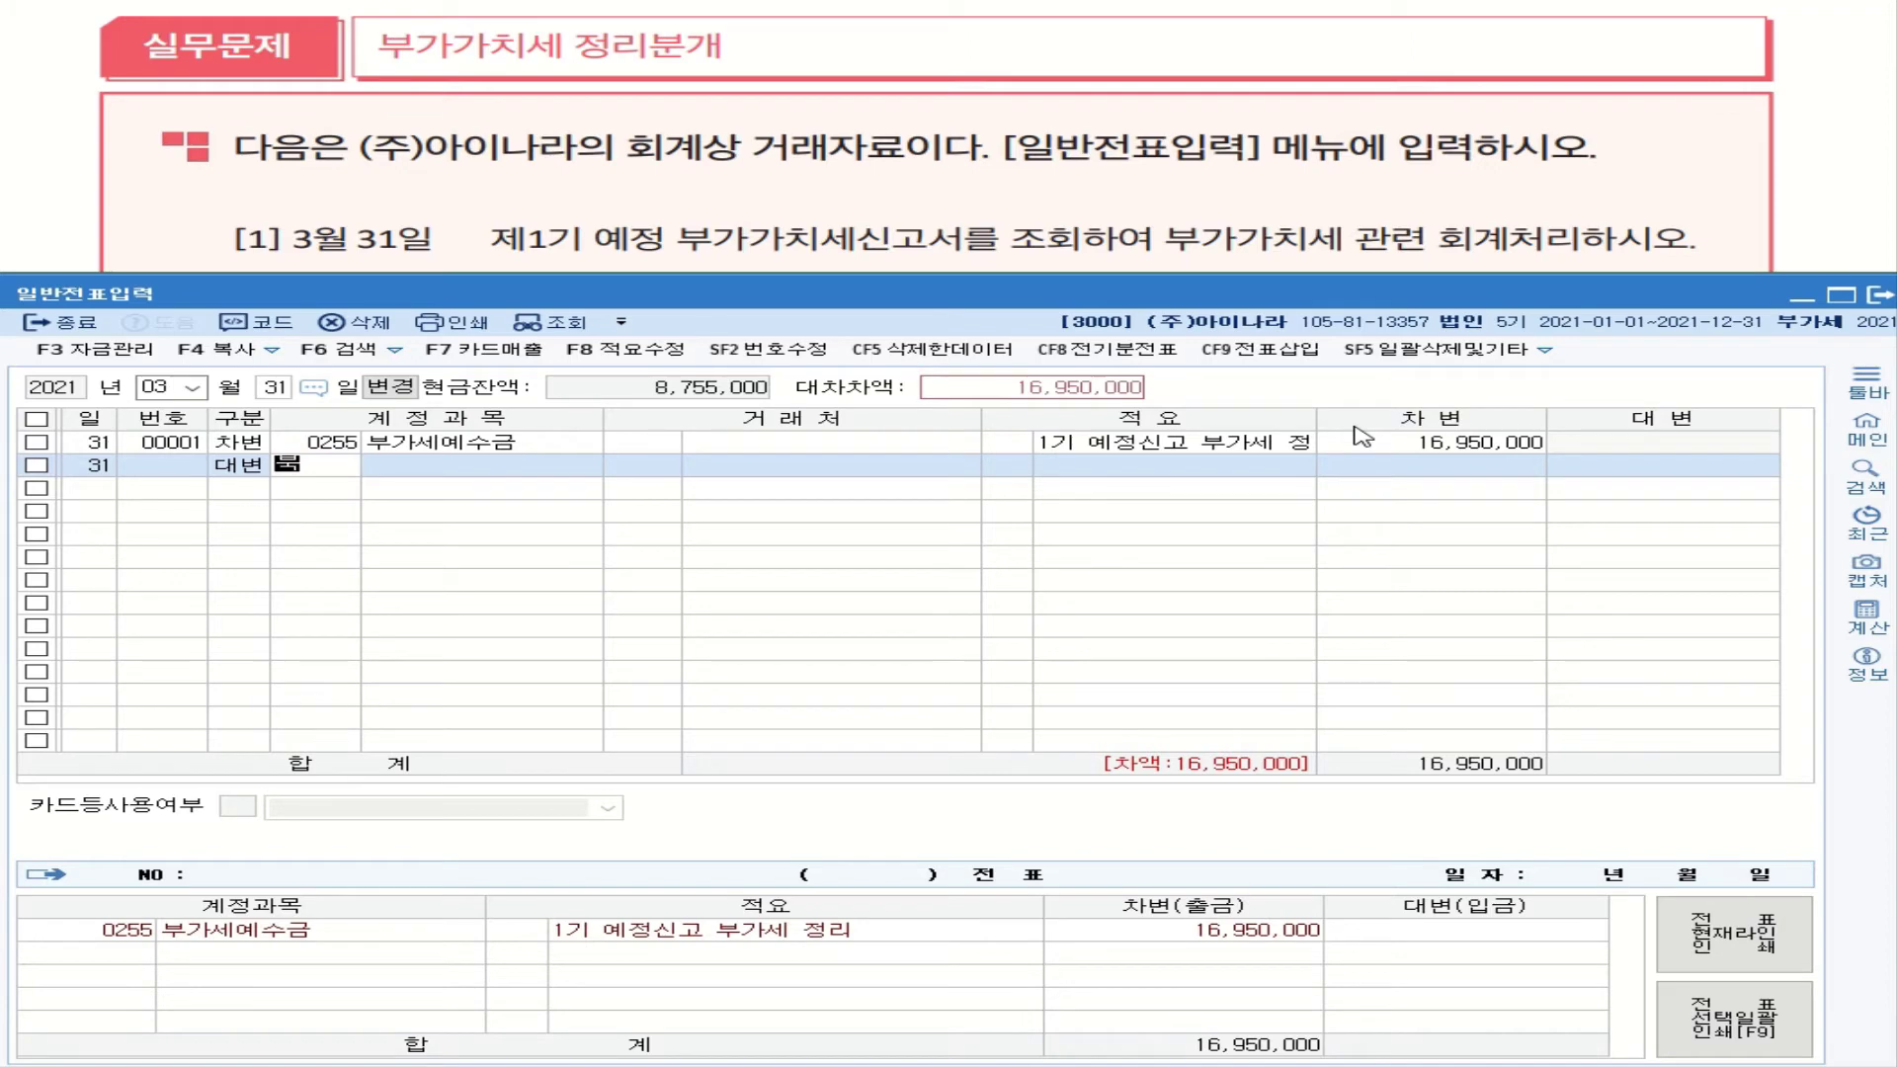
text(가)
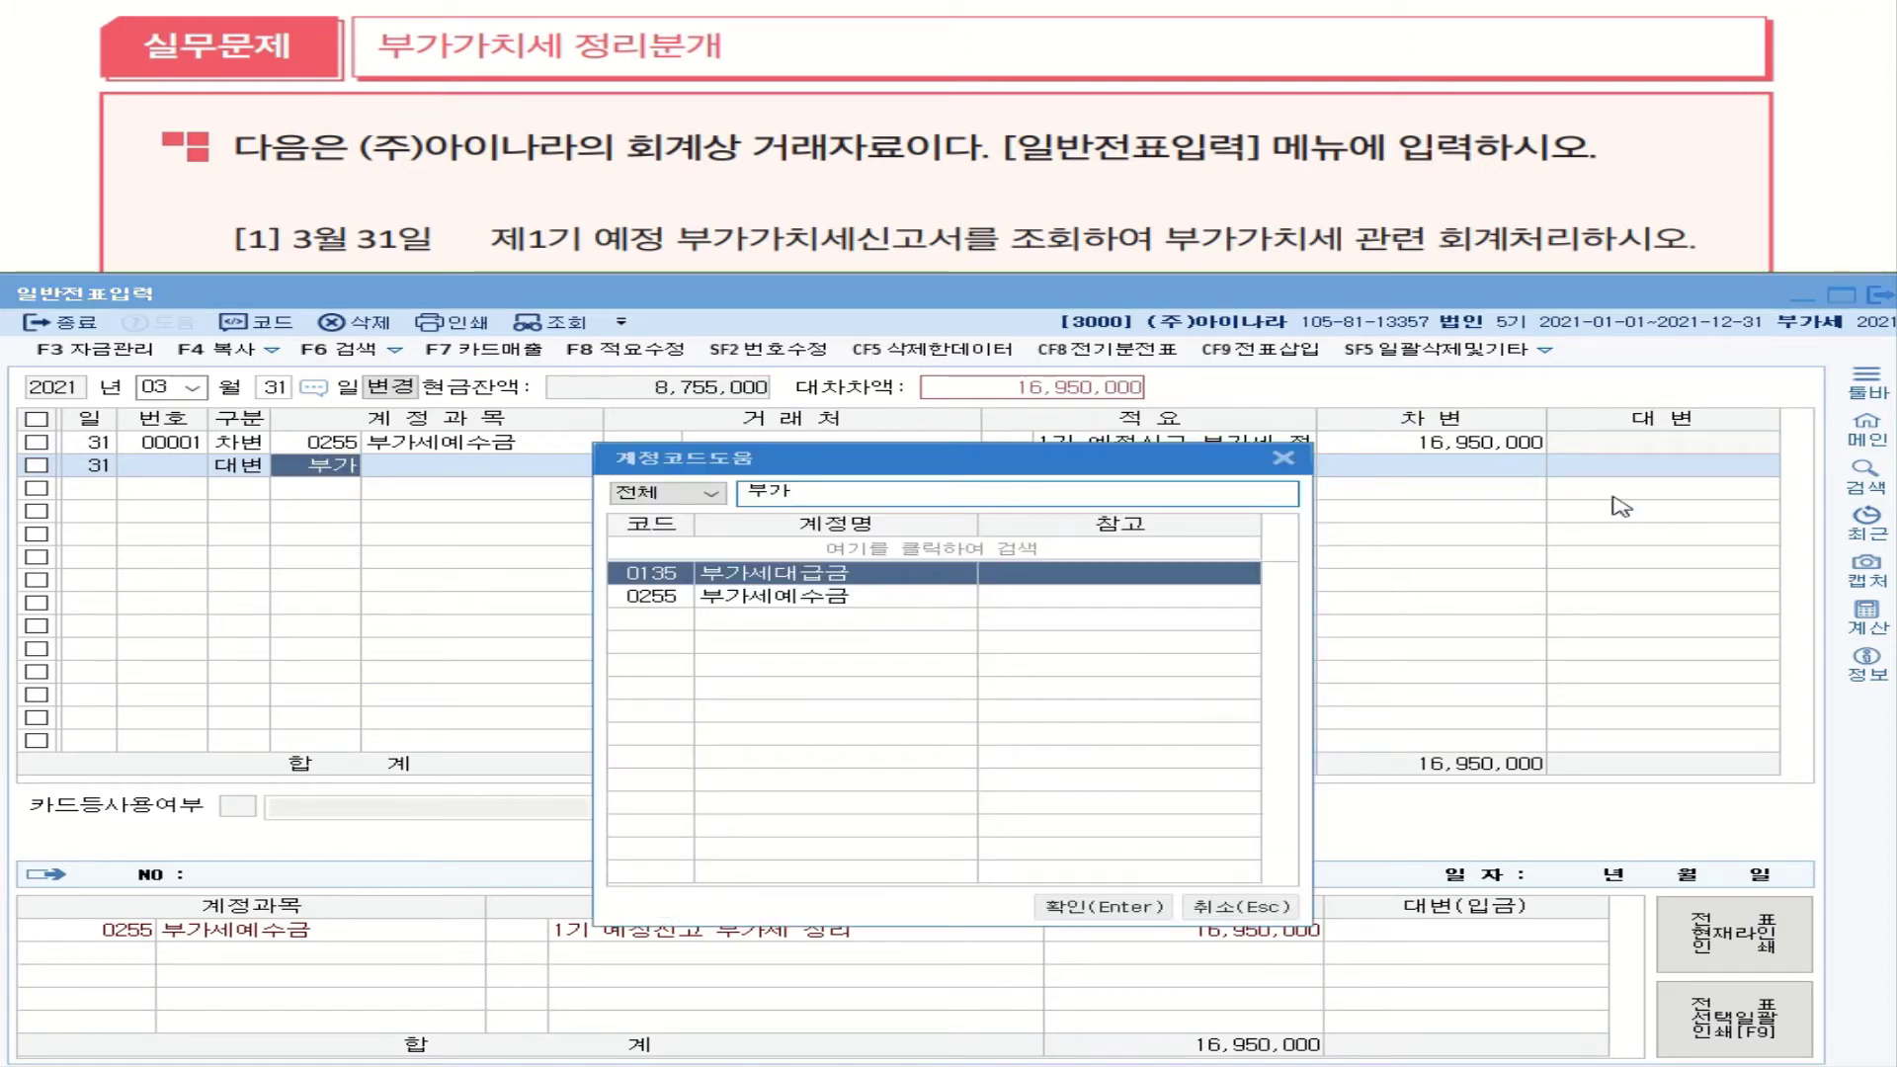
key(Return)
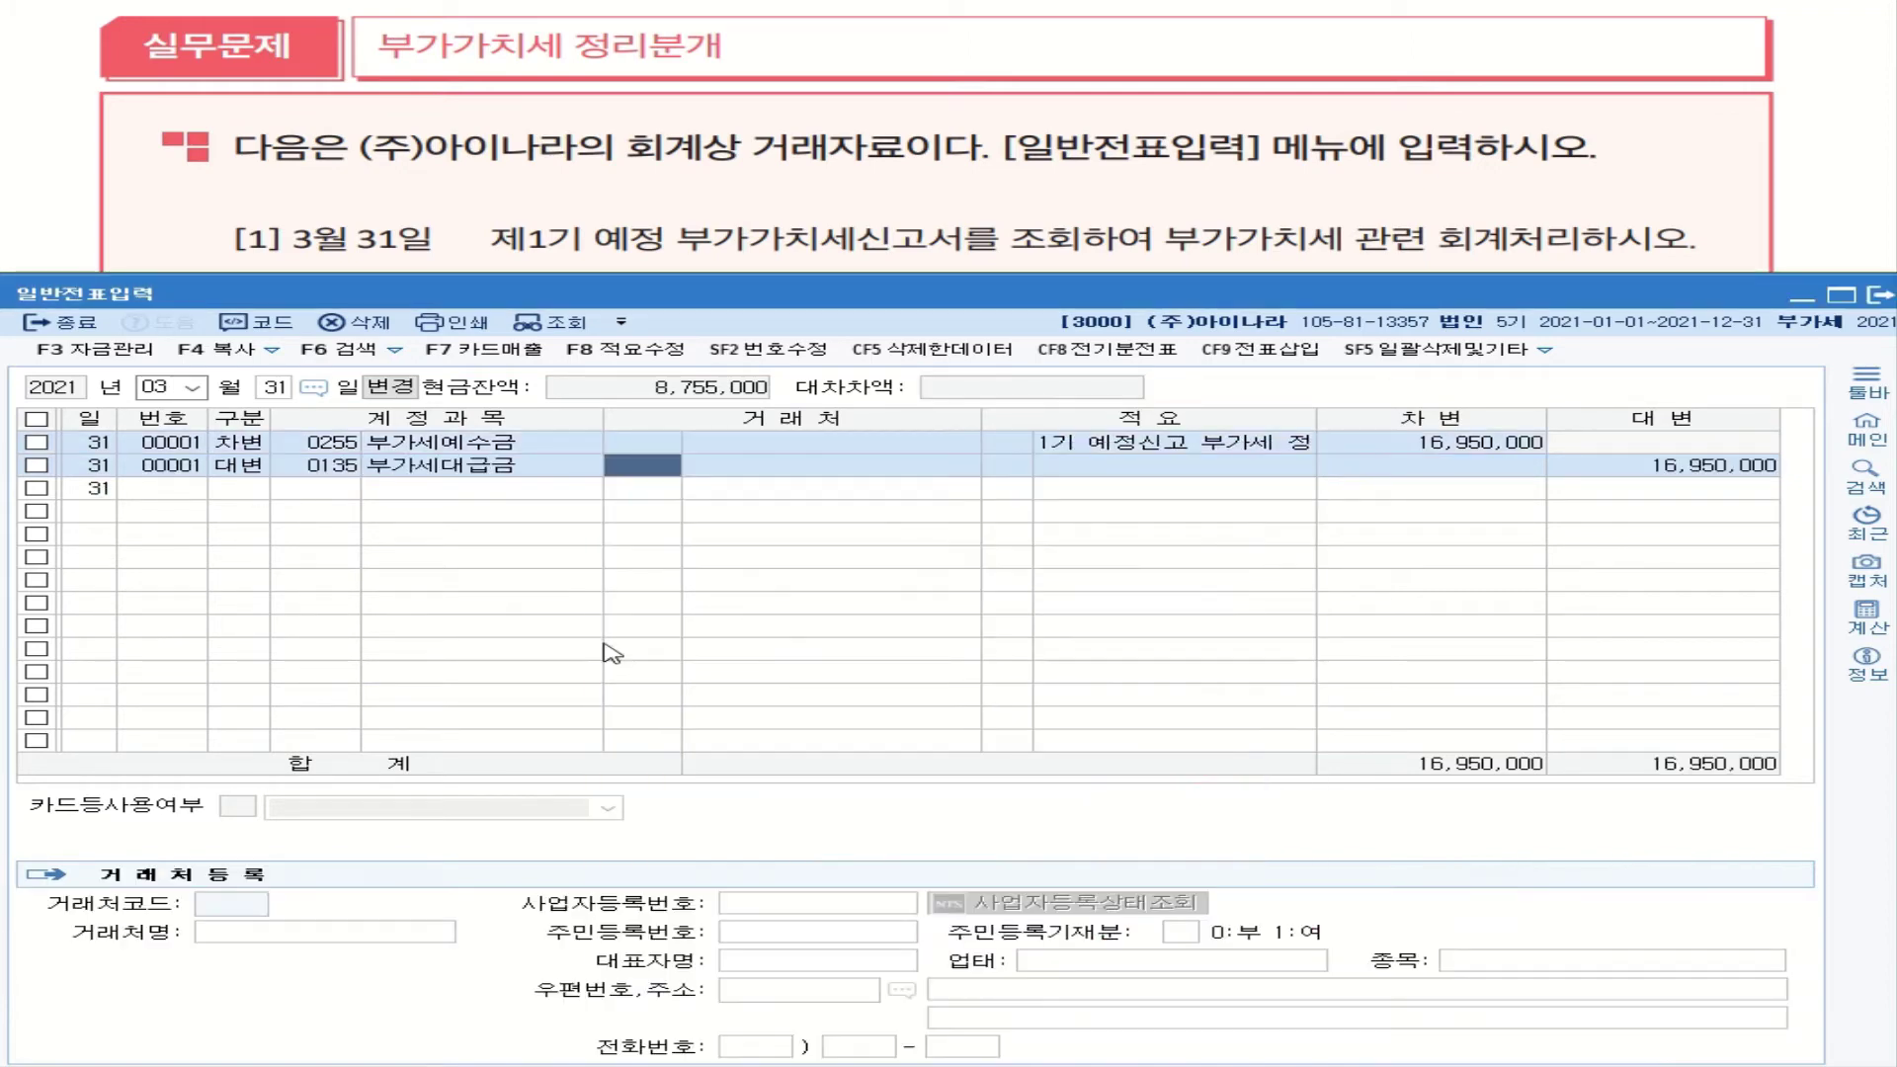
key(Return)
key(Return)
key(Return)
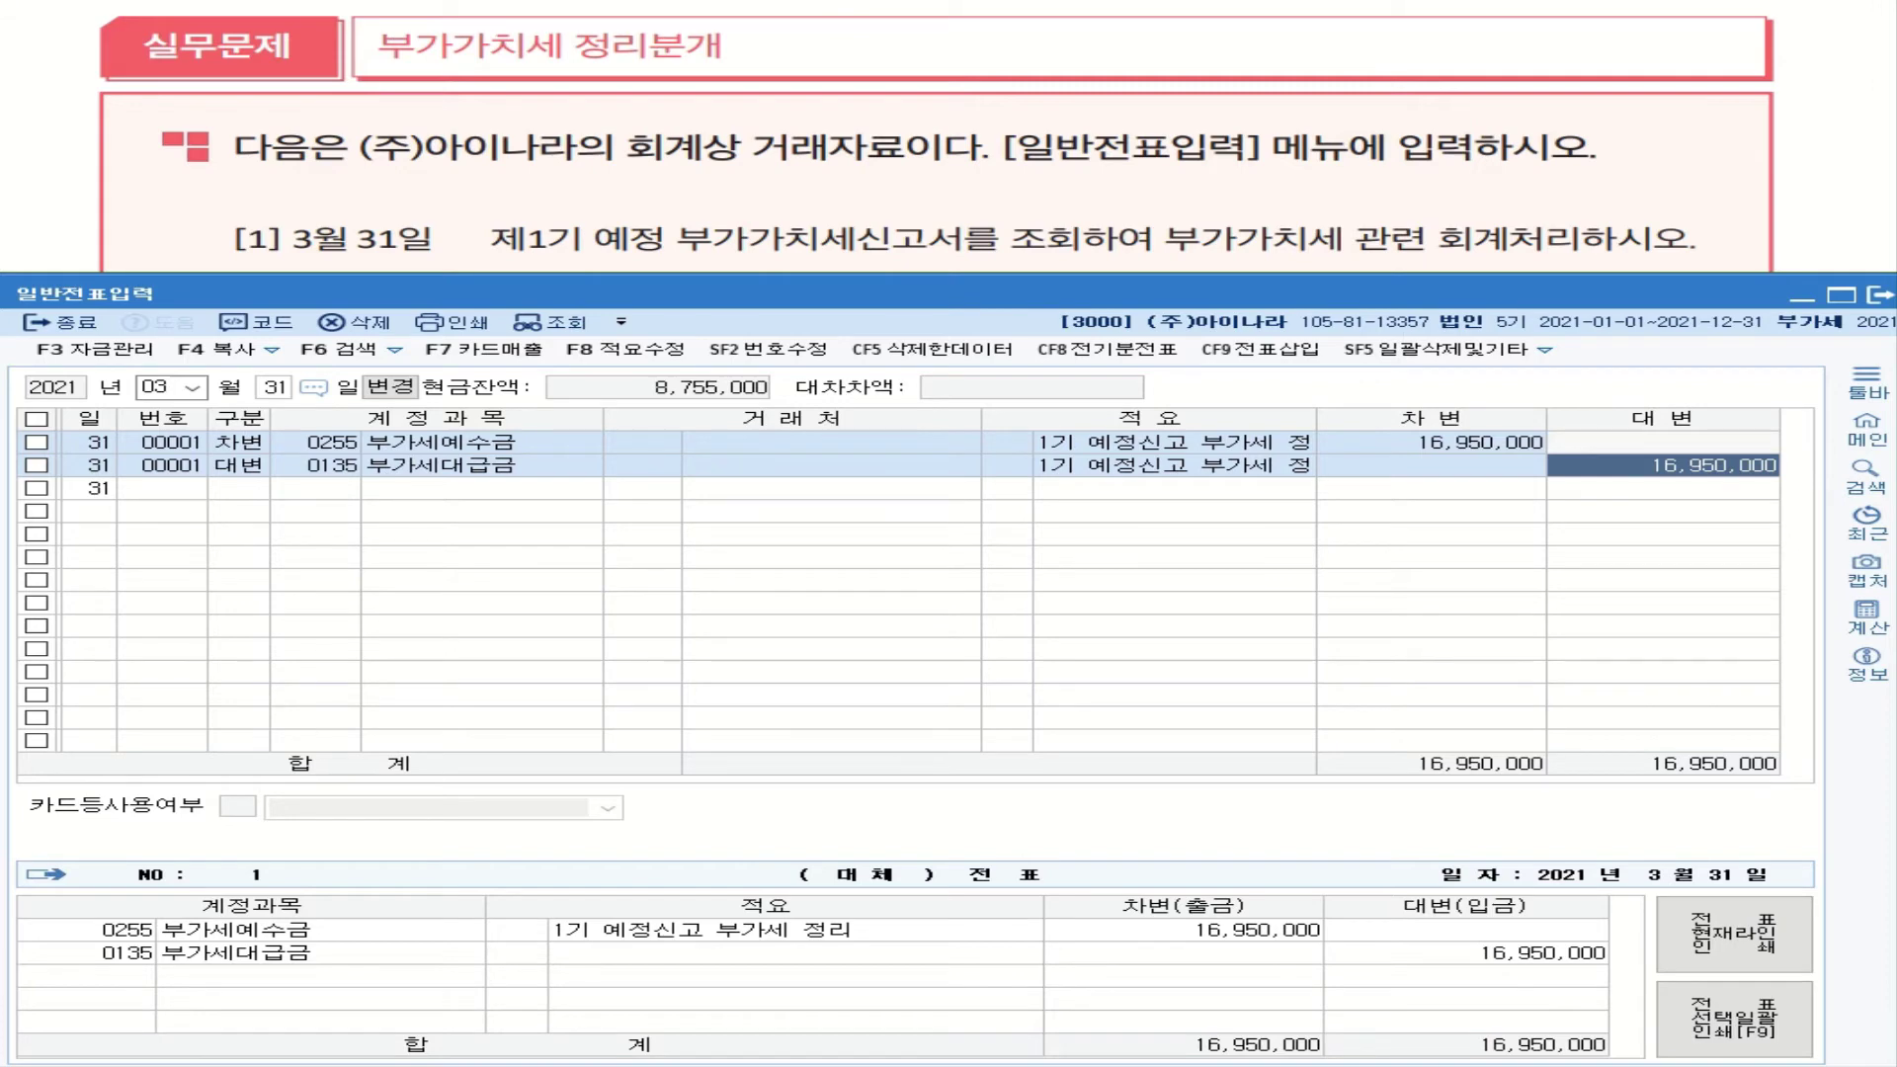
Step: Check the input tax in the VAT return, and set the 부가세대급금 line's credit amount to 2,100,000
key(alt+Tab)
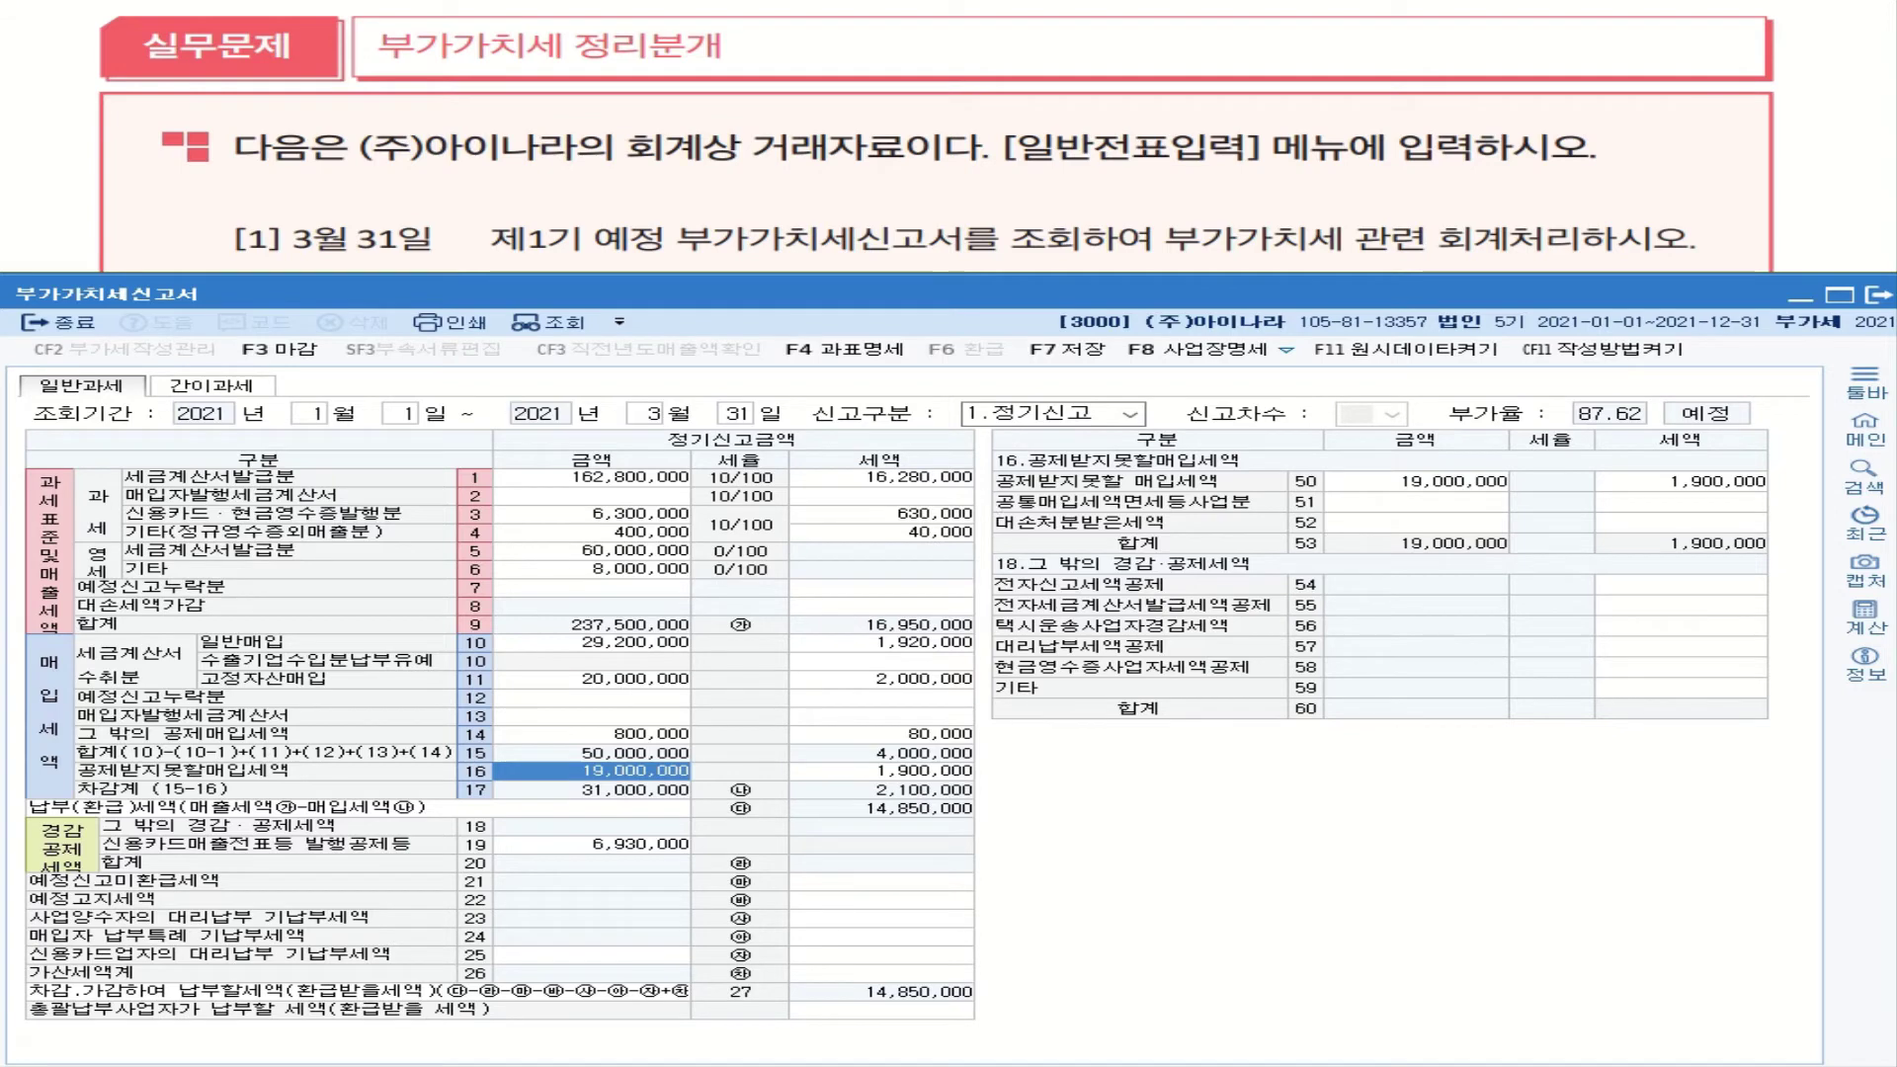
key(alt+Tab)
text(2)
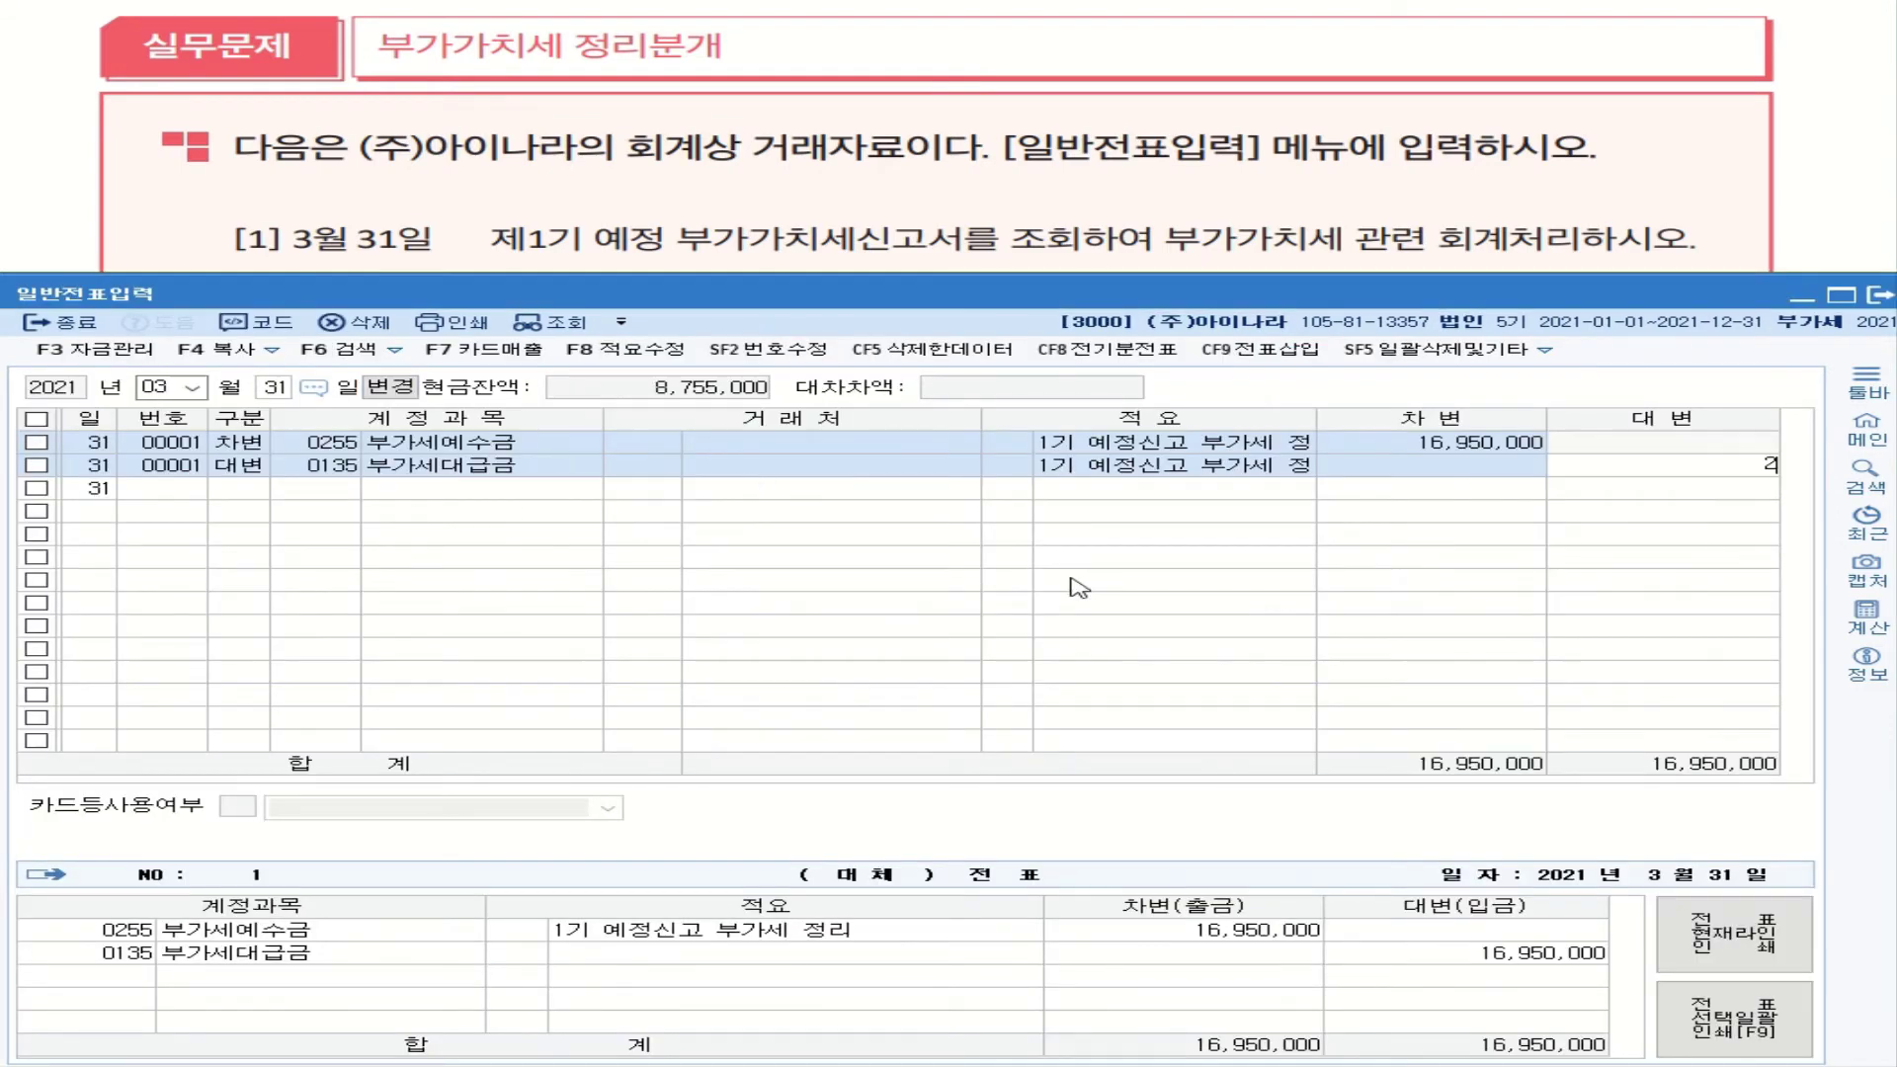
text(,100,000)
key(Return)
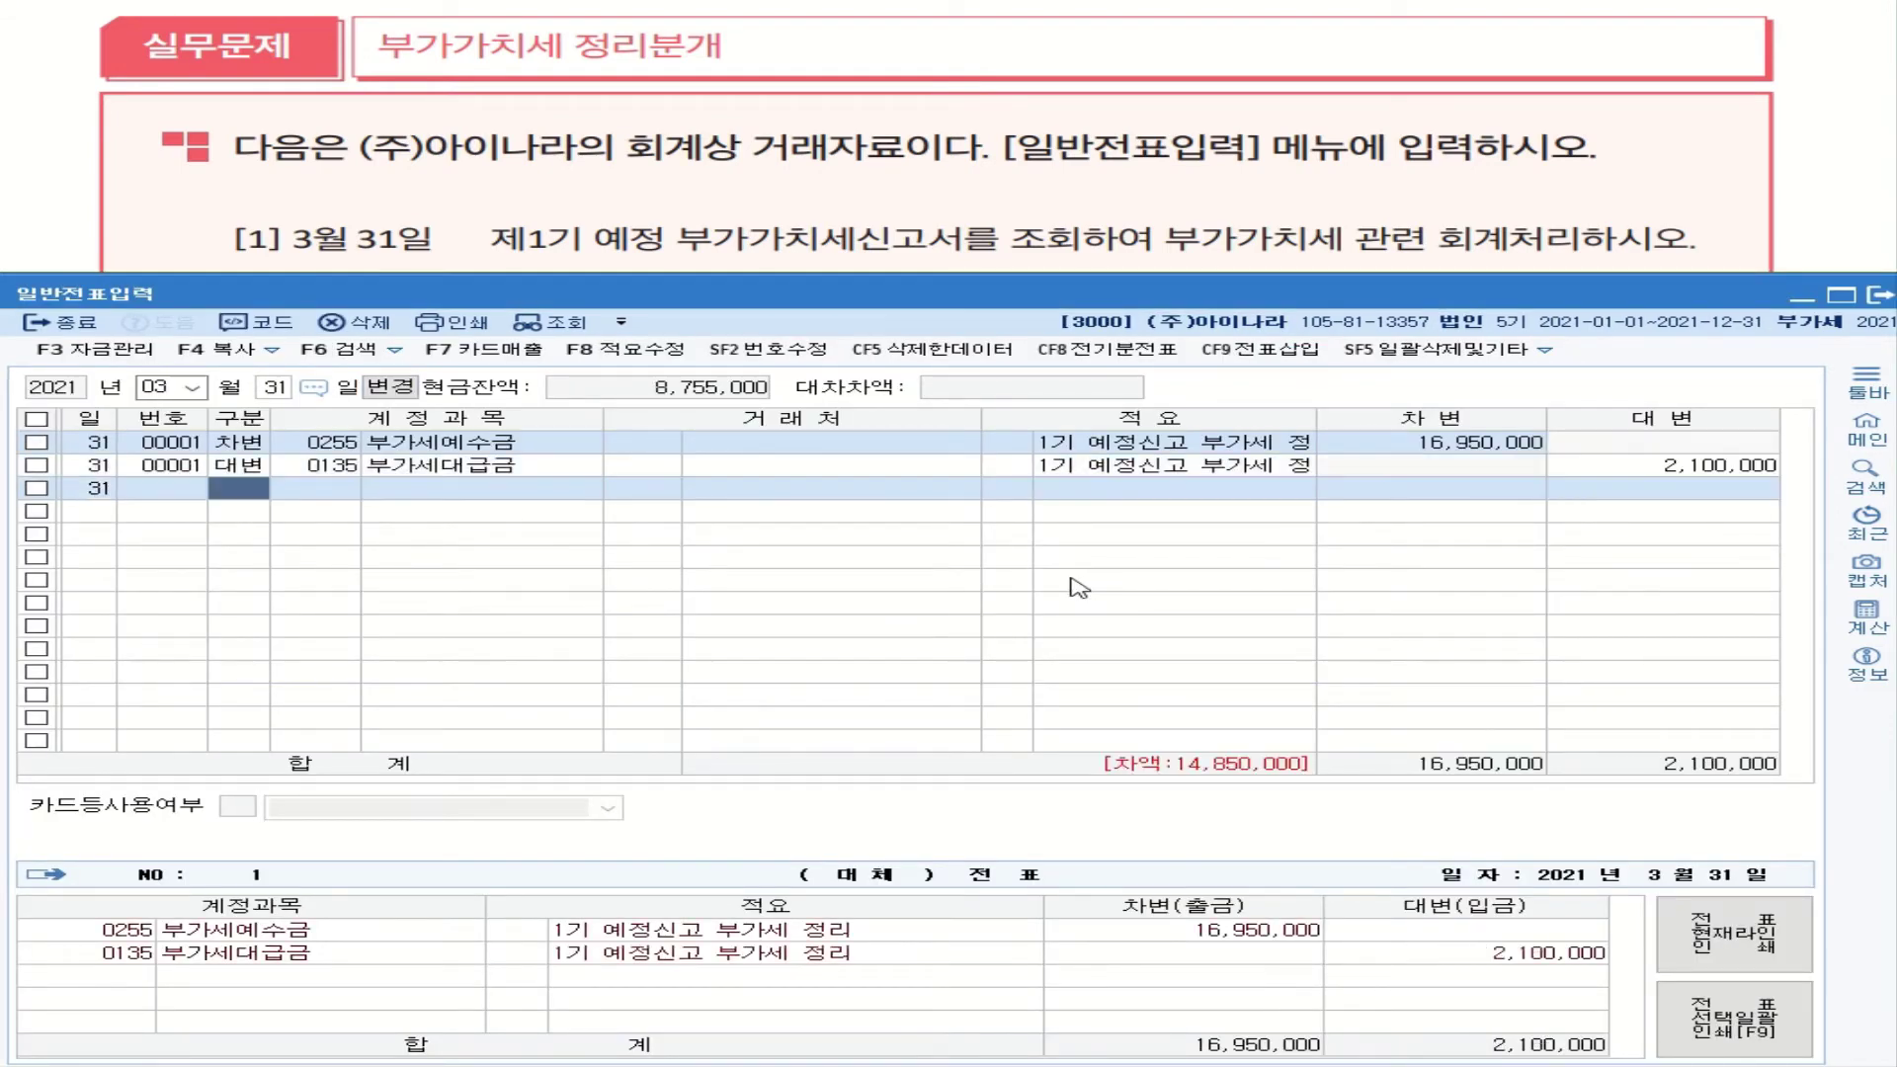
Step: Add a credit (대변) line with account 0261 미지급세금, the carried-over description and an amount of 14,850,000, checking the tax payable in the VAT return
text(4)
key(Return)
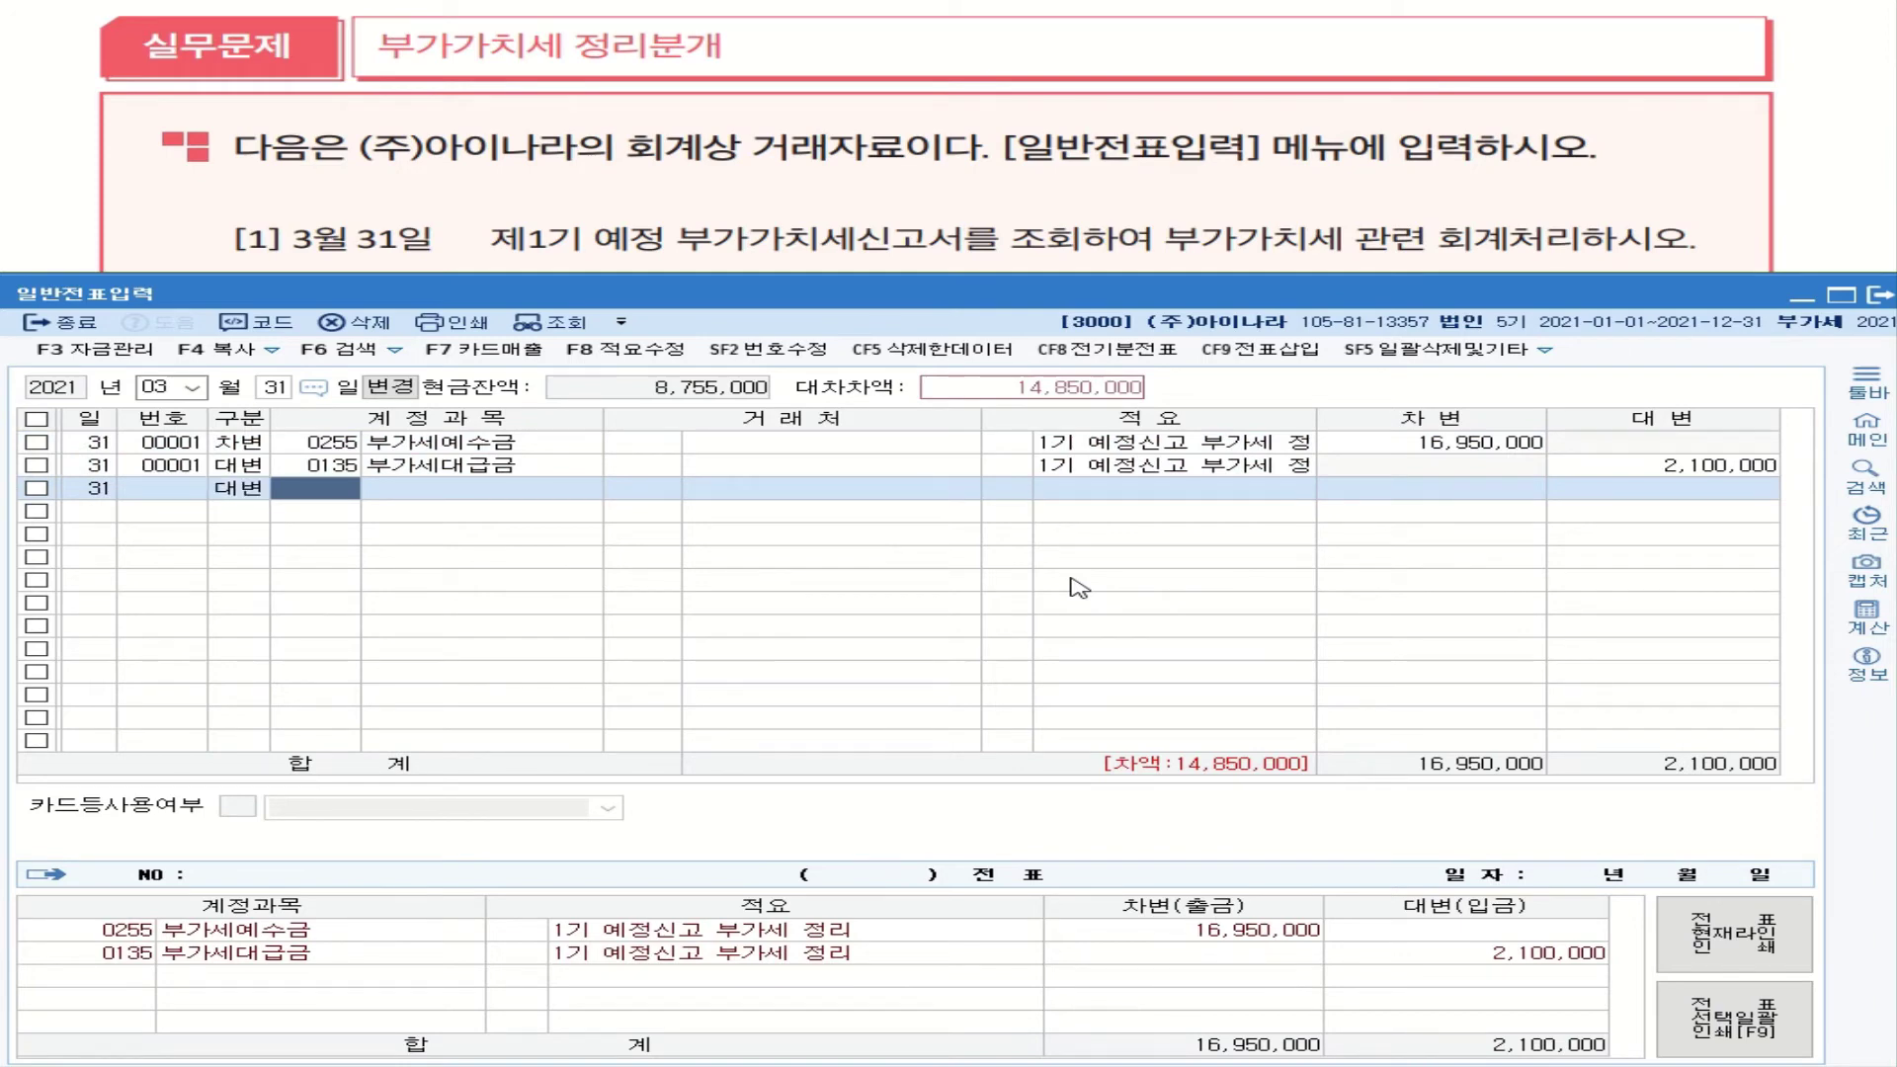
text(미지)
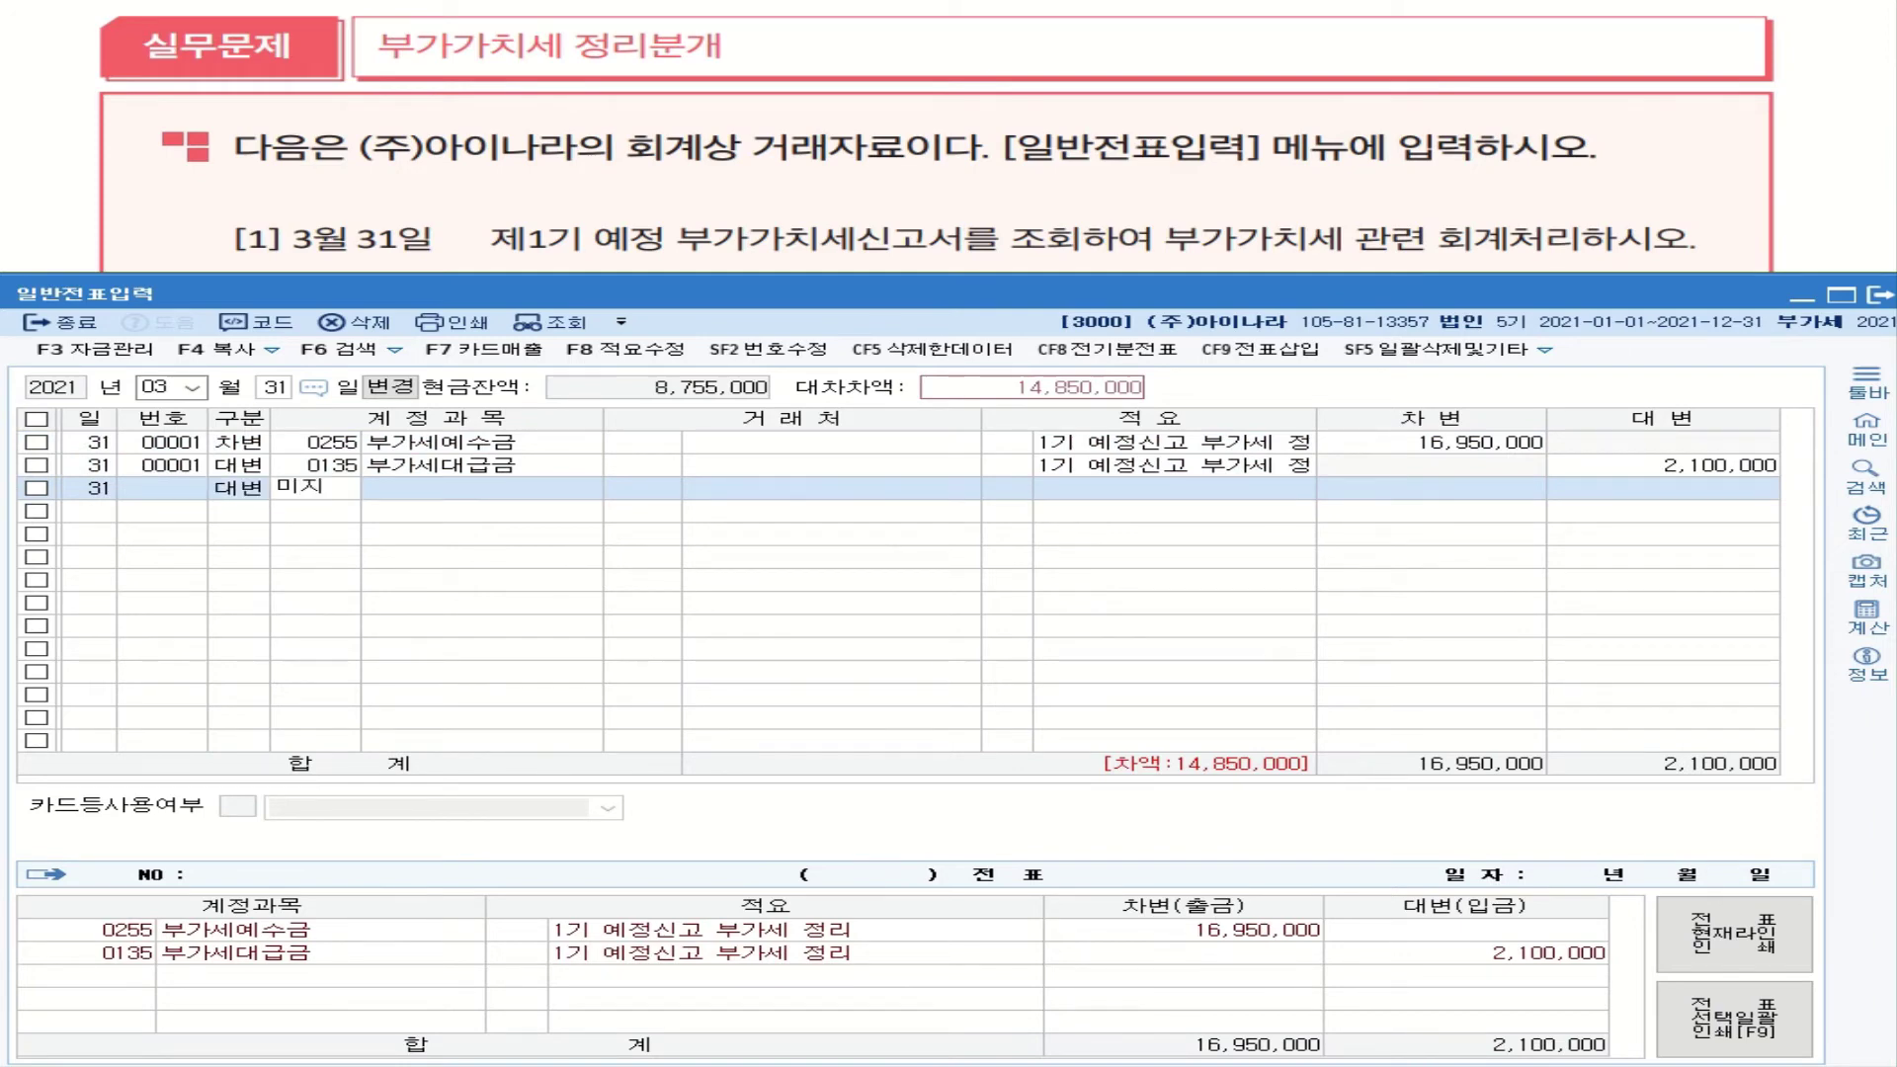
key(Return)
click(726, 596)
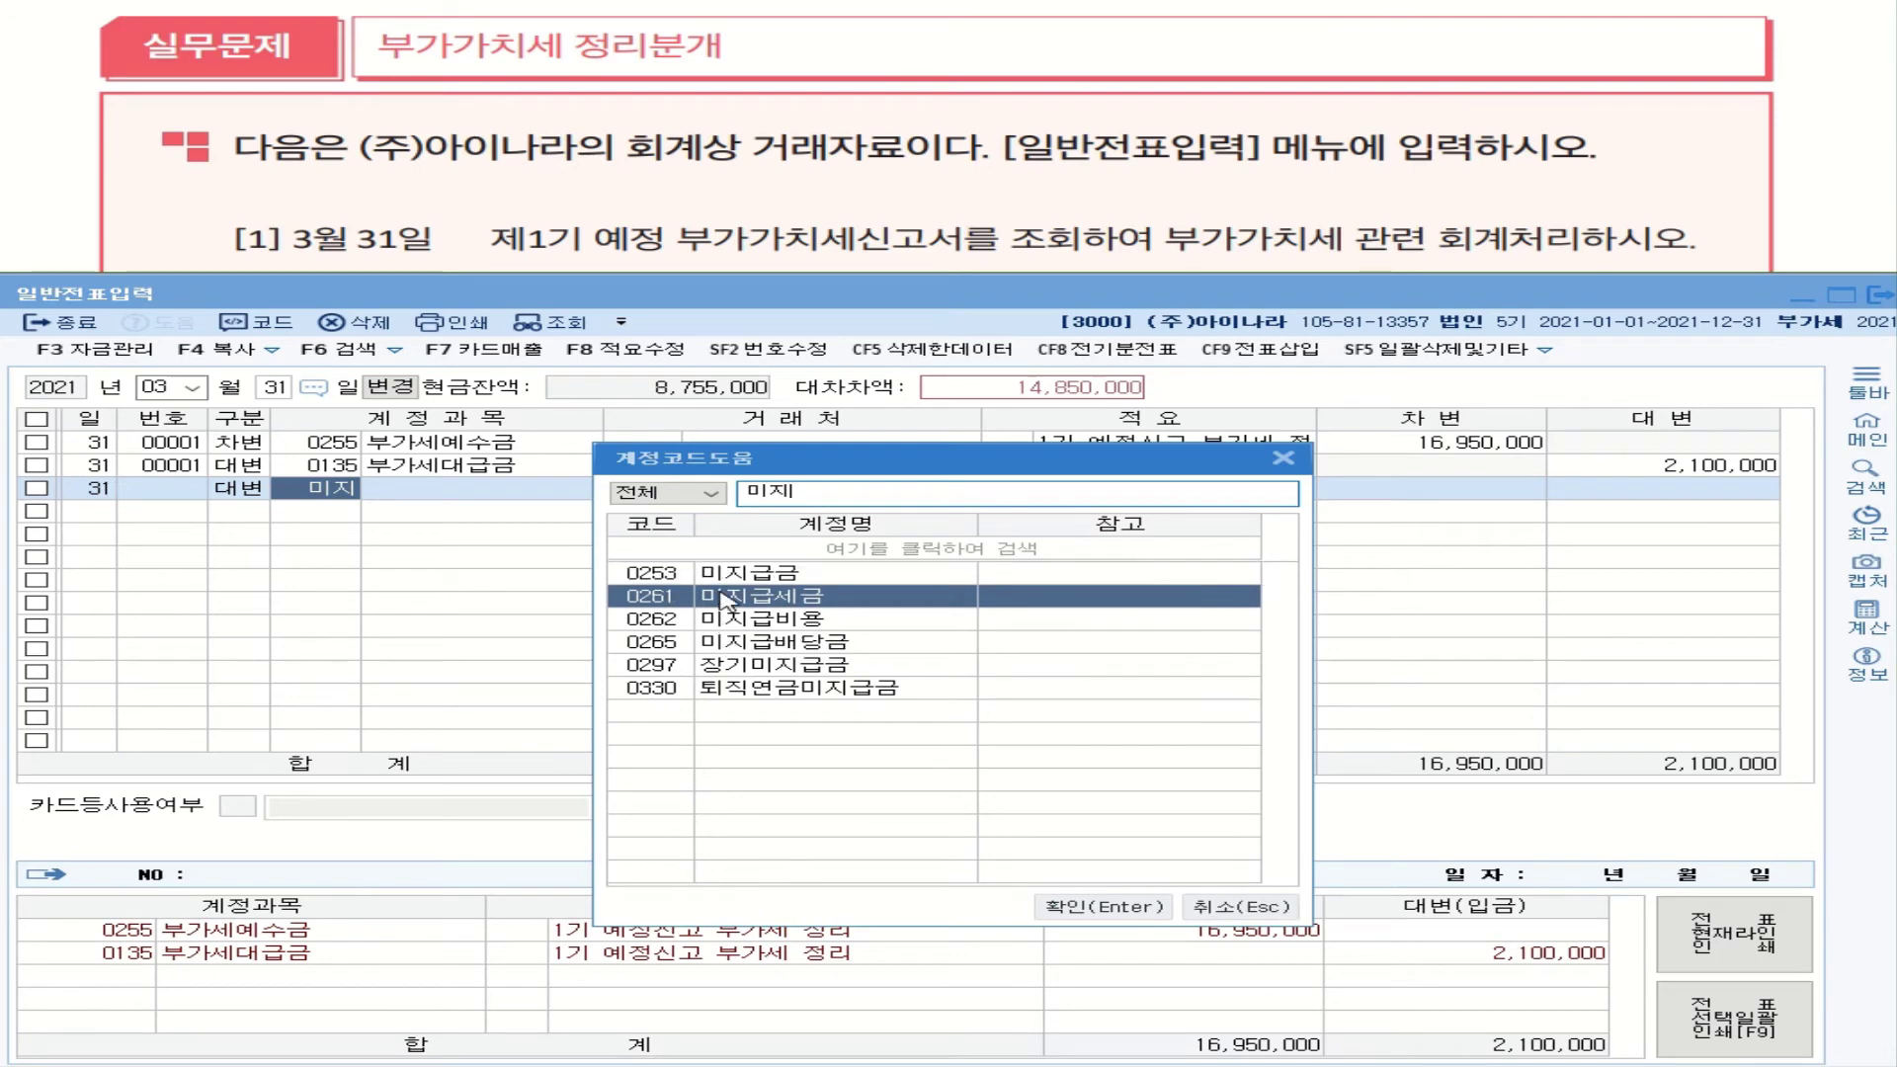
double_click(728, 596)
key(Return)
key(Return)
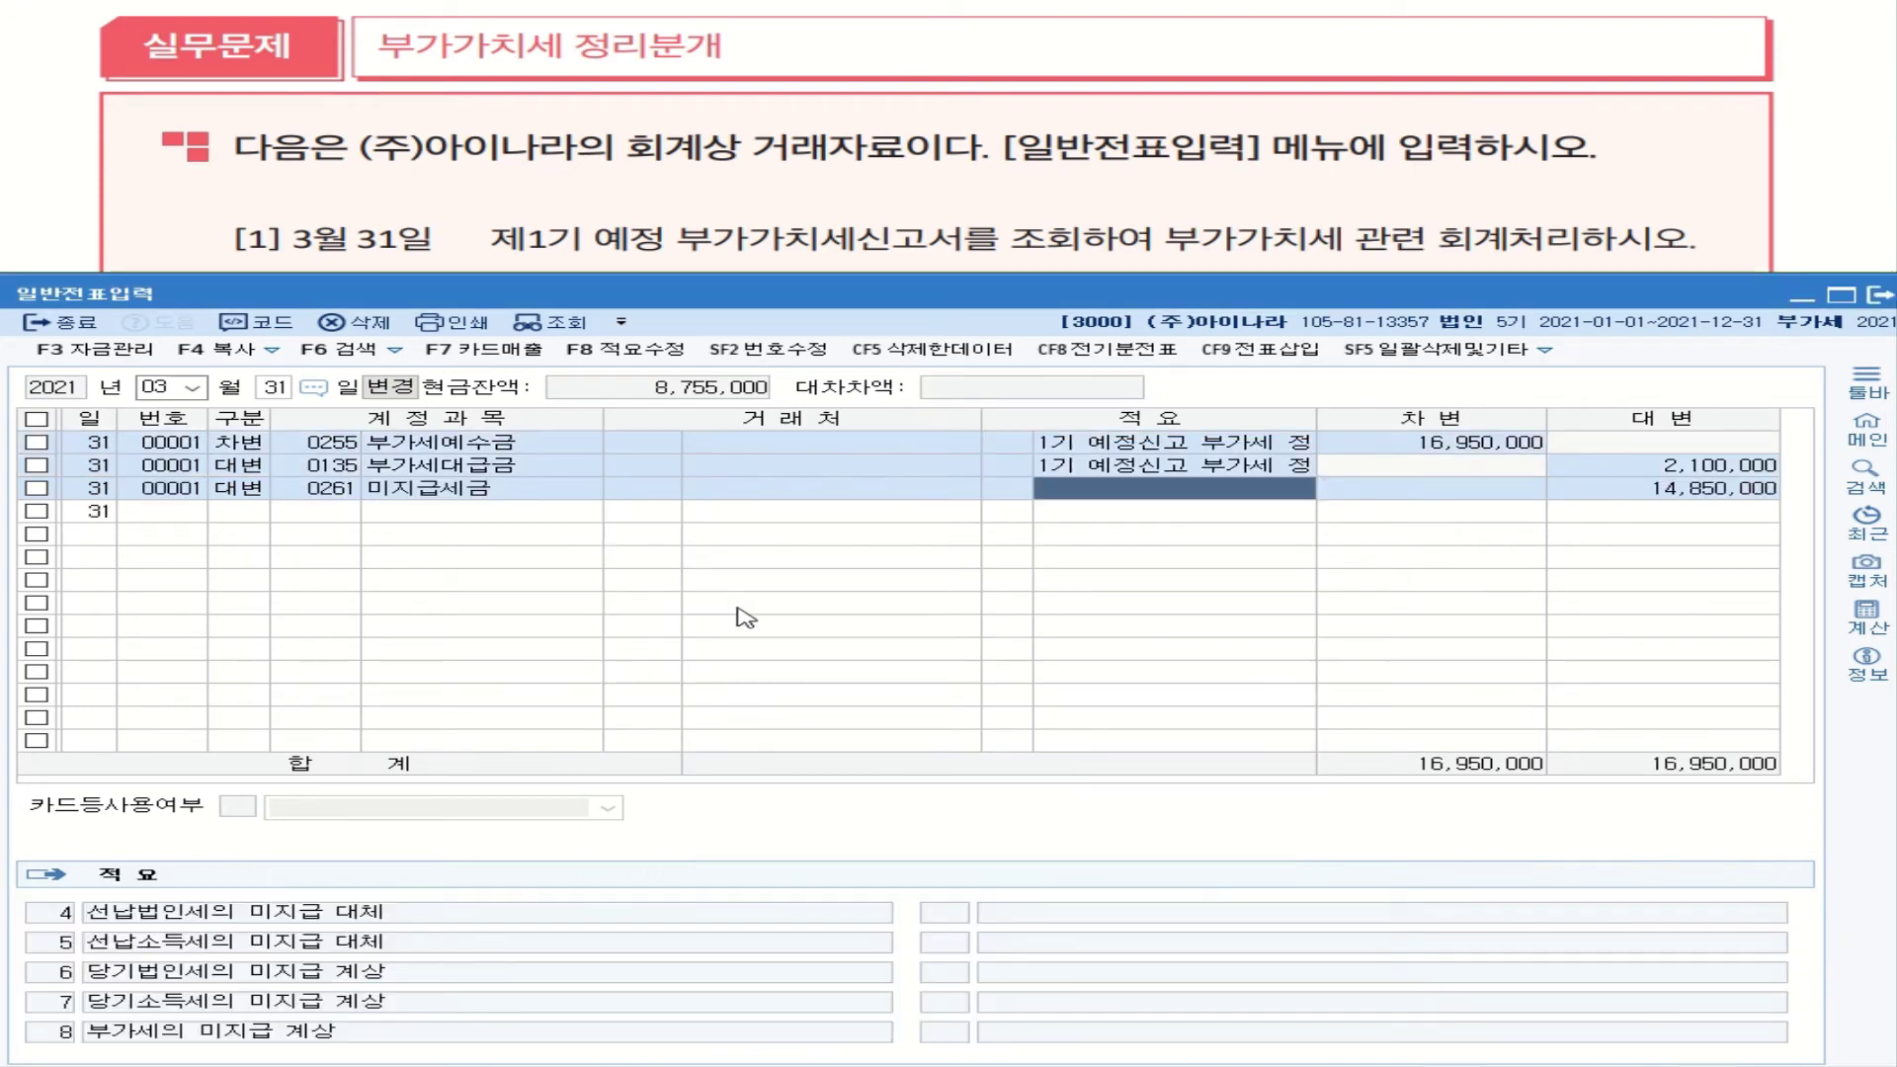
key(Return)
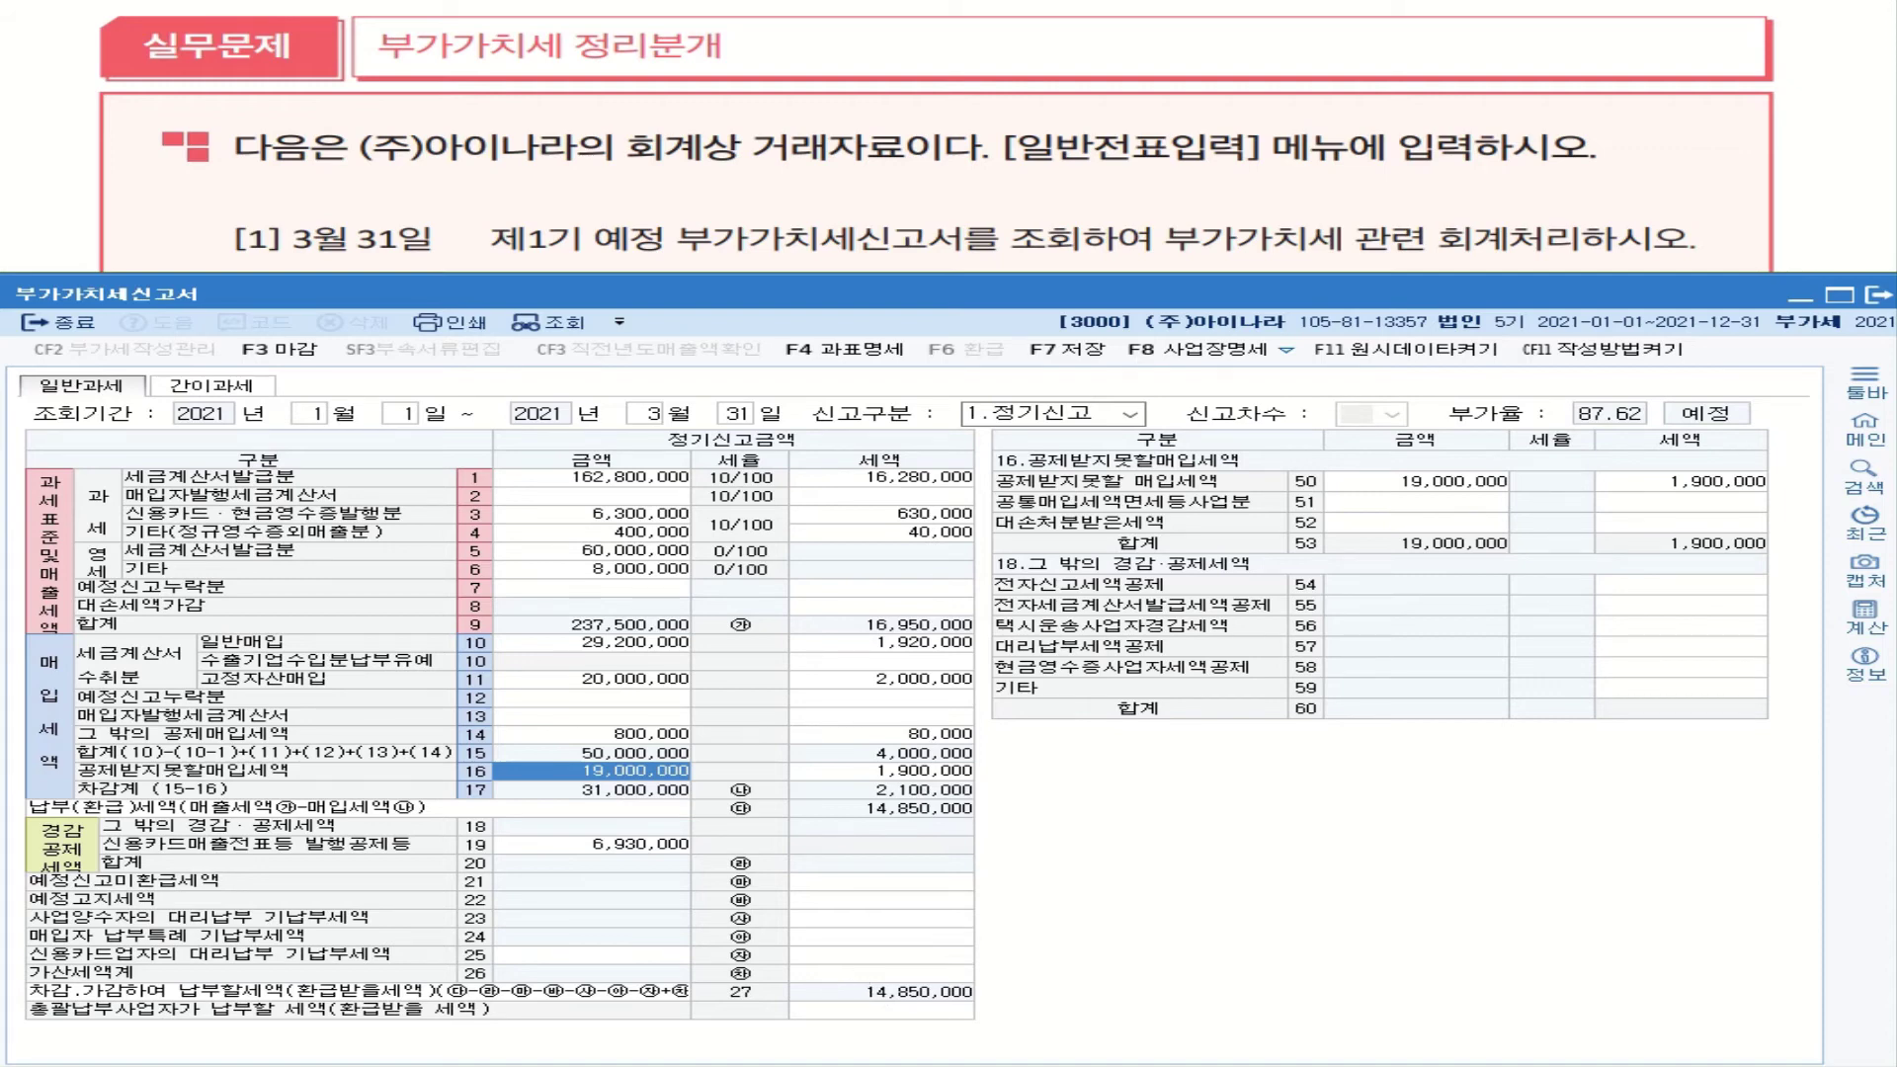
key(Escape)
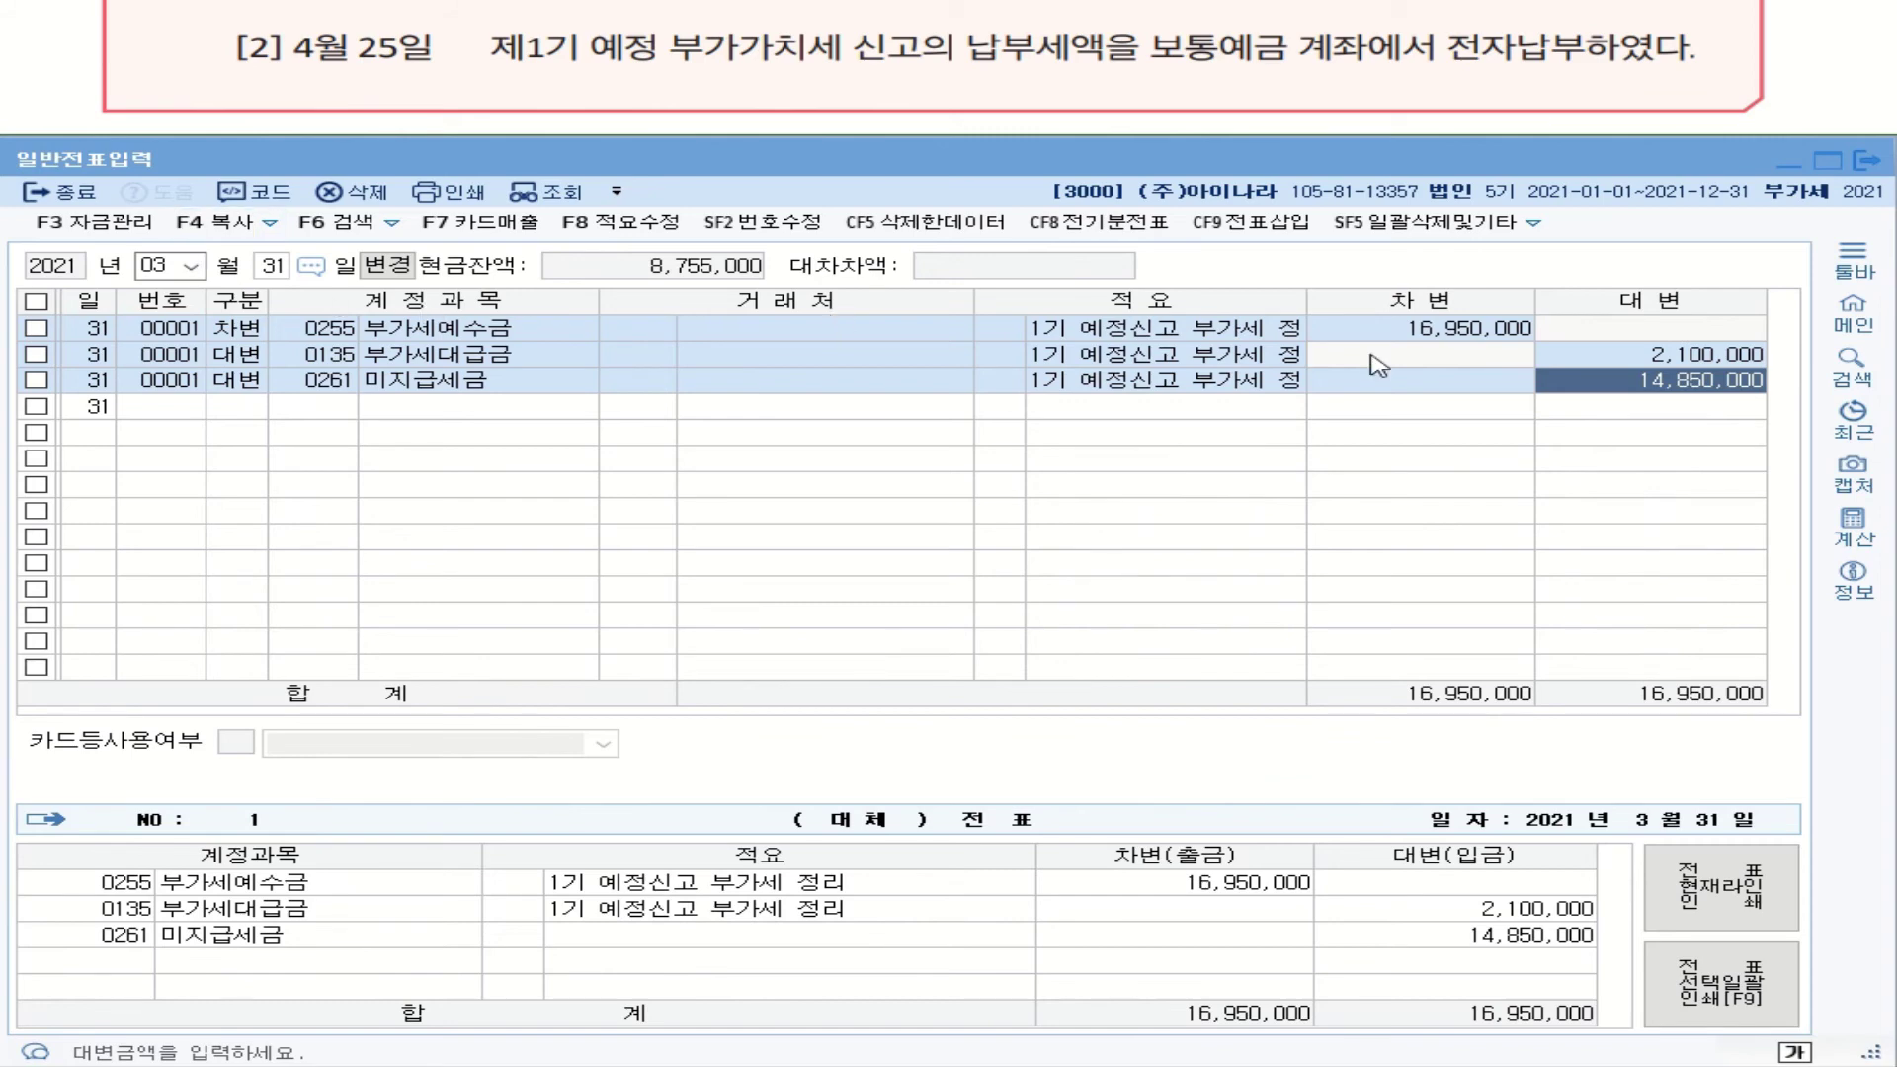
click(1680, 386)
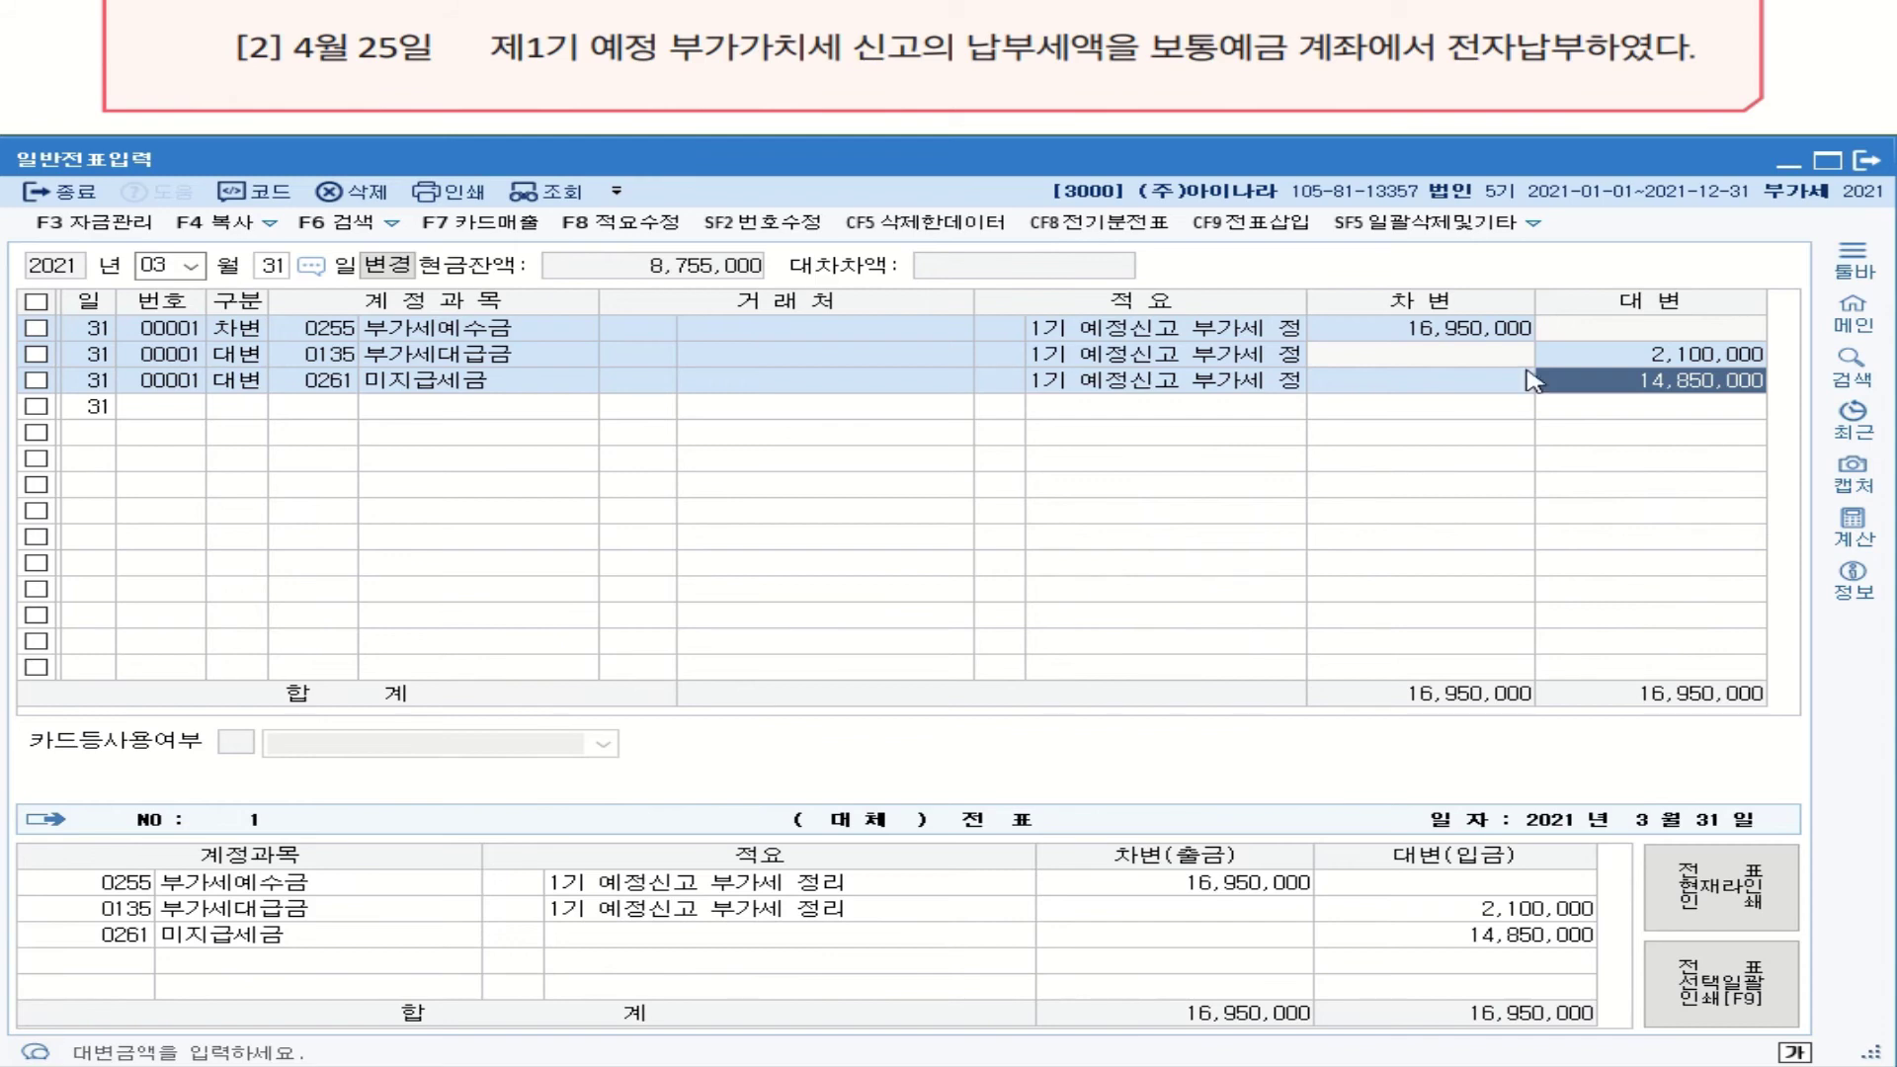
Step: Set the voucher entry date to April 25 for the VAT payment transaction
click(194, 267)
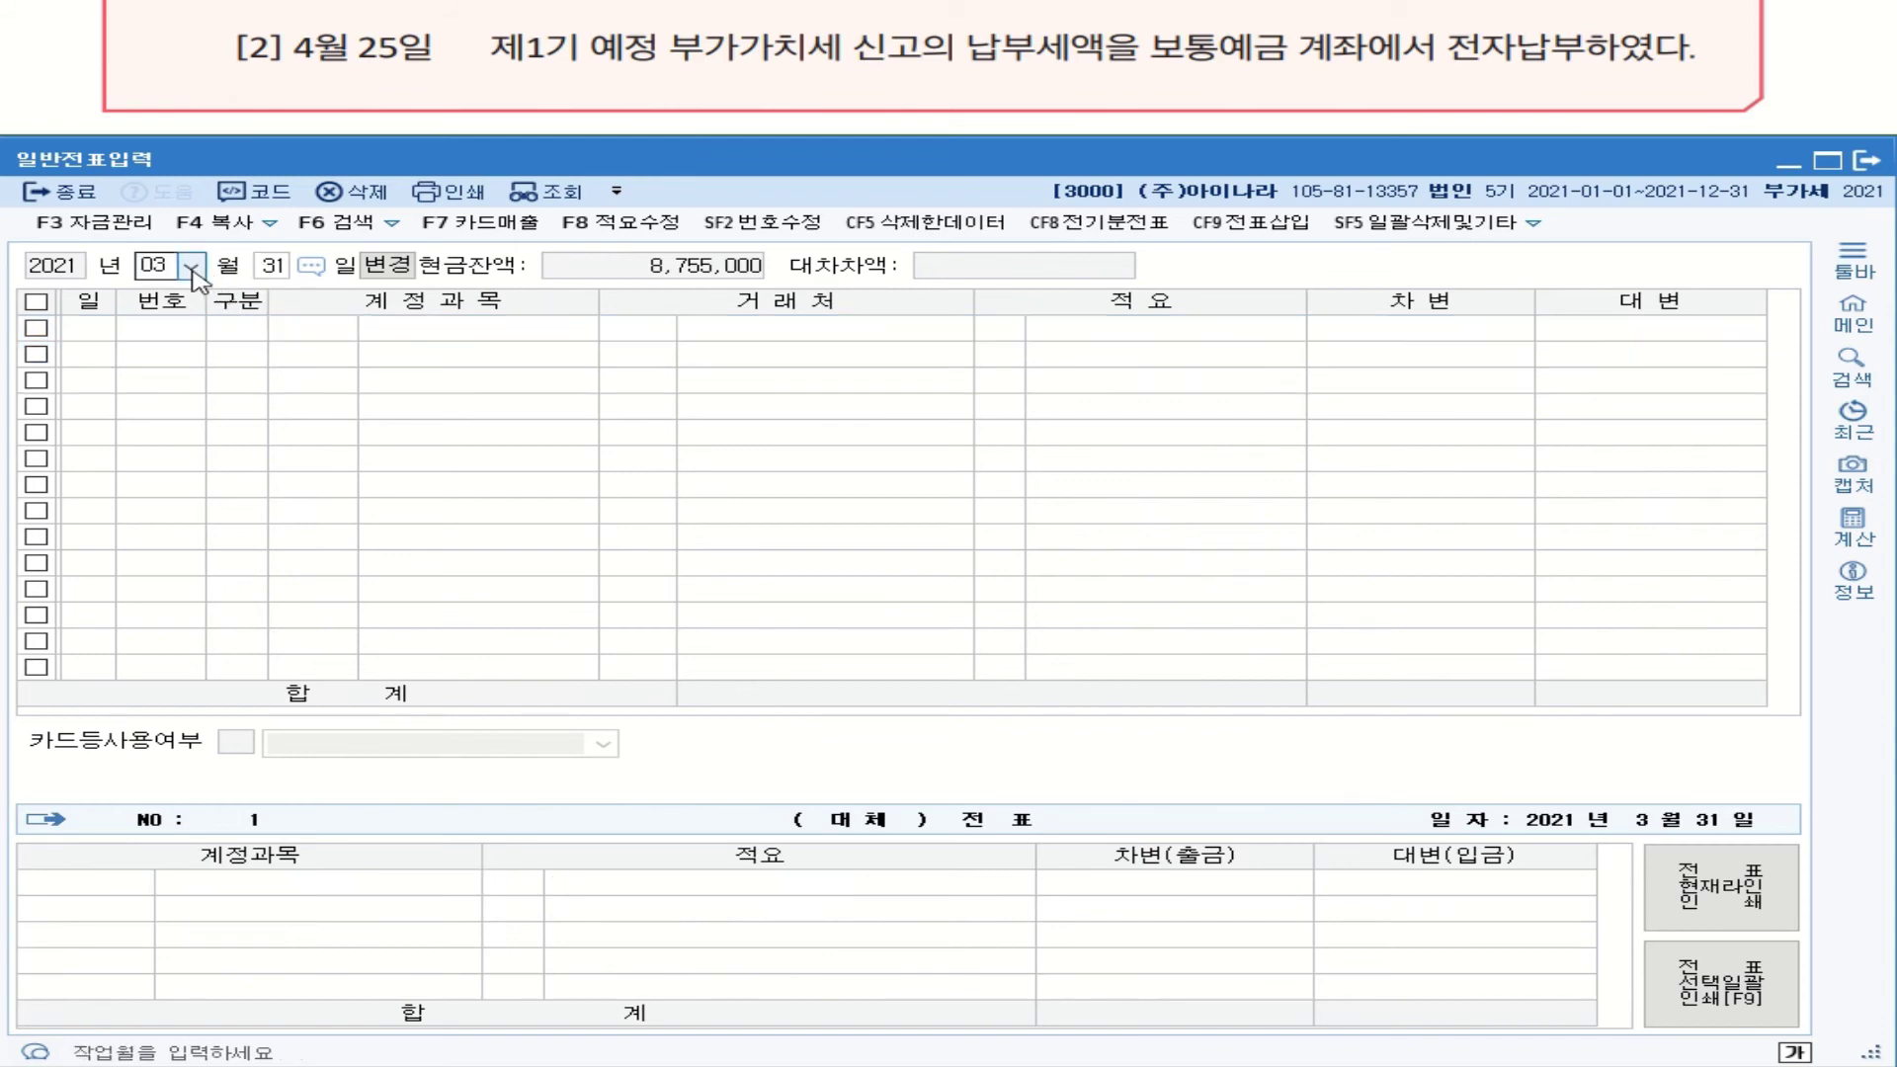
click(215, 346)
key(Return)
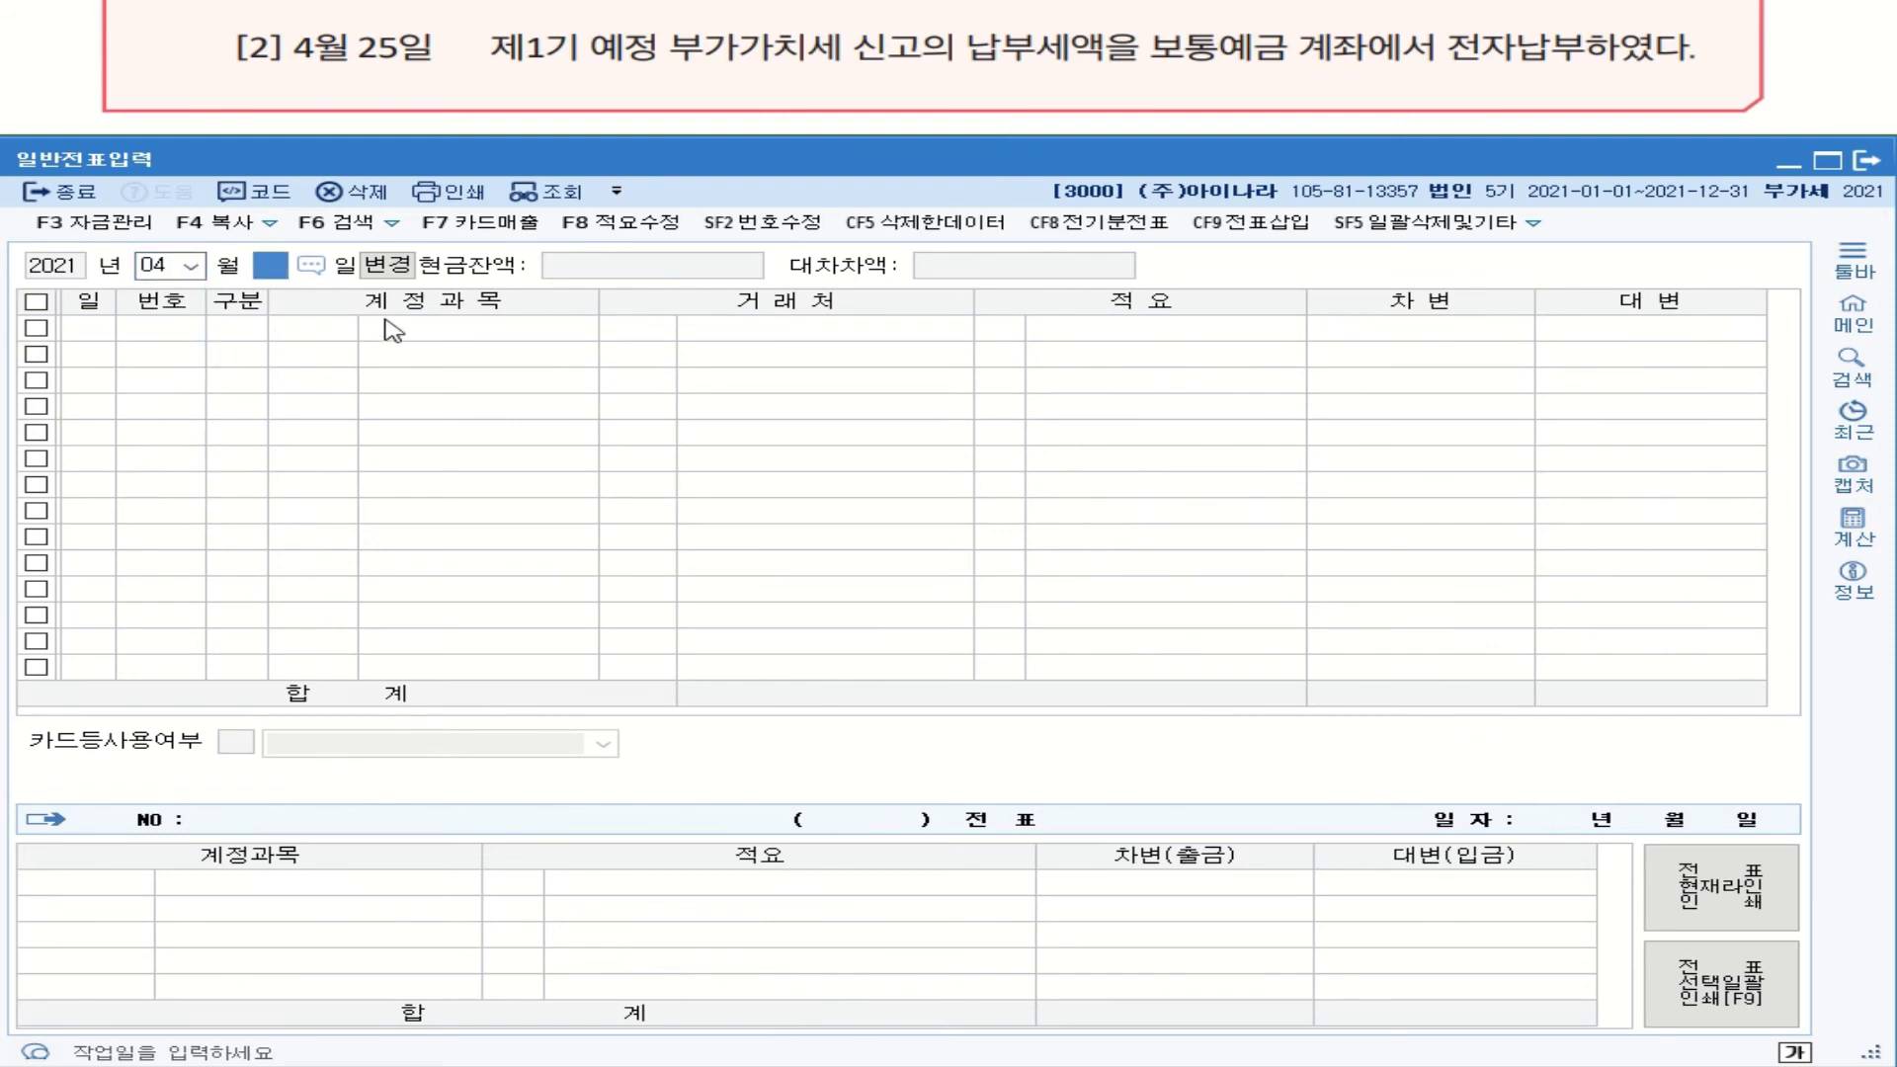
text(25)
key(Return)
Step: Start a debit (차변) line on April 25 with account 0261 미지급세금 and no trading partner
text(3)
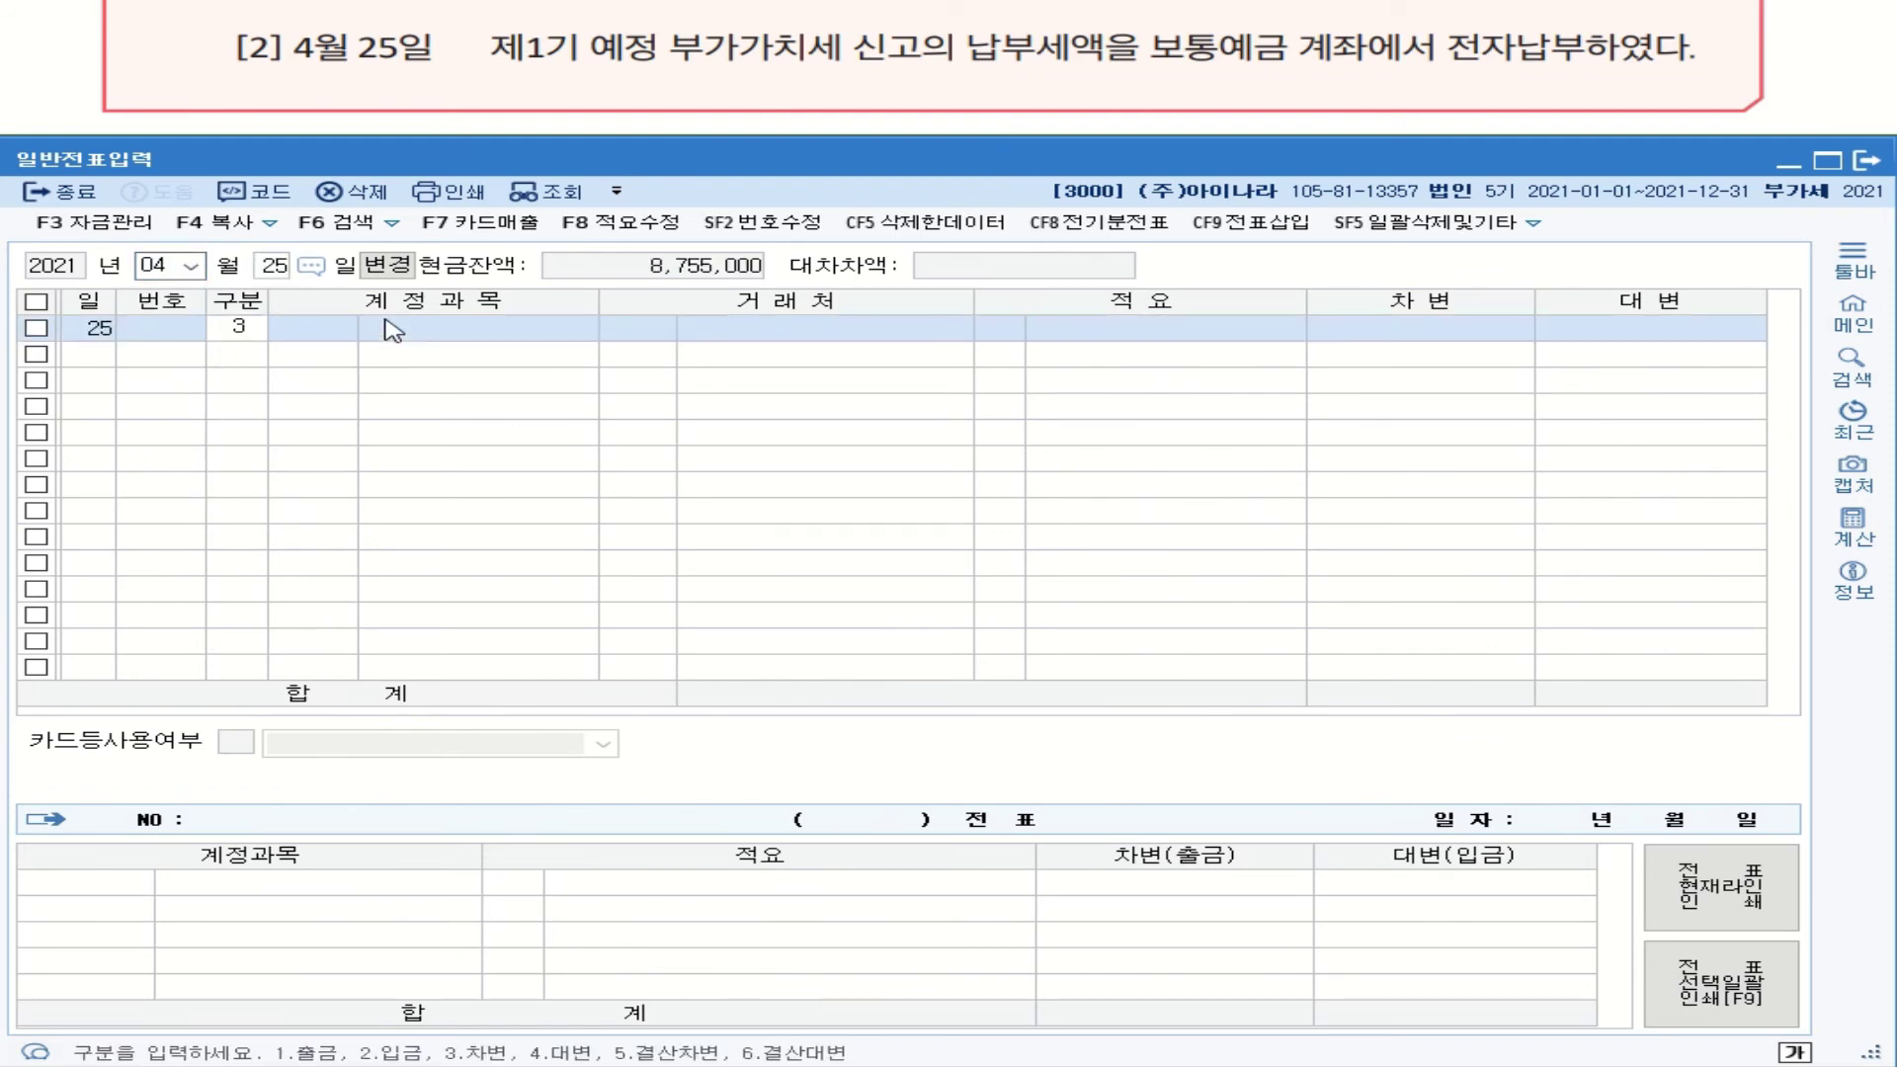
key(Return)
text(미)
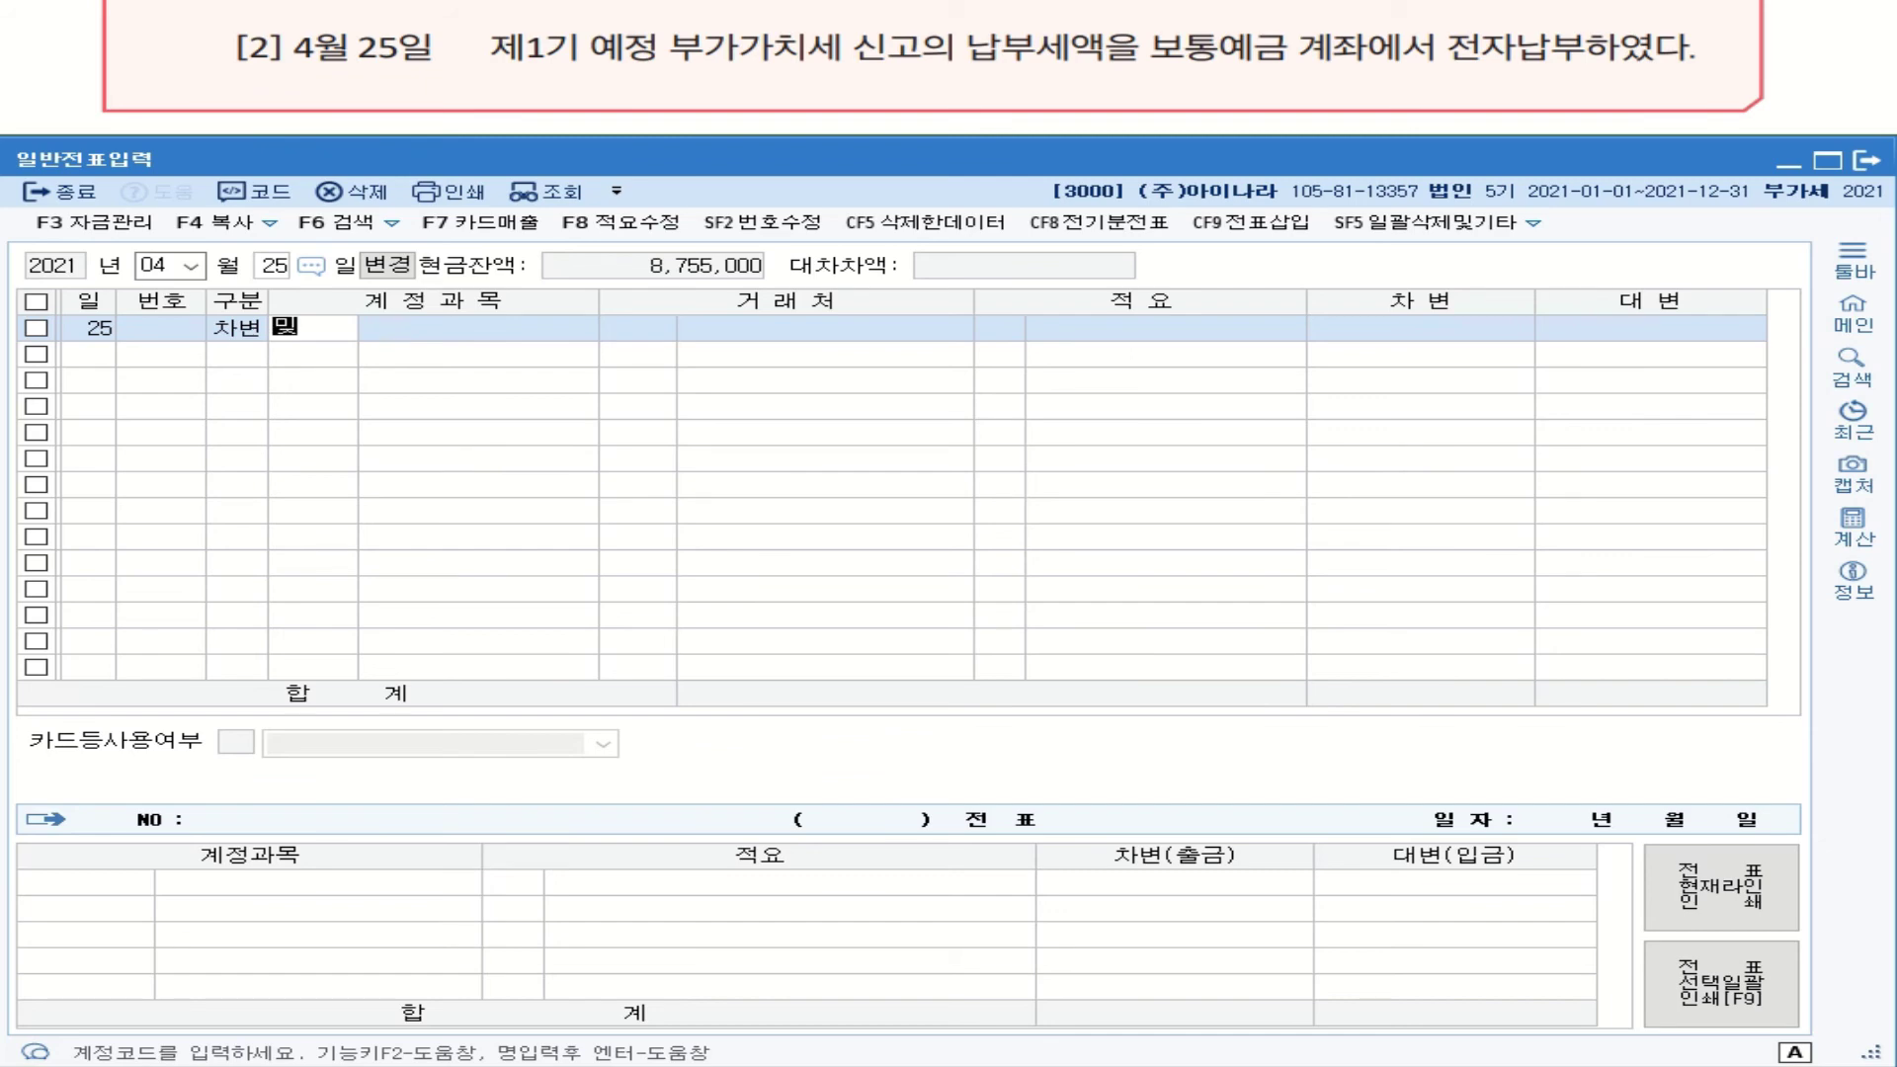
text(지)
key(Return)
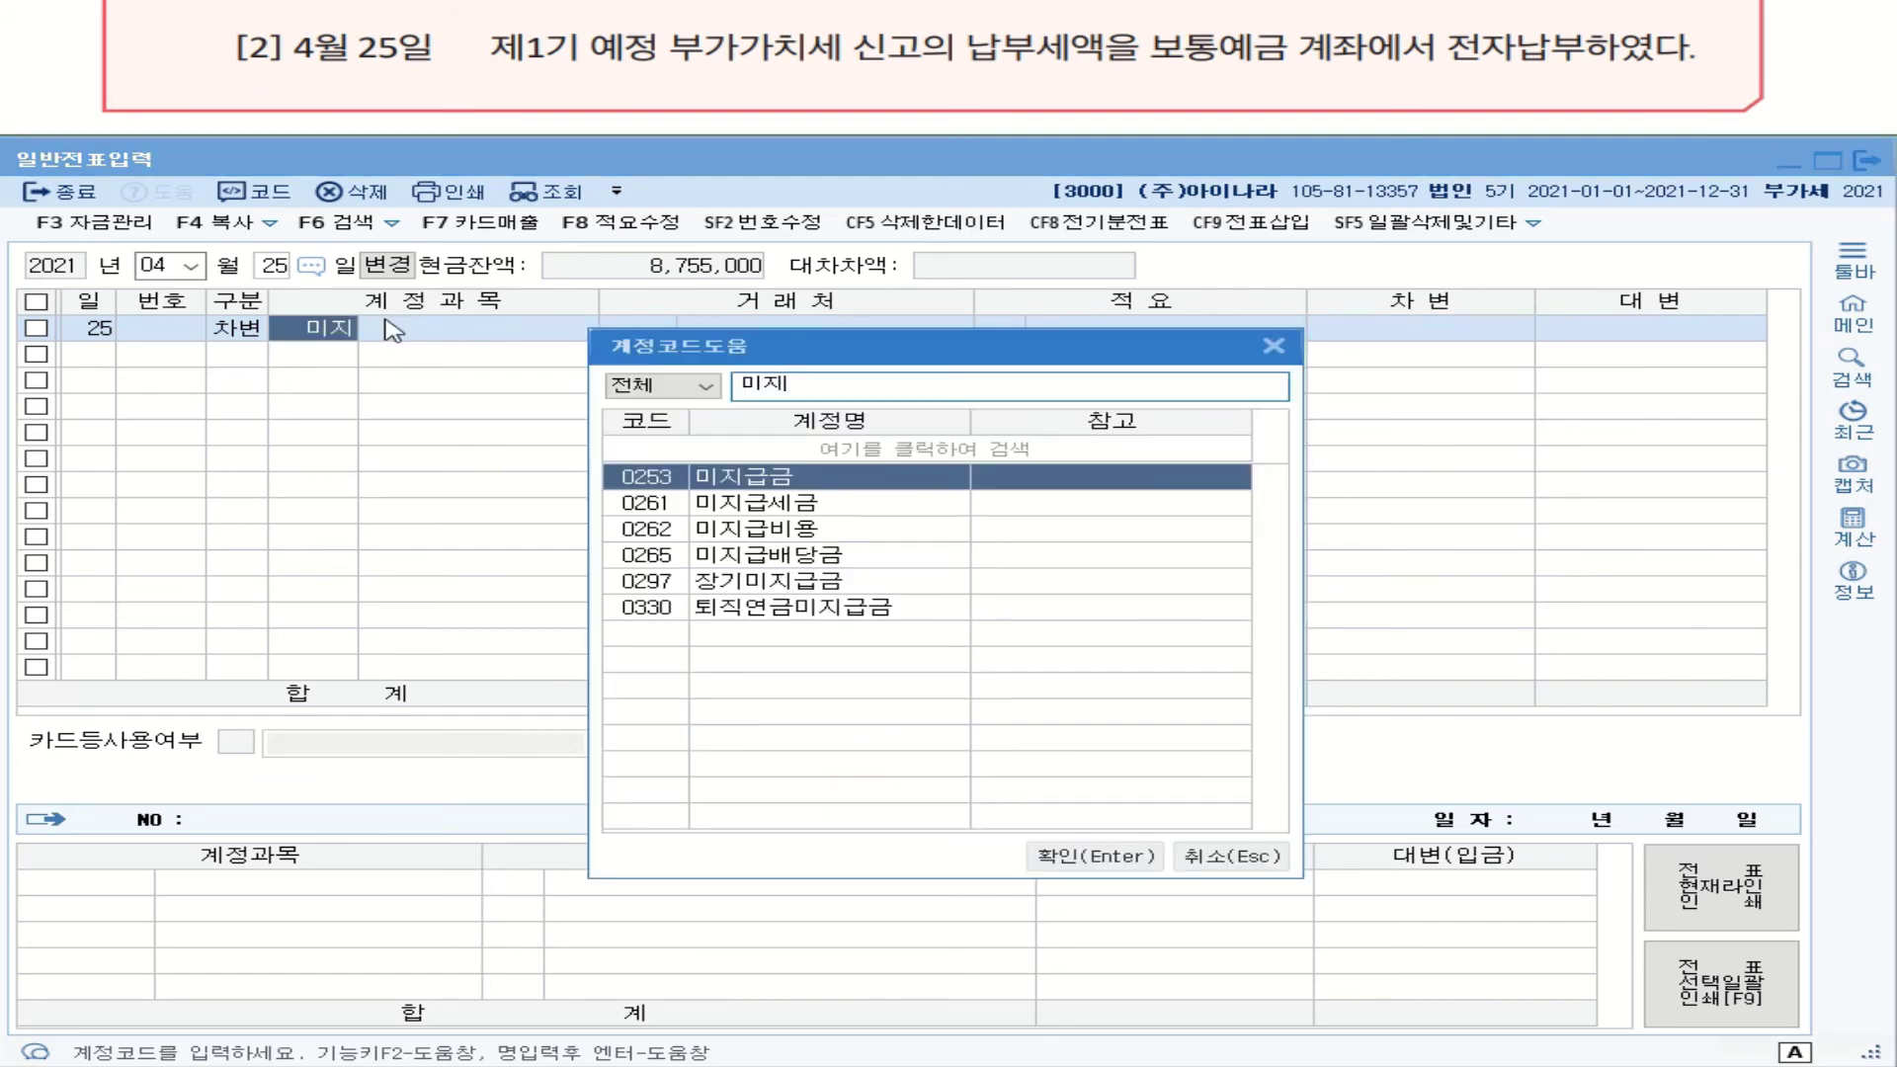
key(Down)
key(Return)
key(Return)
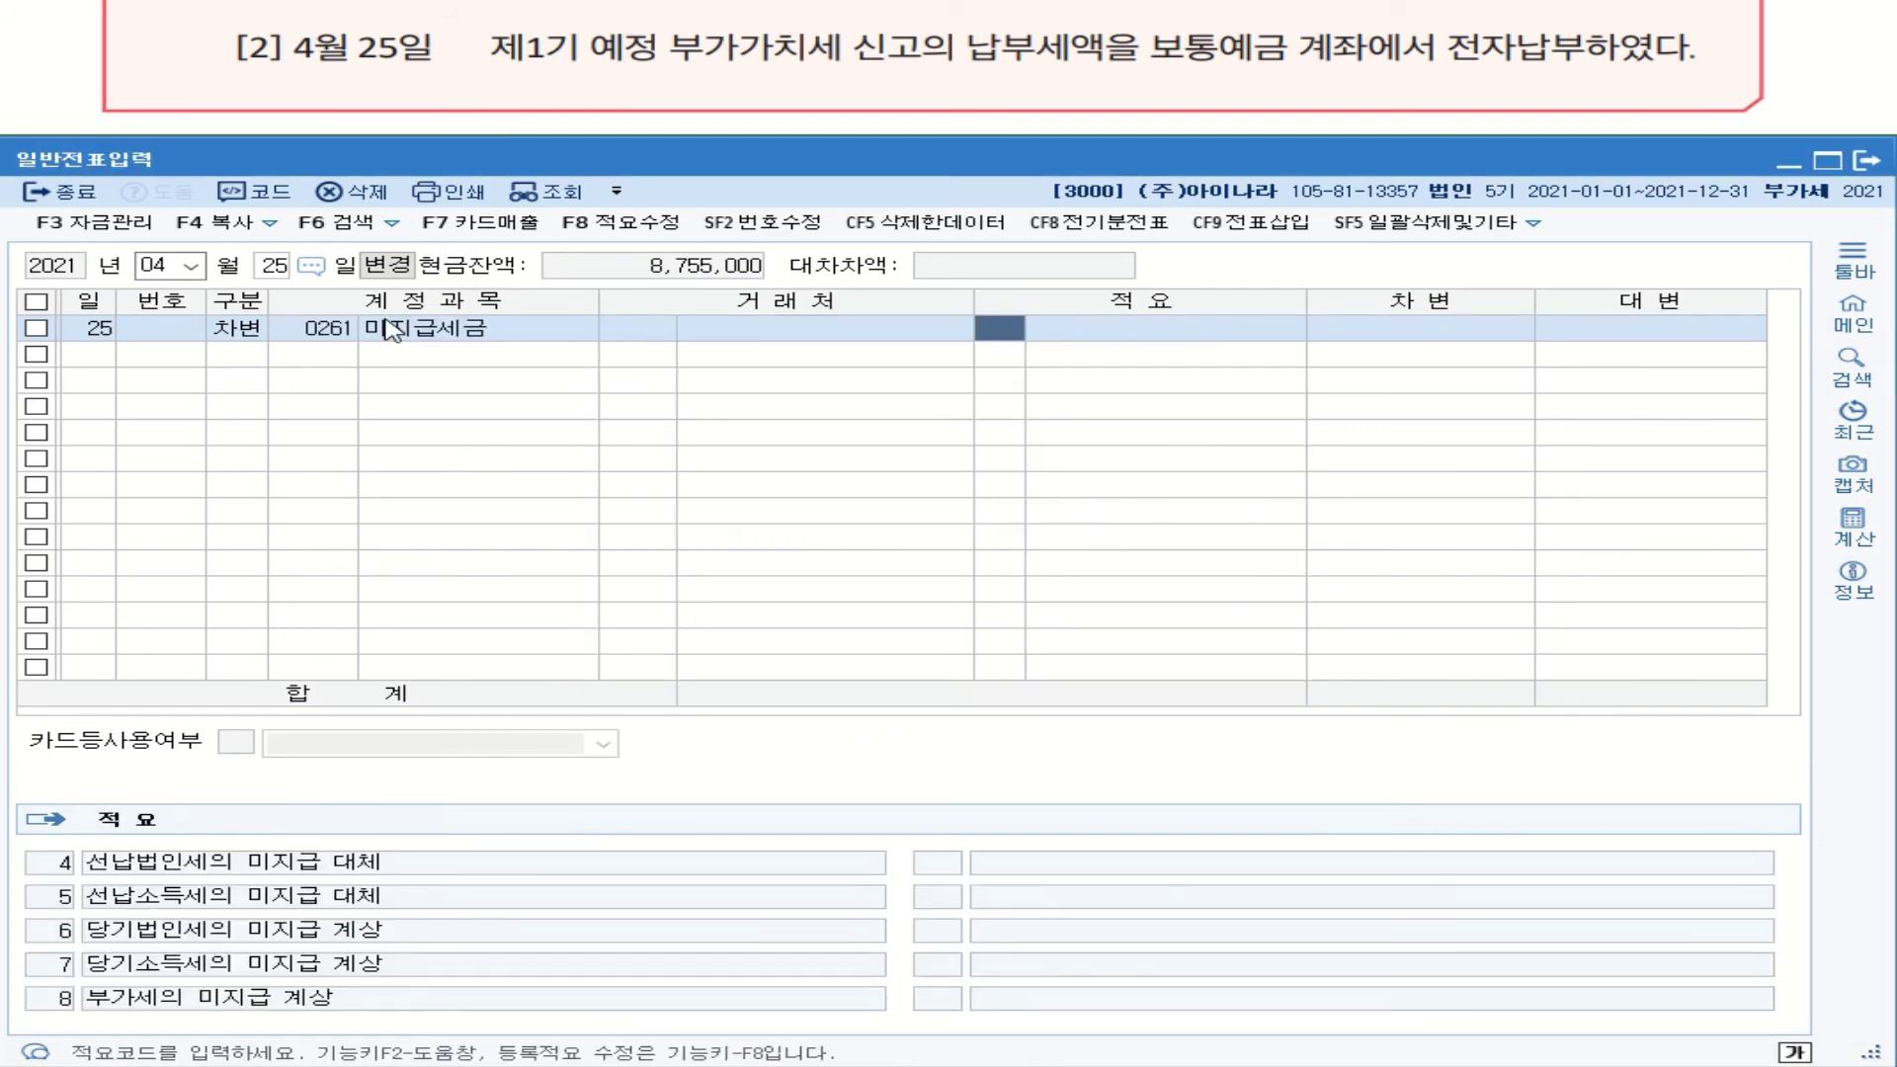
Step: Enter the description 1기 예정신고 부가세 납부 and a debit amount of 14,850,000 on the 미지급세금 line
key(Return)
text(1)
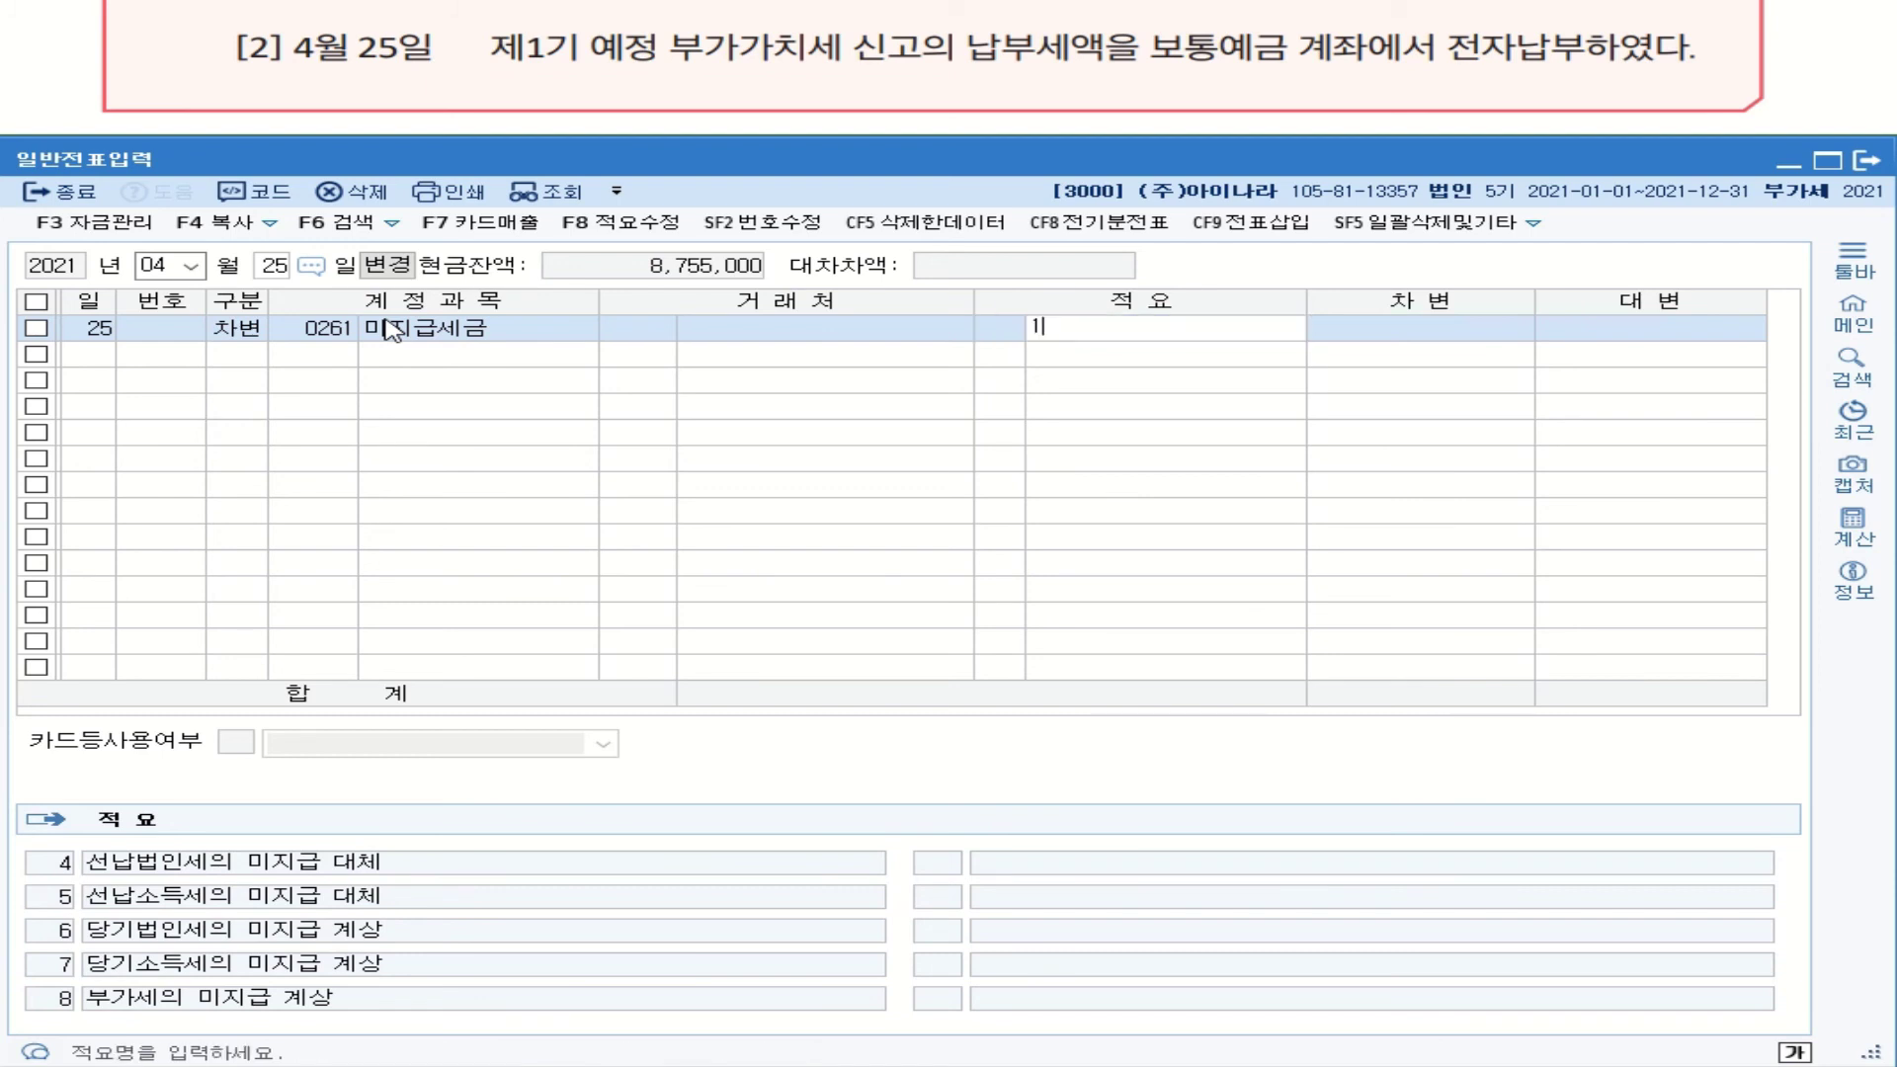
text(ㄱㅣ ㅇㅖㅈㅓㅇㅅㅣㄴㄱㅗ)
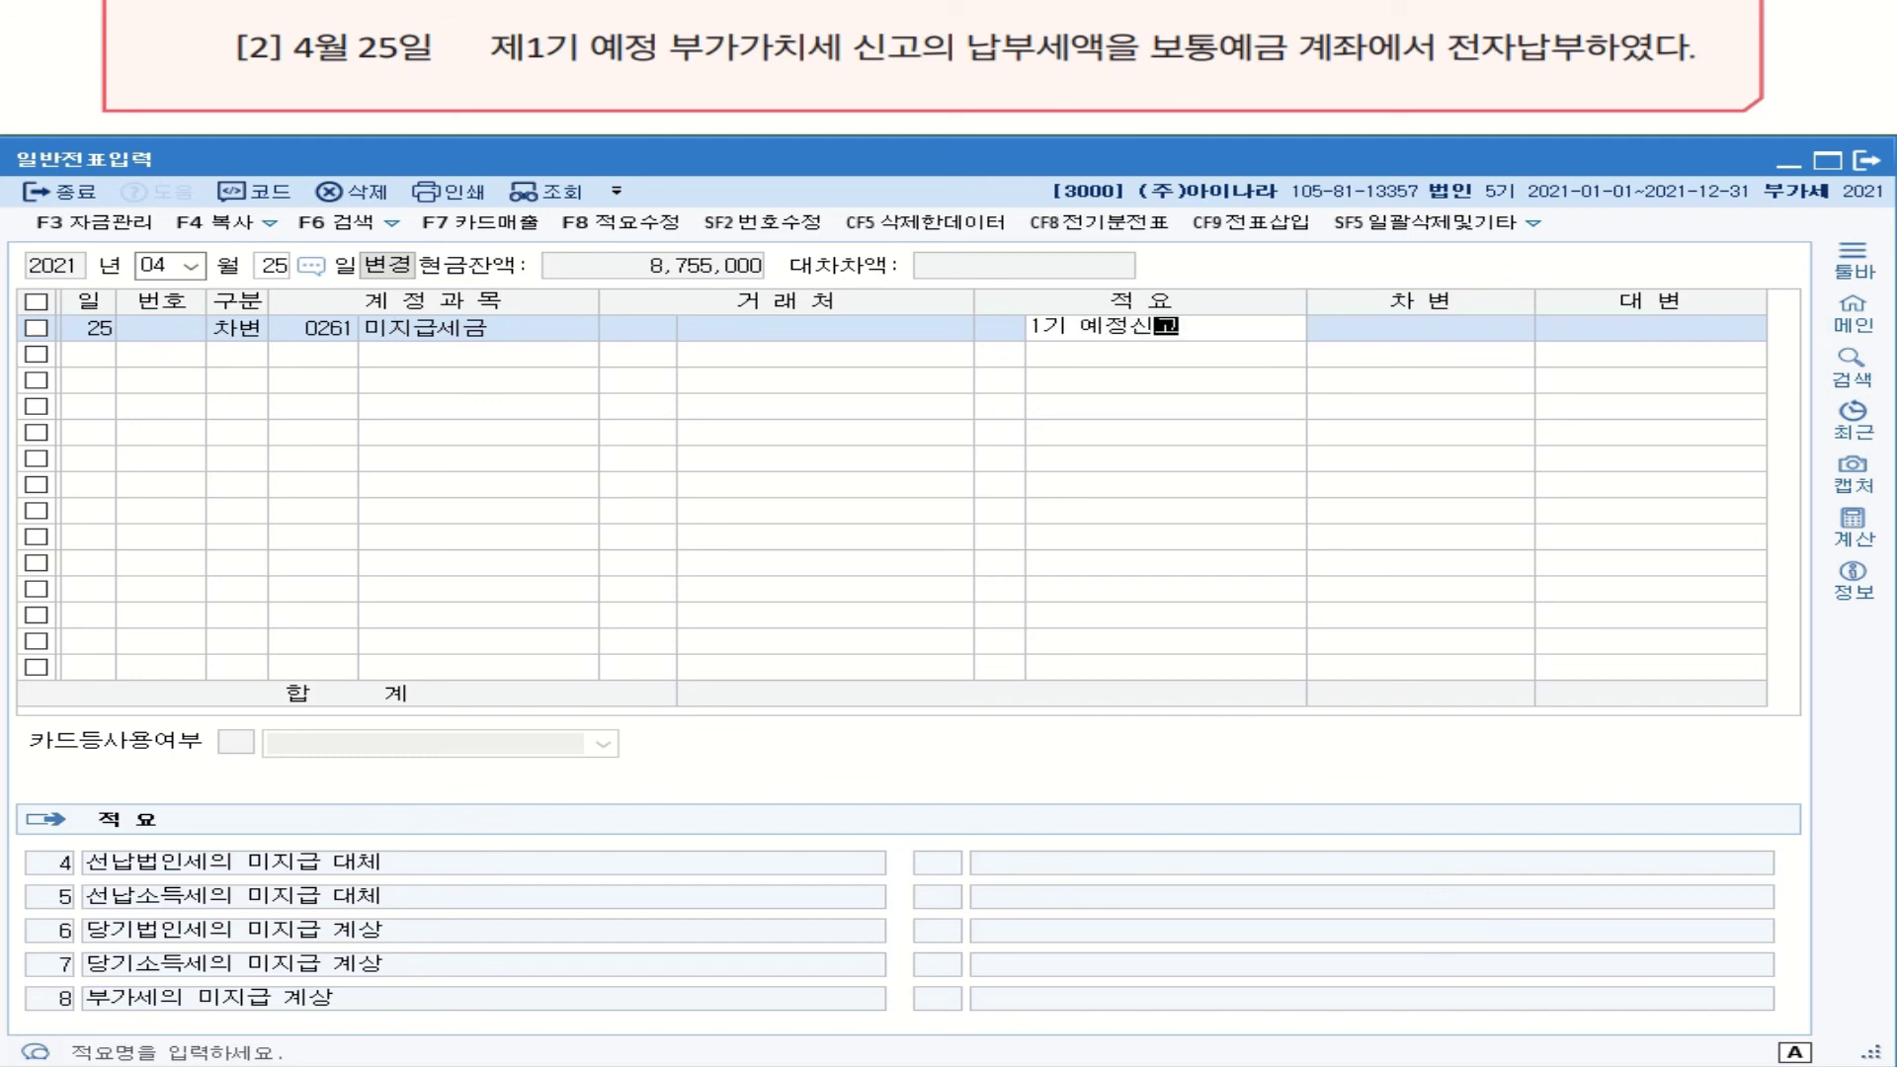
text( ㅂㅜㄱㅏㅅㅔ ㄴㅏㅂㅂㅜ)
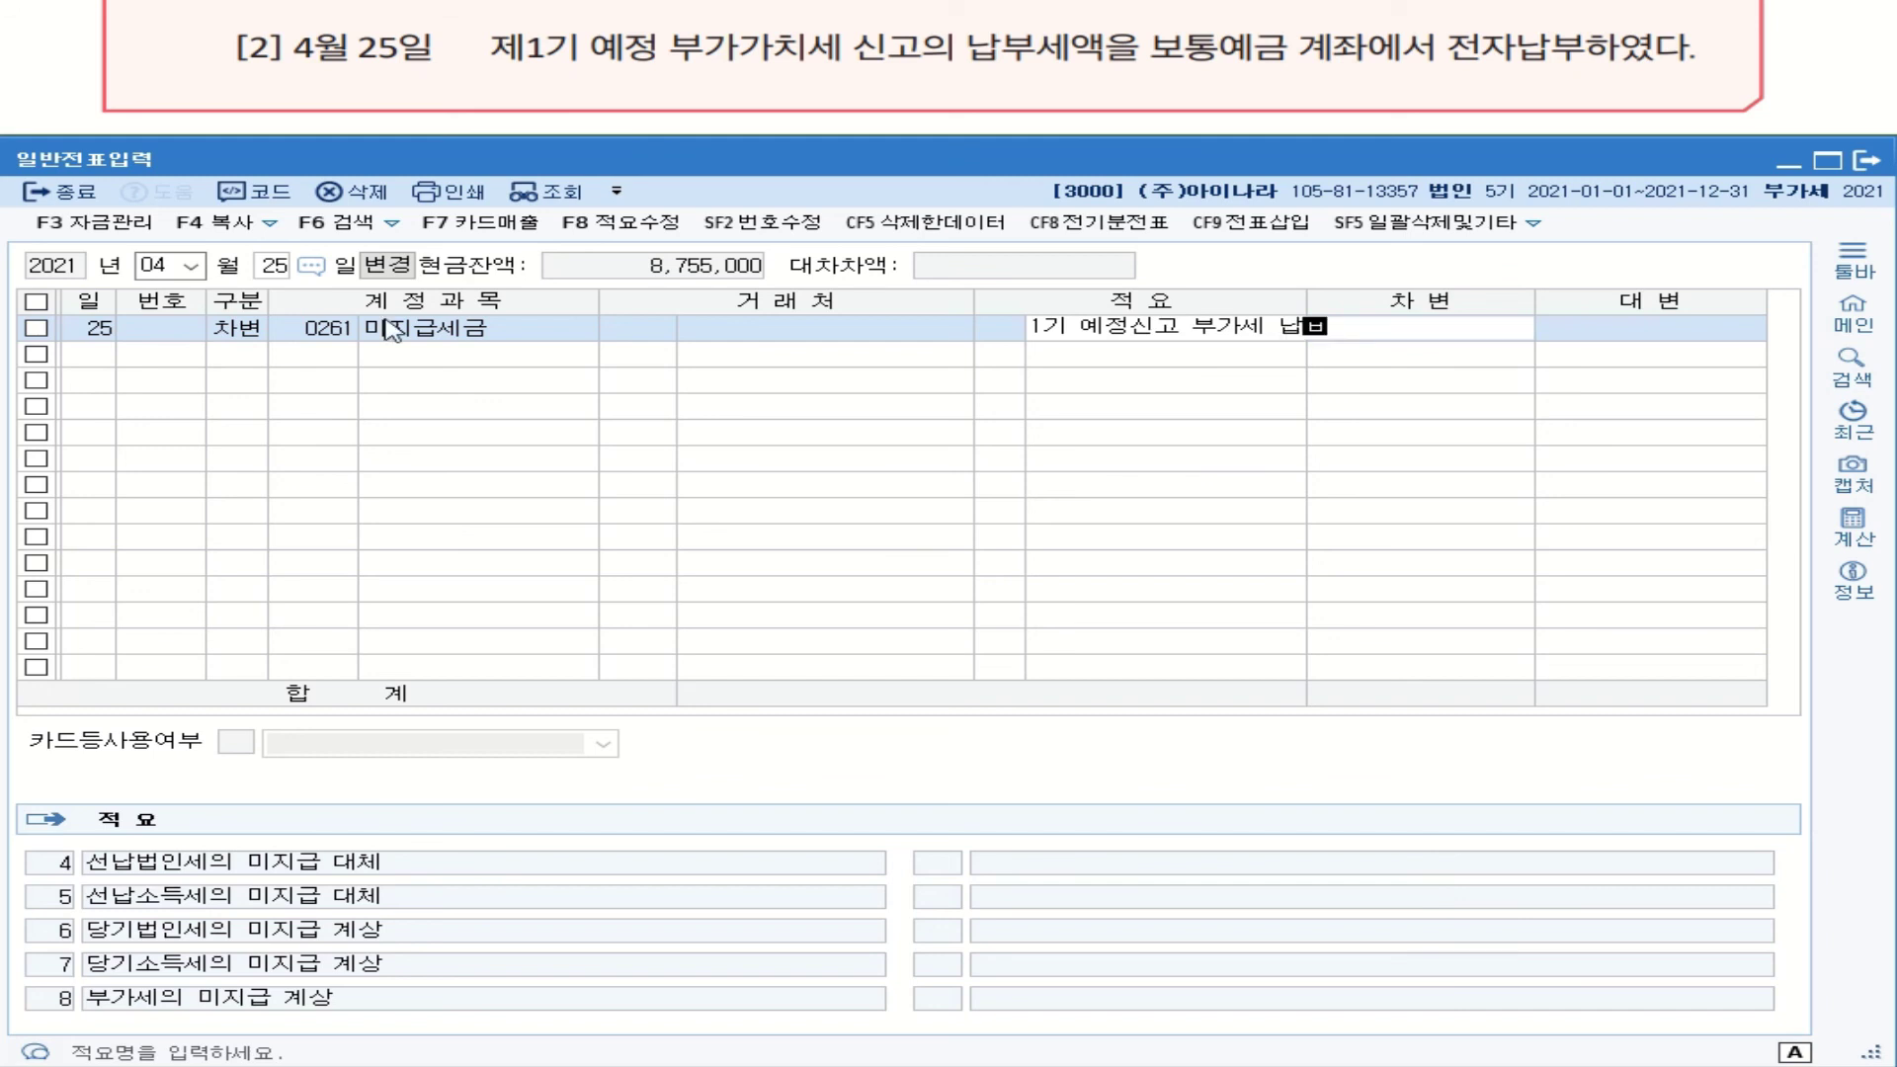
key(Return)
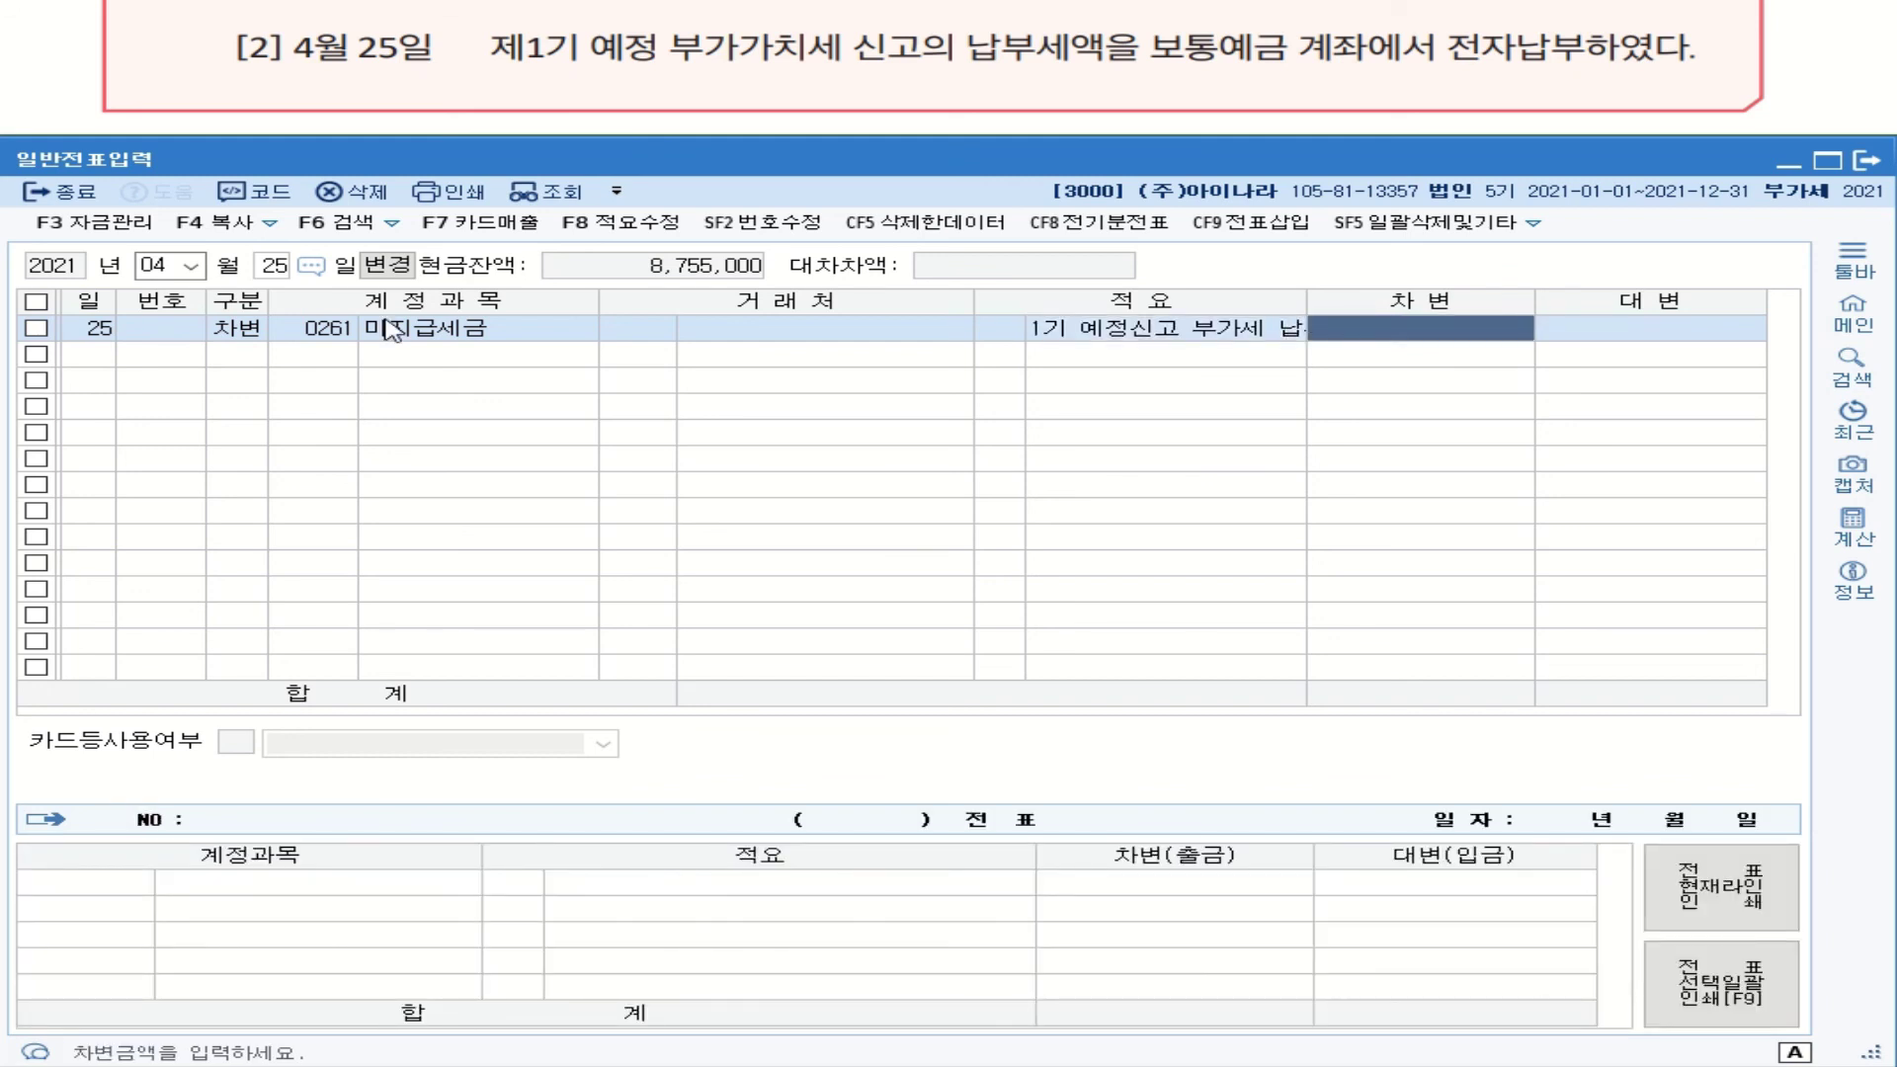
text(14850000)
key(Return)
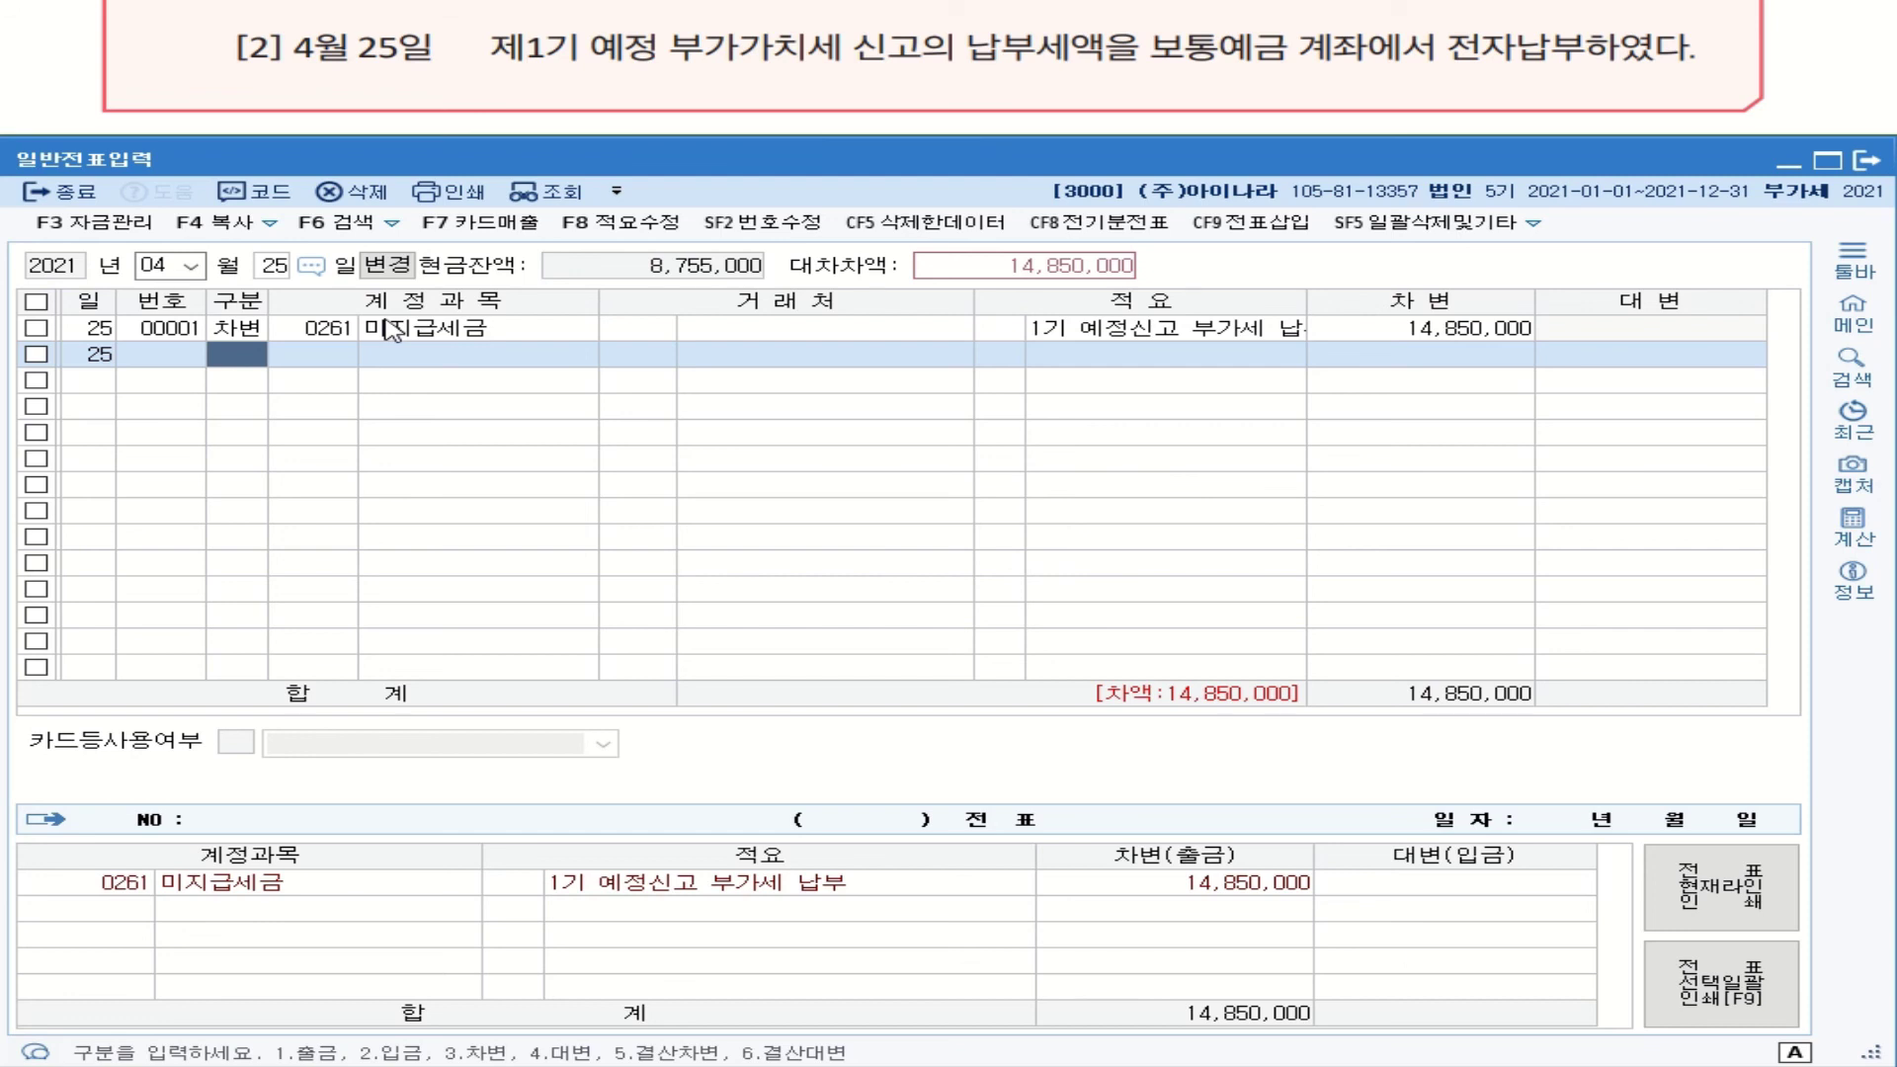
Step: Add a credit (대변) line with account 0103 보통예금 for 14,850,000 to the April 25 entry
text(4103)
key(Return)
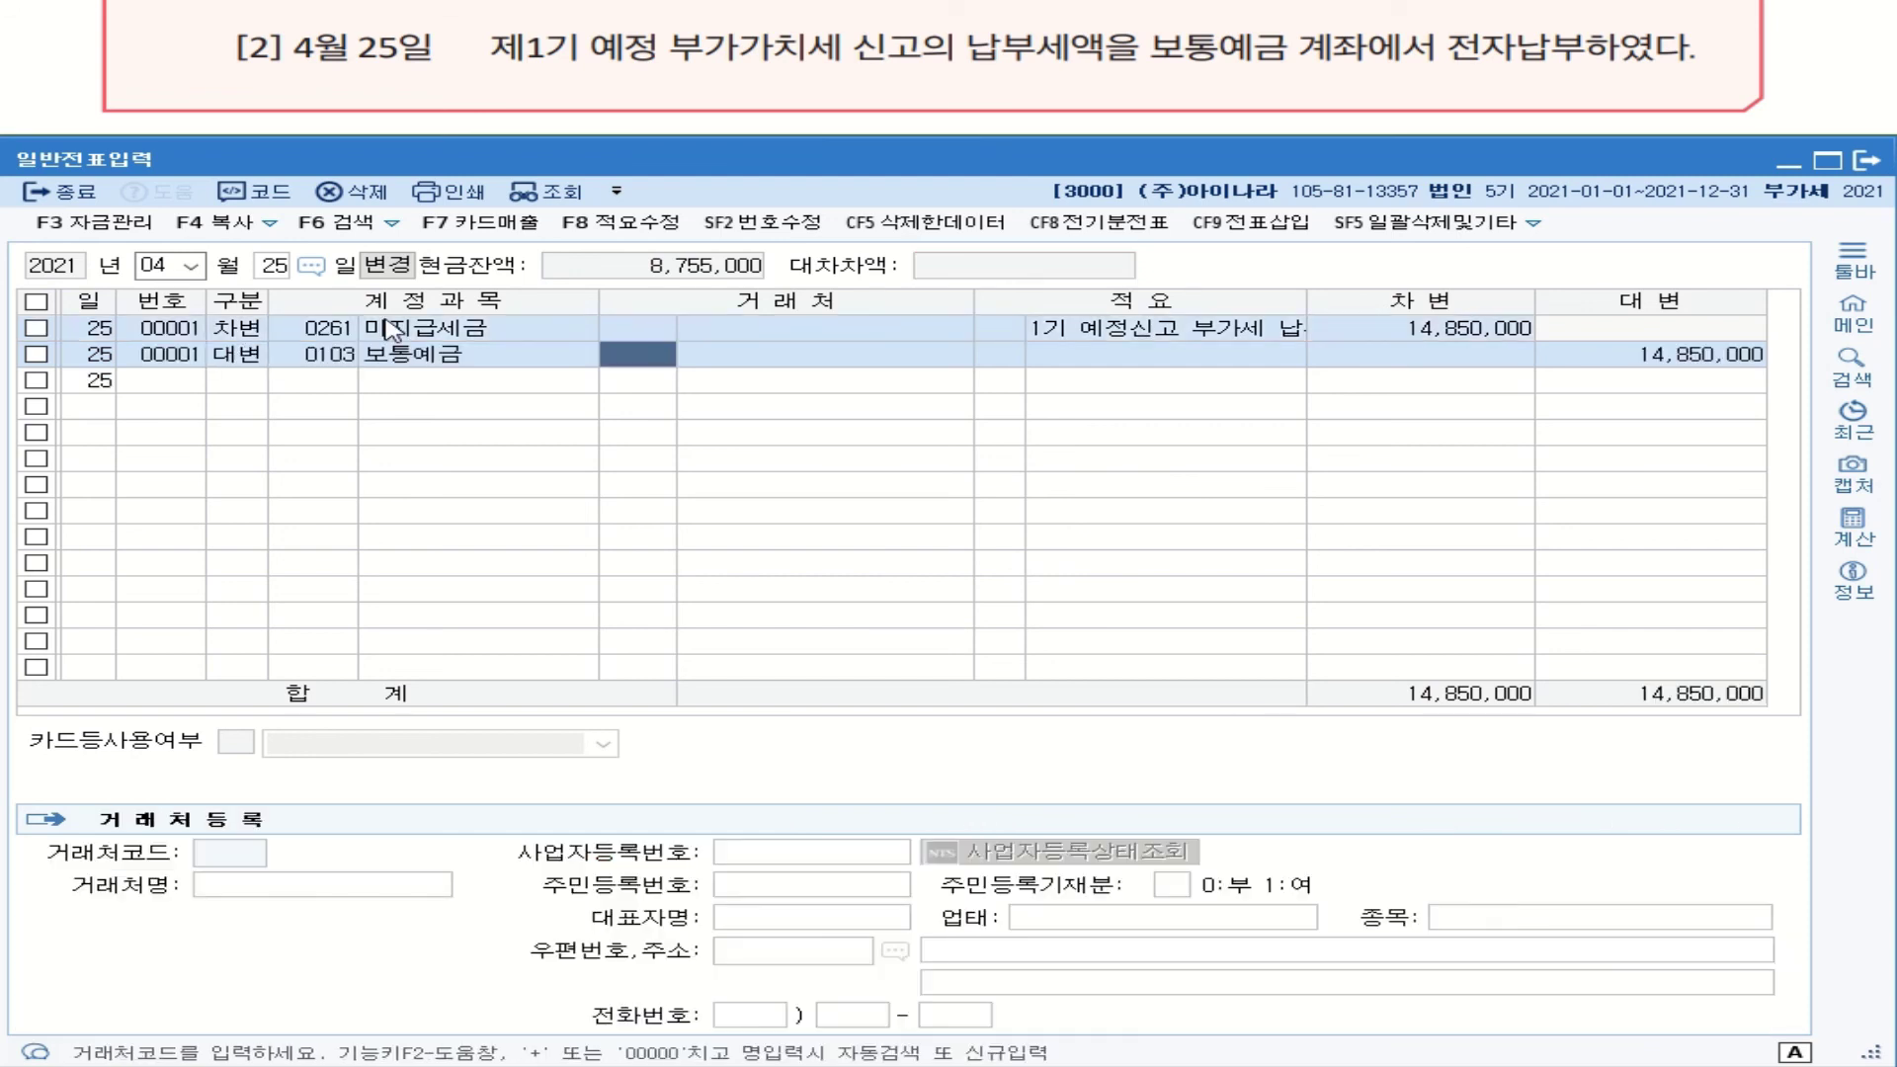